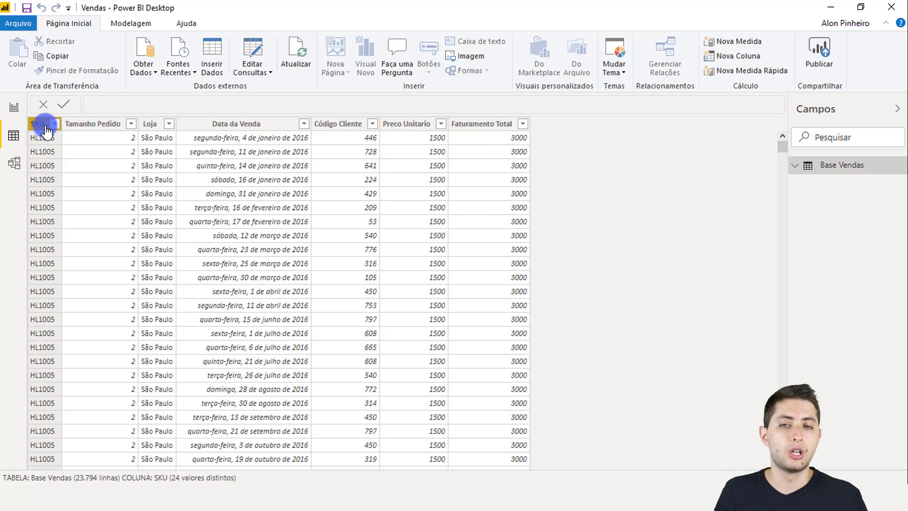
# Examine each column of the Base Vendas table, from Tamanho Pedido to Faturamento Total, including the Faturamento Total formula and its values
pyautogui.click(74, 123)
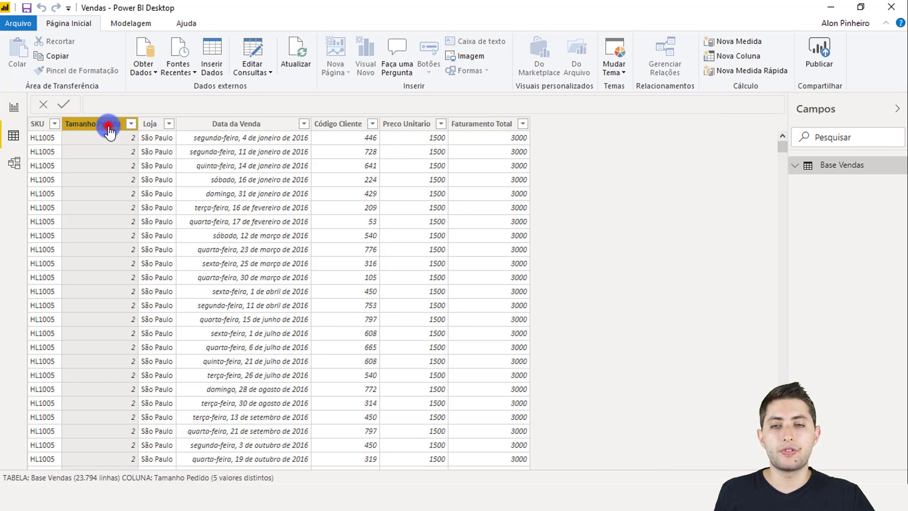
pyautogui.click(151, 124)
pyautogui.click(216, 124)
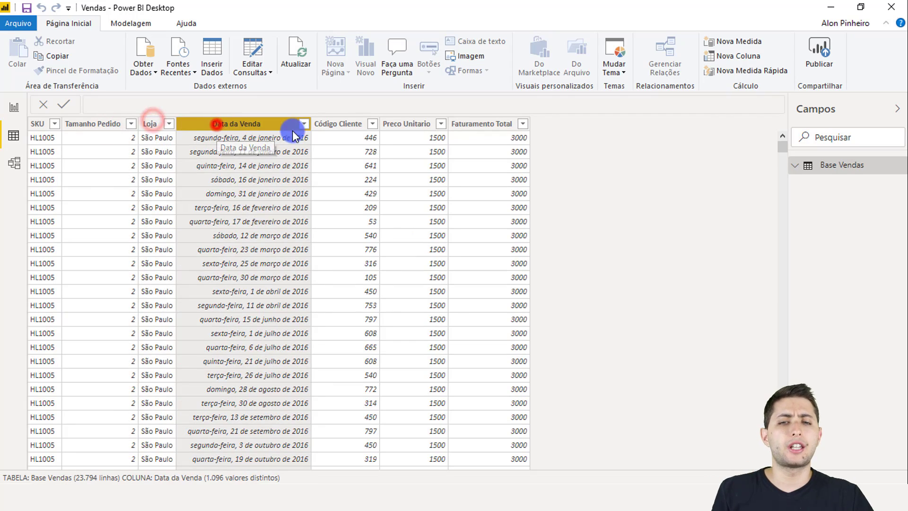
pyautogui.click(344, 121)
pyautogui.click(395, 124)
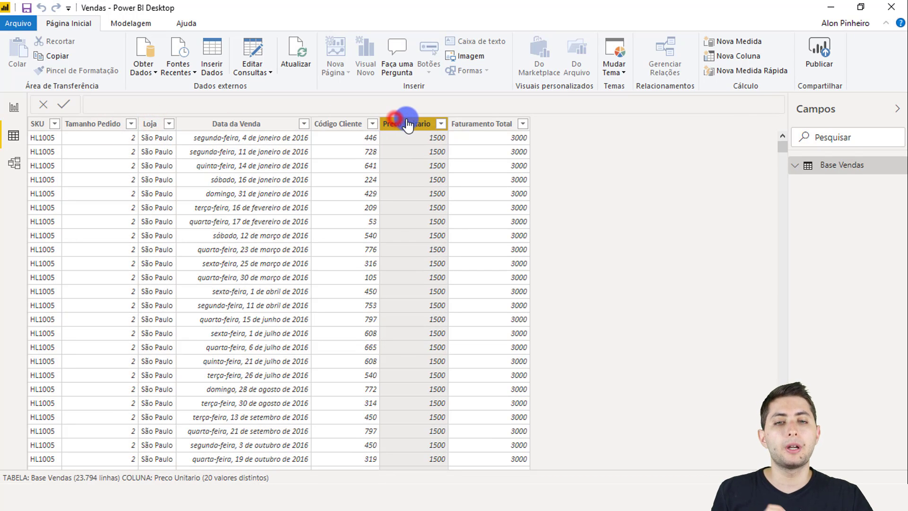
pyautogui.click(468, 125)
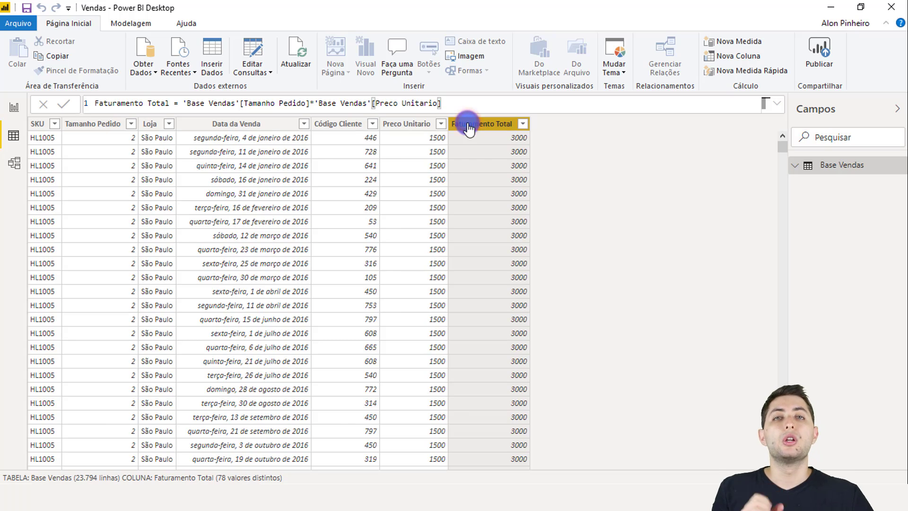
pyautogui.scroll(-20, 662, 241)
pyautogui.scroll(-20, 655, 245)
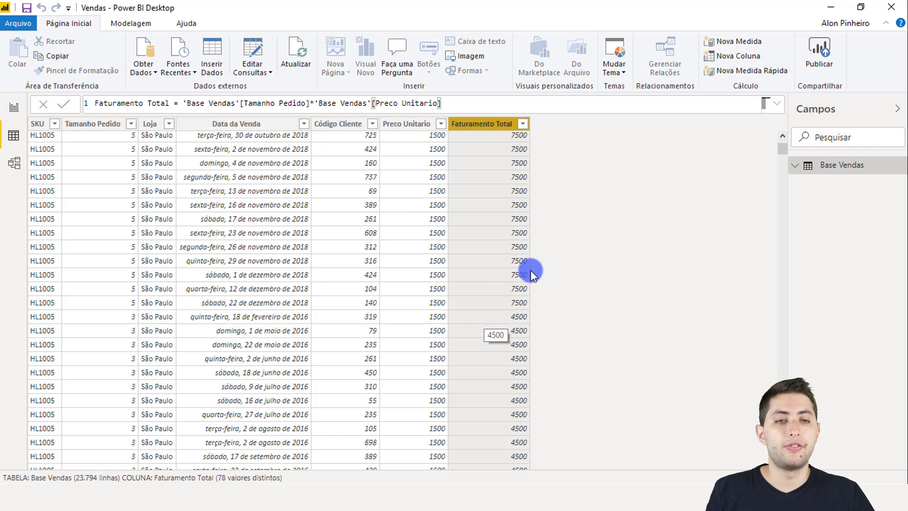
pyautogui.moveTo(782, 151); pyautogui.dragTo(773, 126)
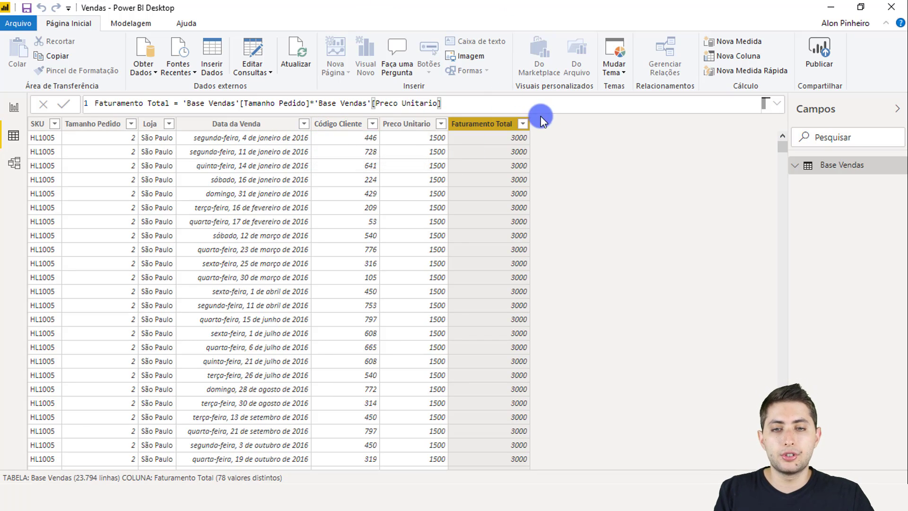
# Inspect the range of dates available in the Data da Venda column's filter list, leaving the filter unchanged
pyautogui.click(303, 125)
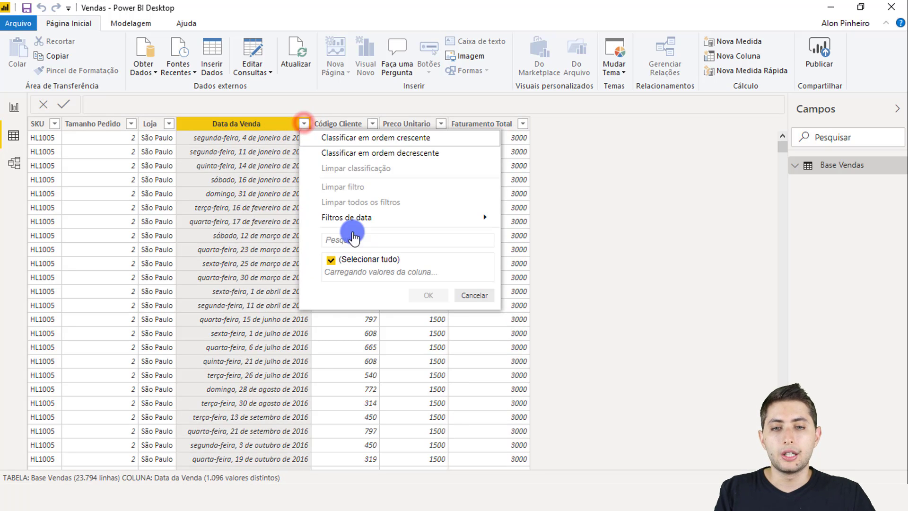
pyautogui.scroll(-4, 455, 365)
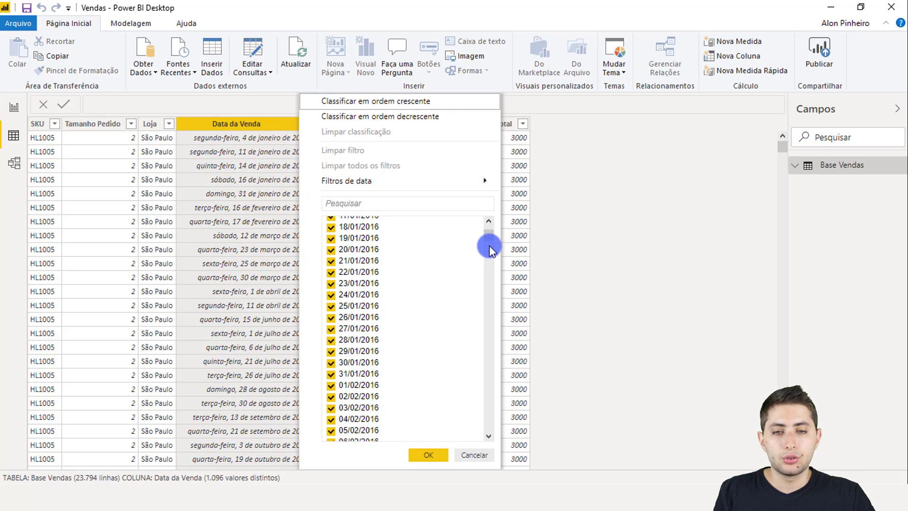
pyautogui.moveTo(486, 239); pyautogui.dragTo(482, 433)
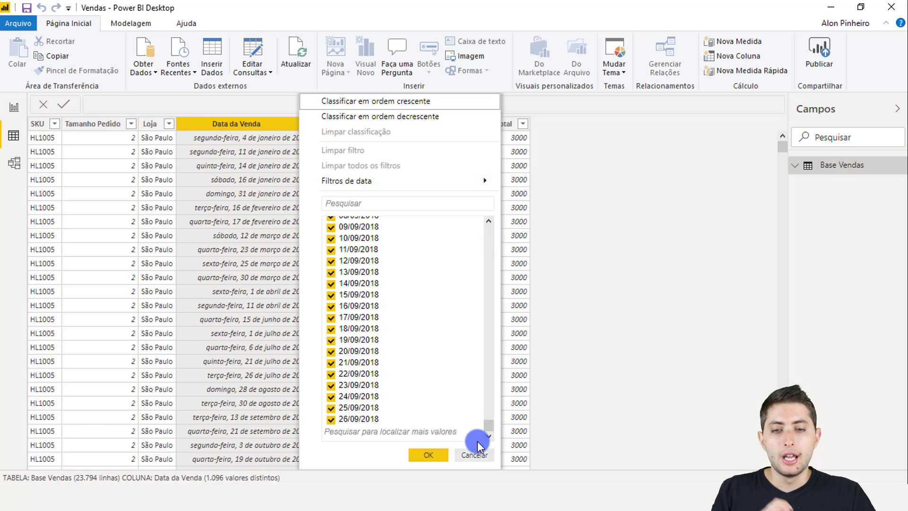
pyautogui.click(469, 454)
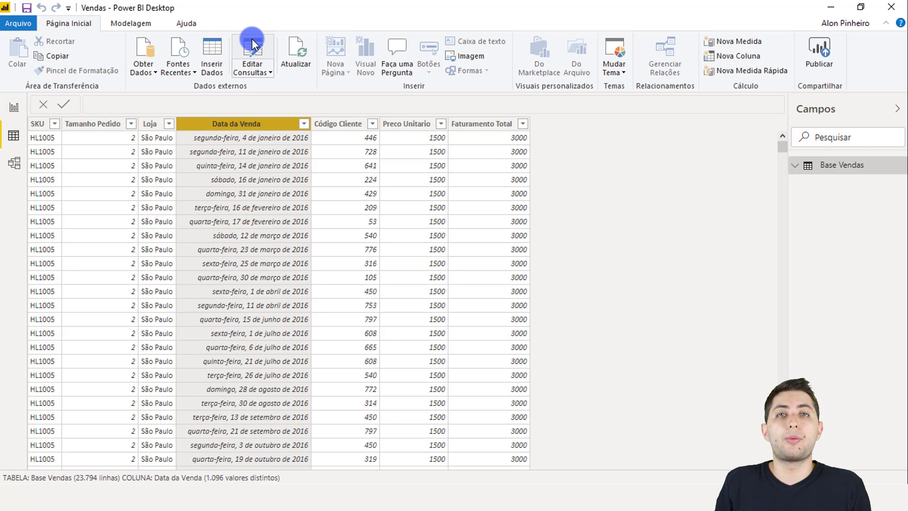
# Create a calculated table named Calendario with the formula CALENDARAUTO(), enlarging the formula text for readability
pyautogui.click(129, 26)
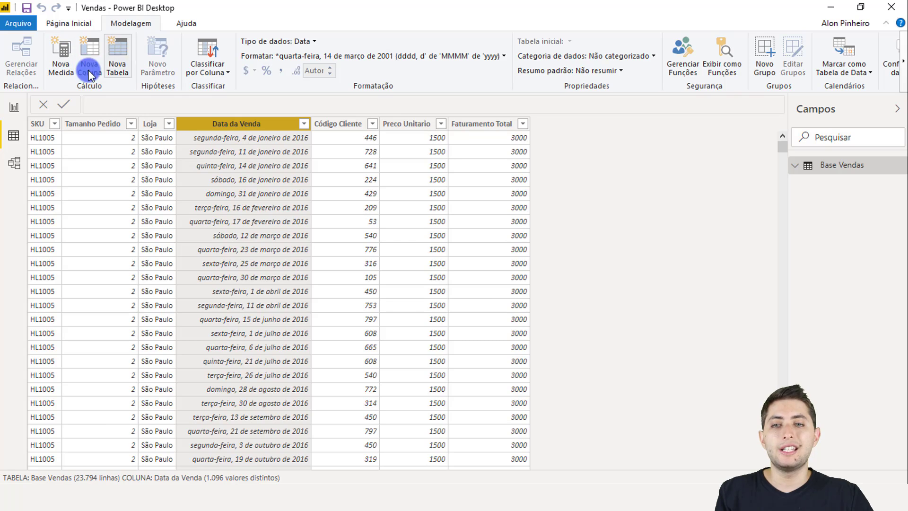
pyautogui.click(112, 55)
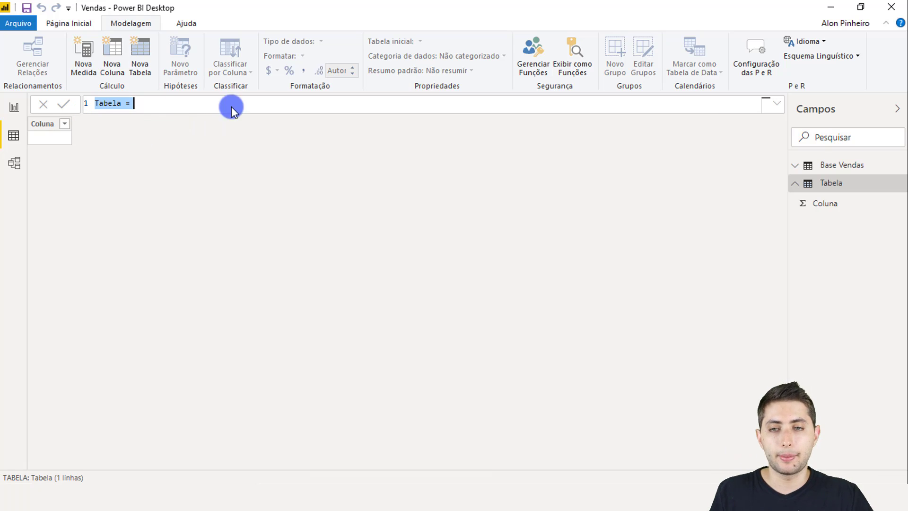
pyautogui.keyDown('ctrl'); pyautogui.scroll(4, 145, 107); pyautogui.keyUp('ctrl')
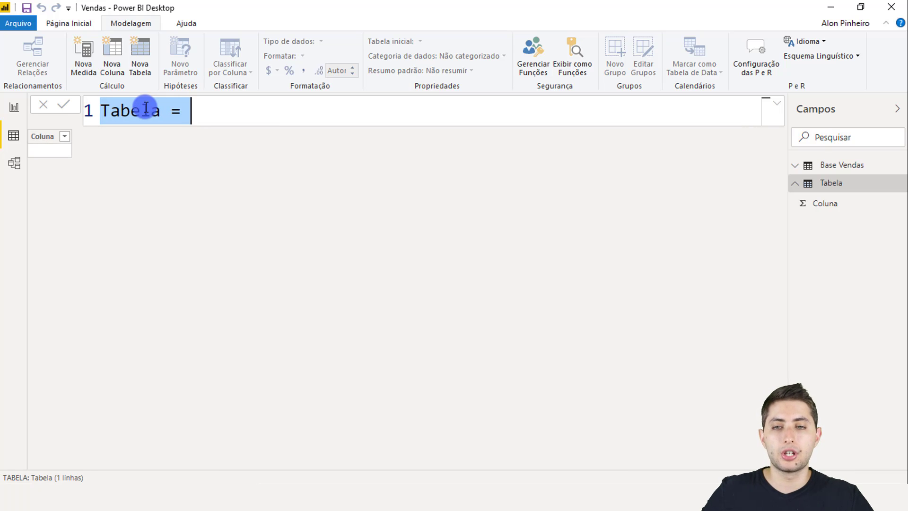
pyautogui.keyDown('ctrl'); pyautogui.scroll(2, 146, 108); pyautogui.keyUp('ctrl')
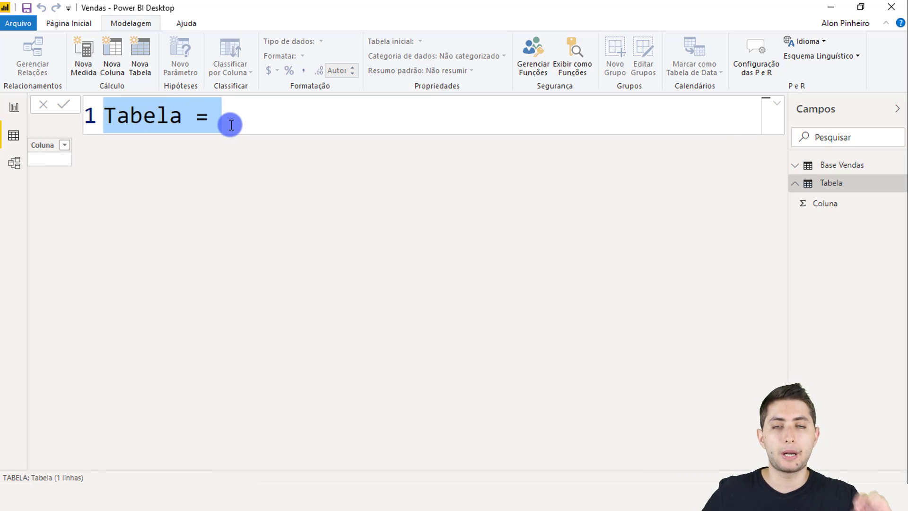
pyautogui.scroll(-3, 231, 125)
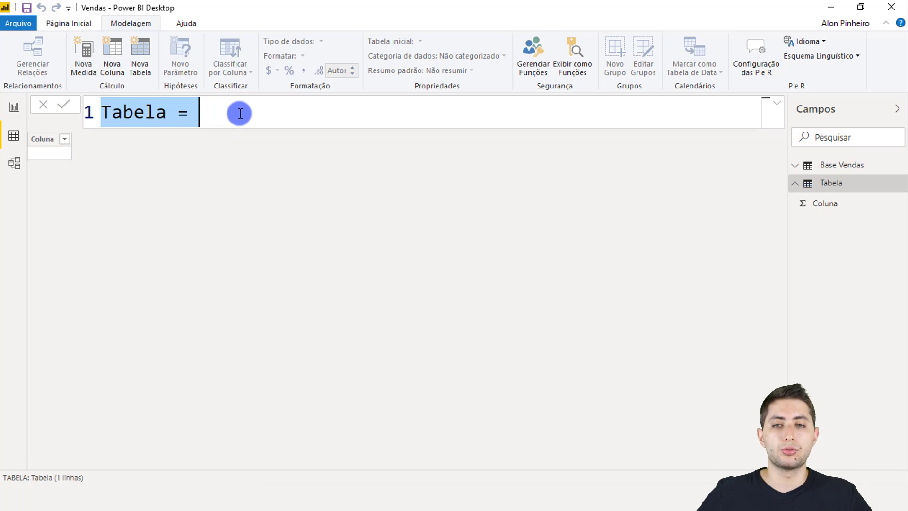
pyautogui.scroll(1, 241, 113)
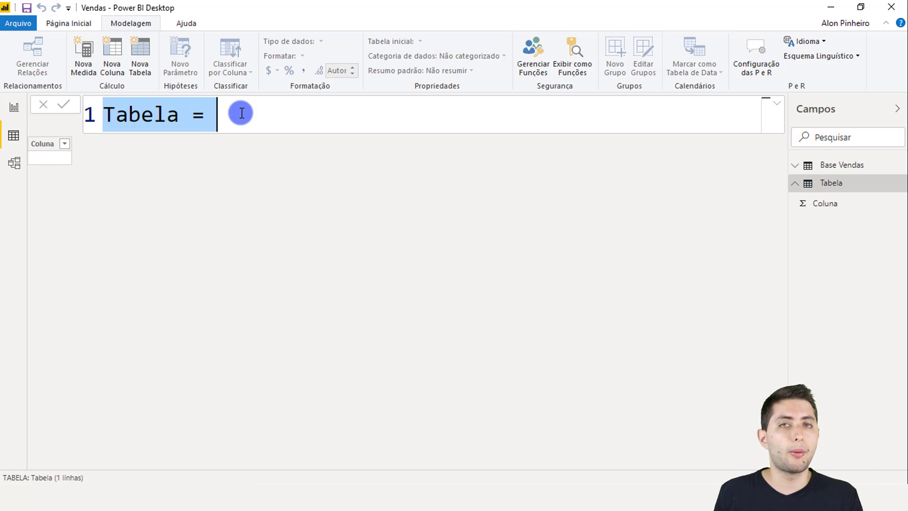
pyautogui.write('Calendario =')
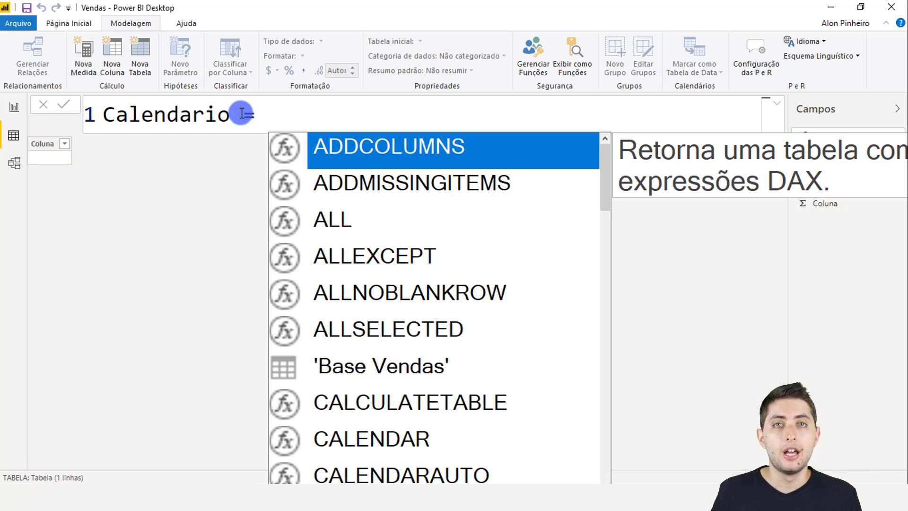
pyautogui.write('calenda')
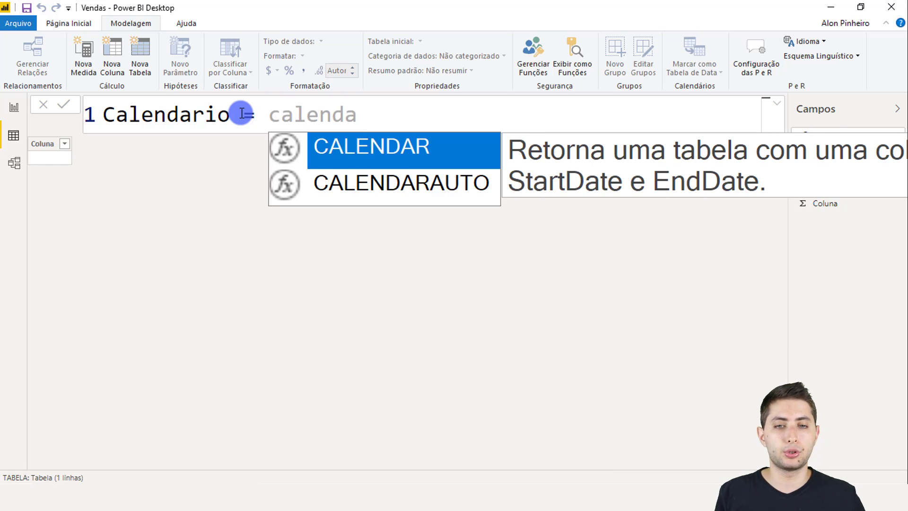
pyautogui.press('Down')
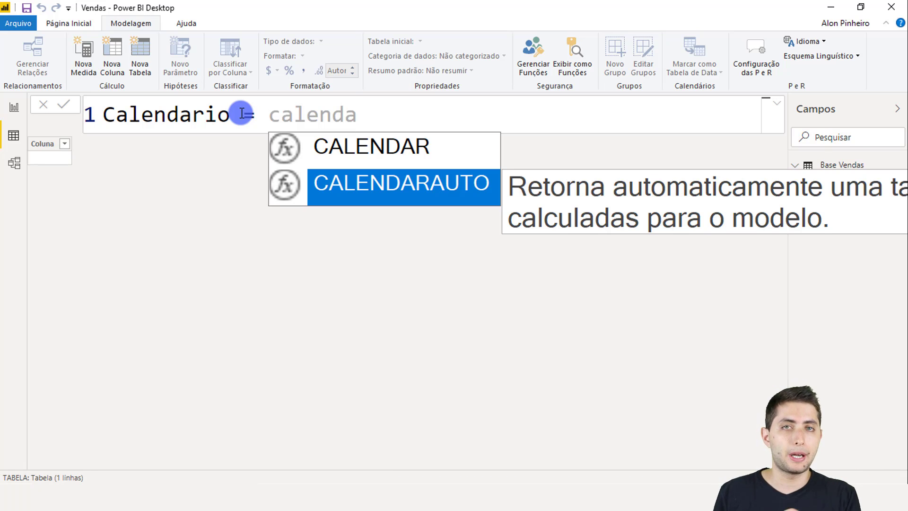
pyautogui.press('Tab')
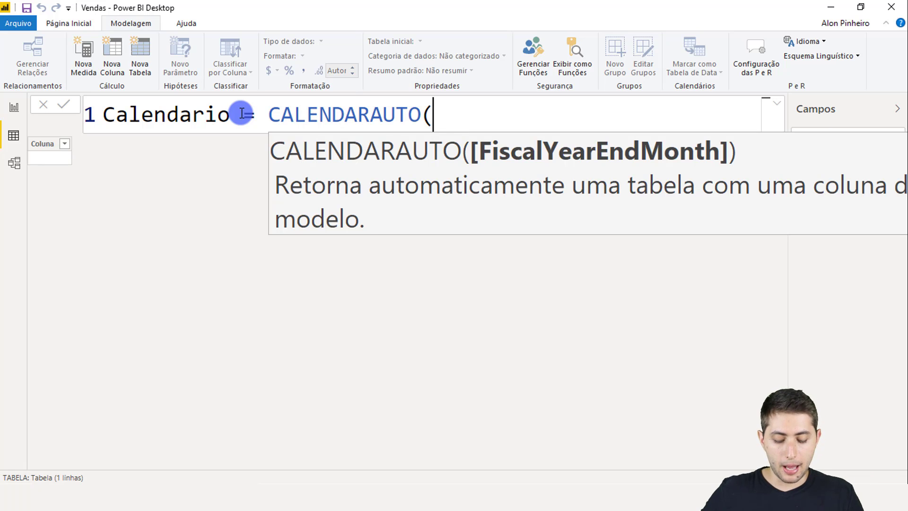
pyautogui.write(')')
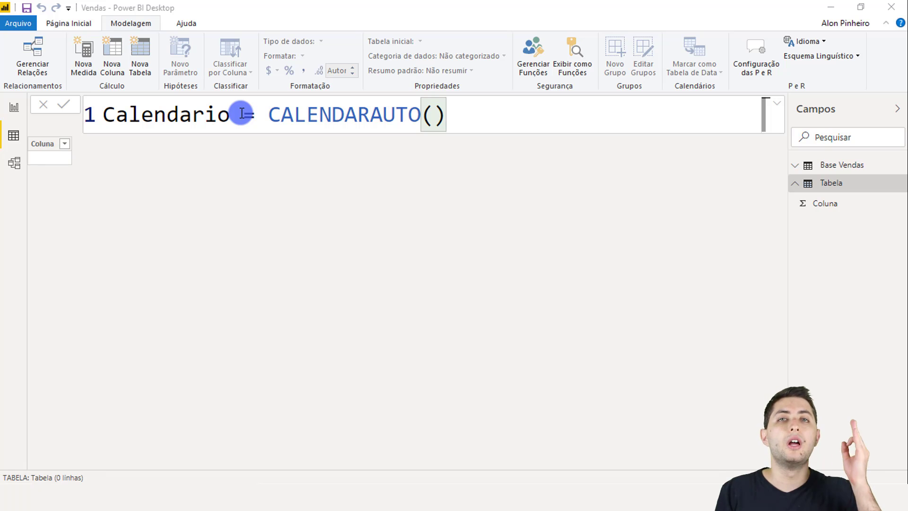
pyautogui.press('Return')
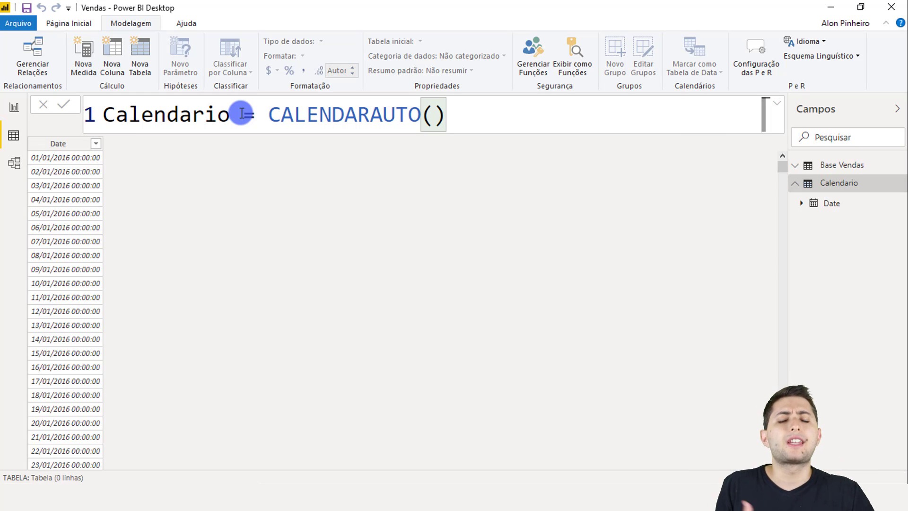
# Check the first and last dates in the Calendario table's Date column
pyautogui.click(86, 141)
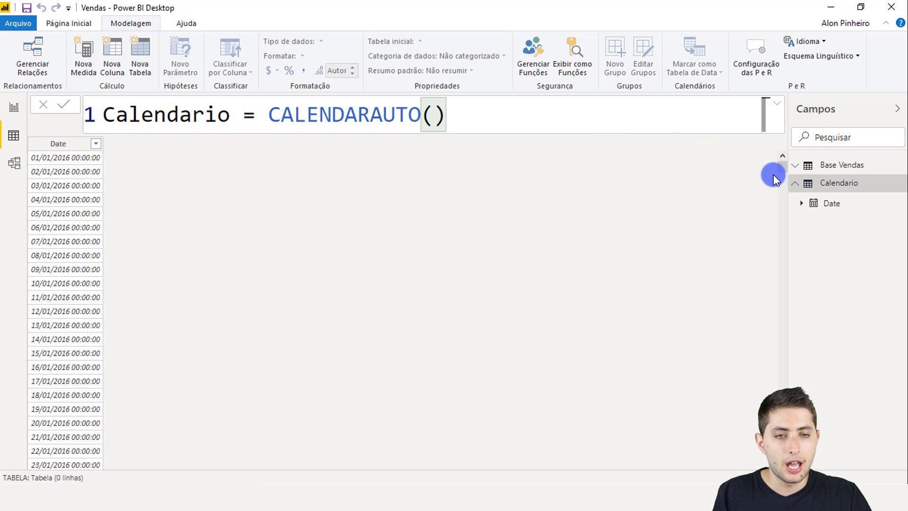
pyautogui.moveTo(782, 167); pyautogui.dragTo(109, 454)
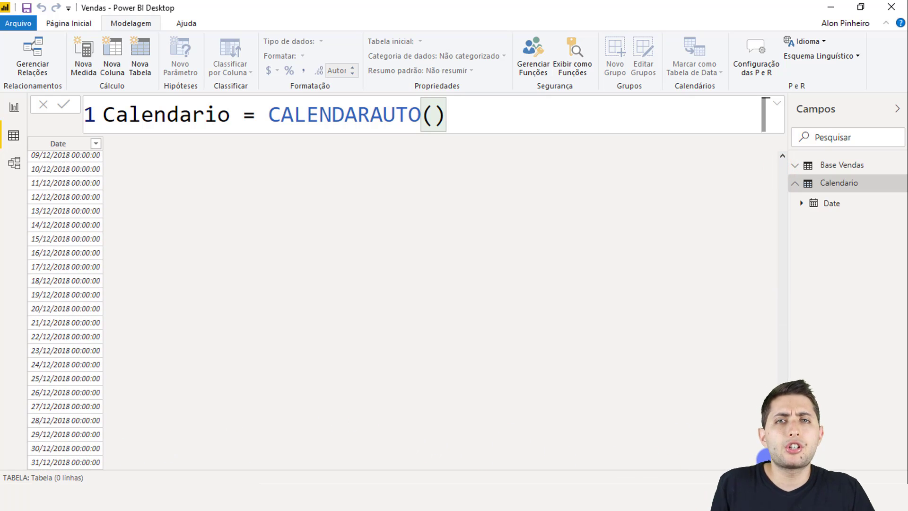
pyautogui.moveTo(782, 449); pyautogui.dragTo(794, 151)
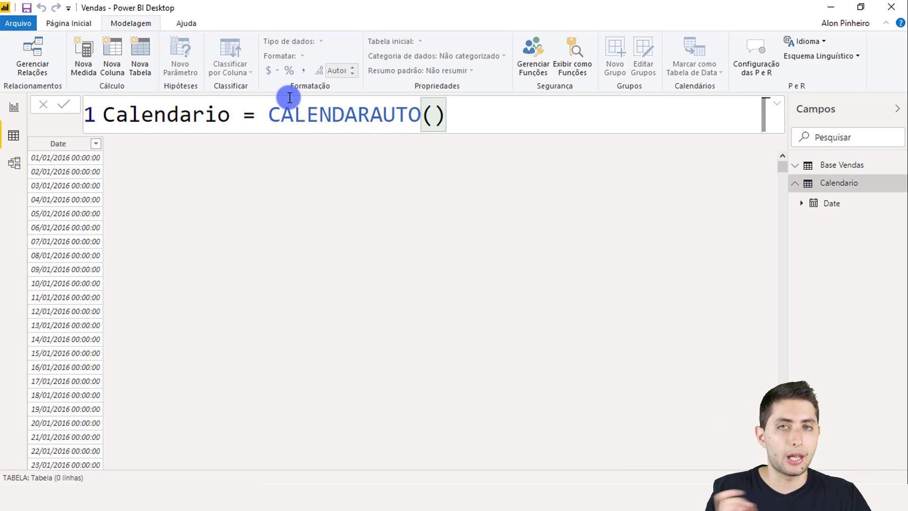
# Compare the sale dates in Base Vendas, including the Data da Venda filter values, with the dates in the Calendario table
pyautogui.click(838, 165)
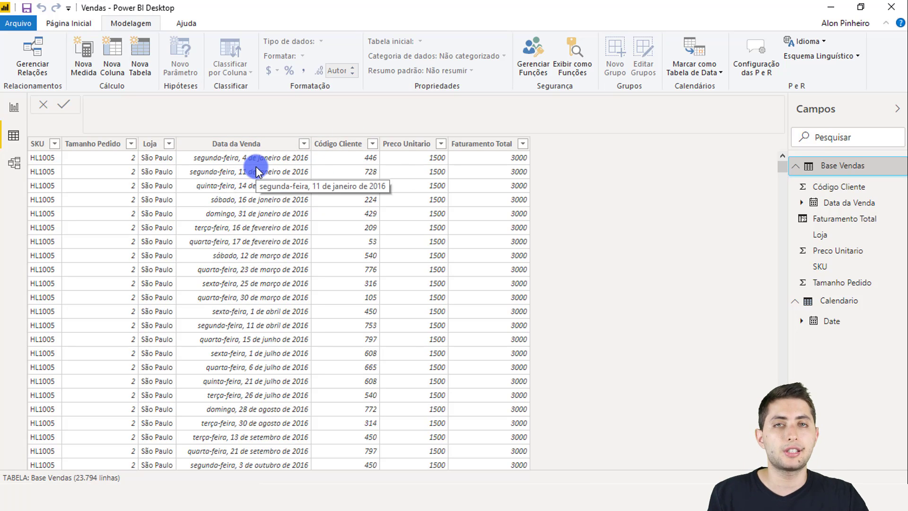
pyautogui.click(839, 301)
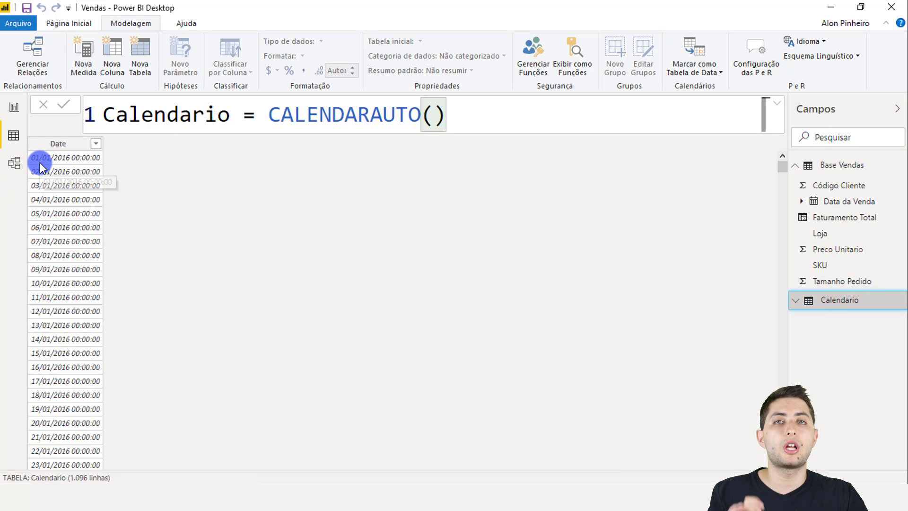
pyautogui.click(826, 165)
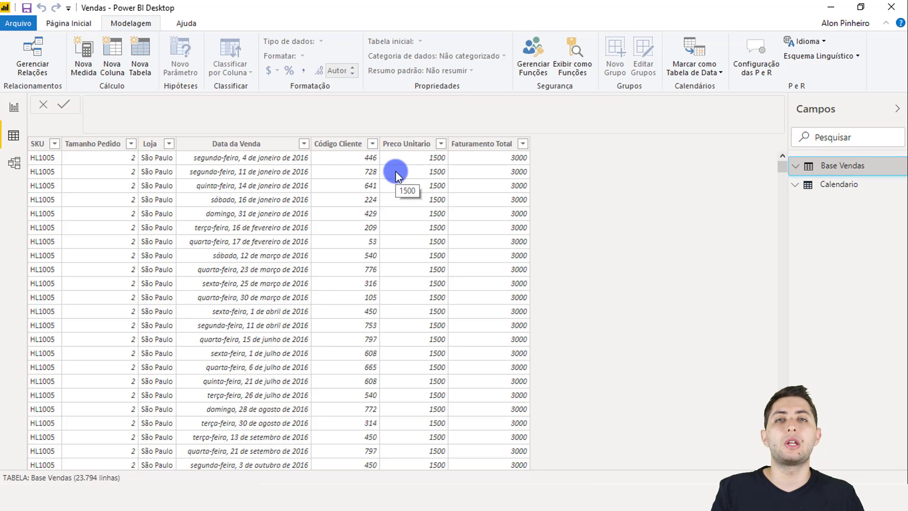
pyautogui.click(303, 146)
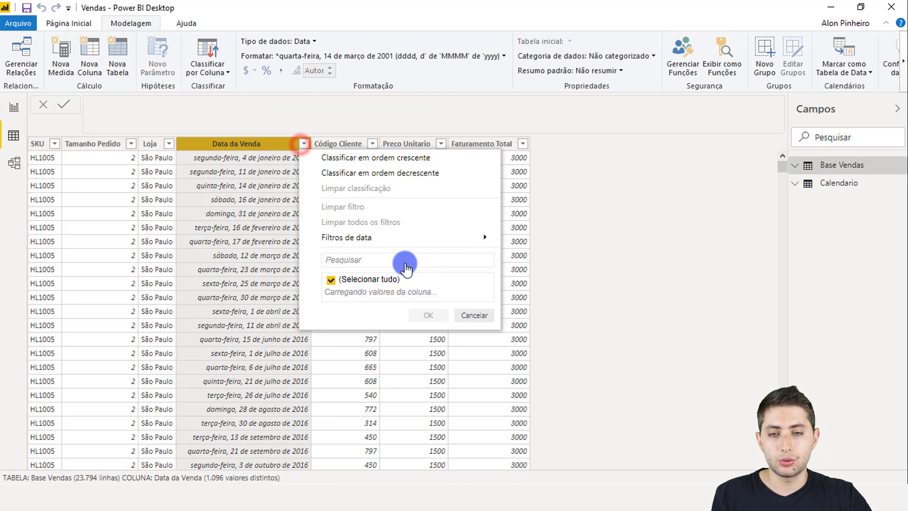
pyautogui.moveTo(490, 233); pyautogui.dragTo(487, 428)
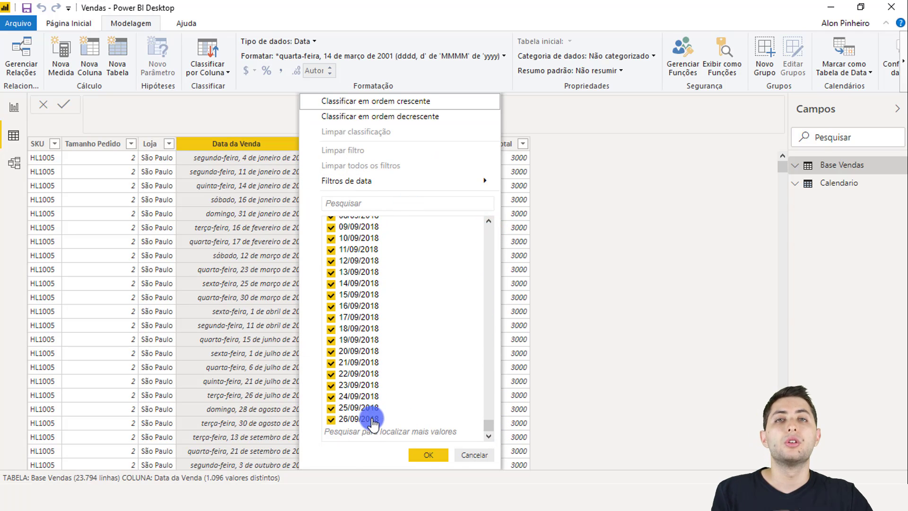
pyautogui.click(465, 457)
pyautogui.click(840, 186)
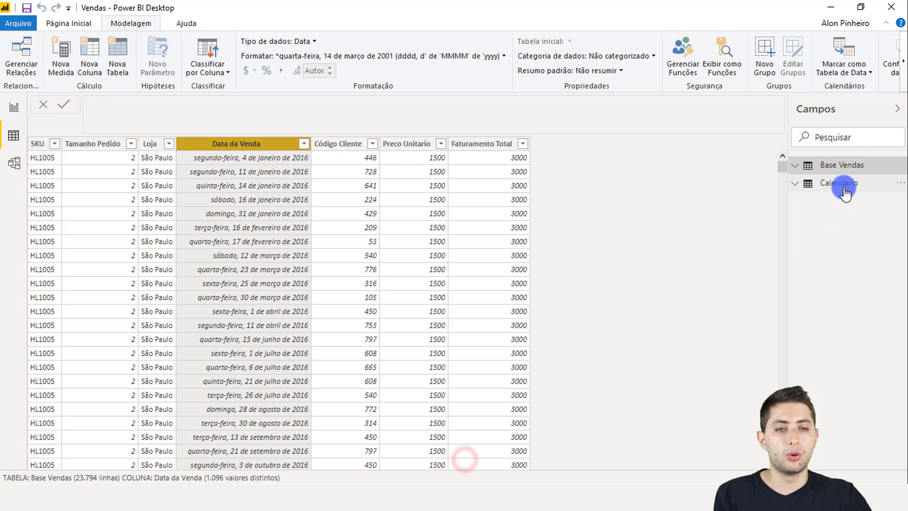
pyautogui.moveTo(784, 183); pyautogui.dragTo(815, 137)
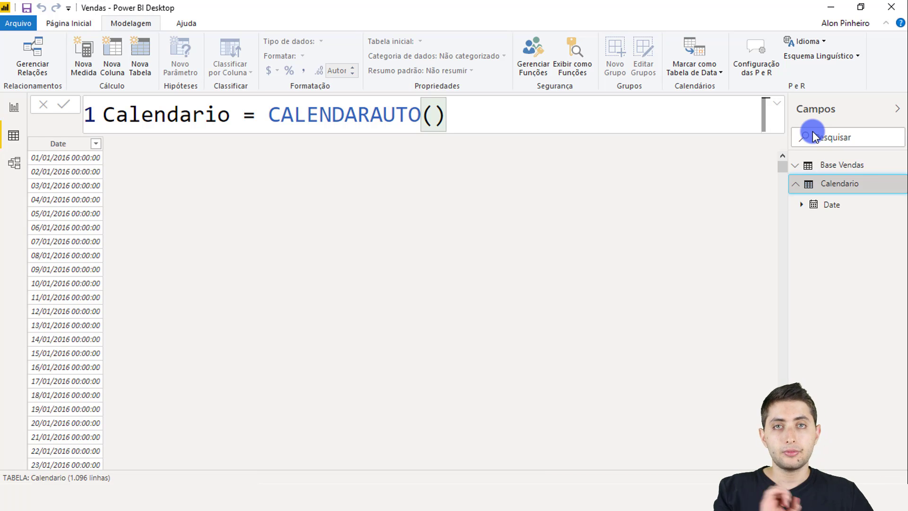
# Format the Calendario table's Date column with the date-only format 14/03/2001 (dd/MM/yyyy)
pyautogui.click(73, 146)
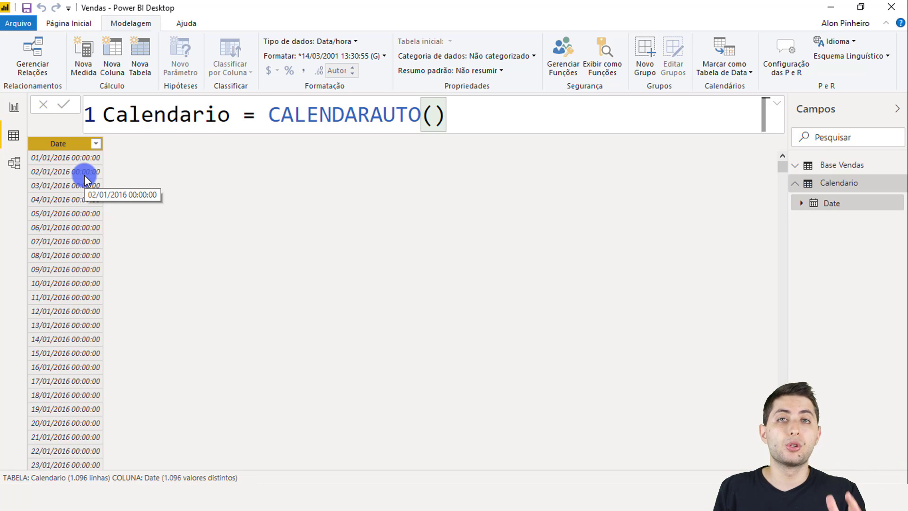
pyautogui.click(65, 143)
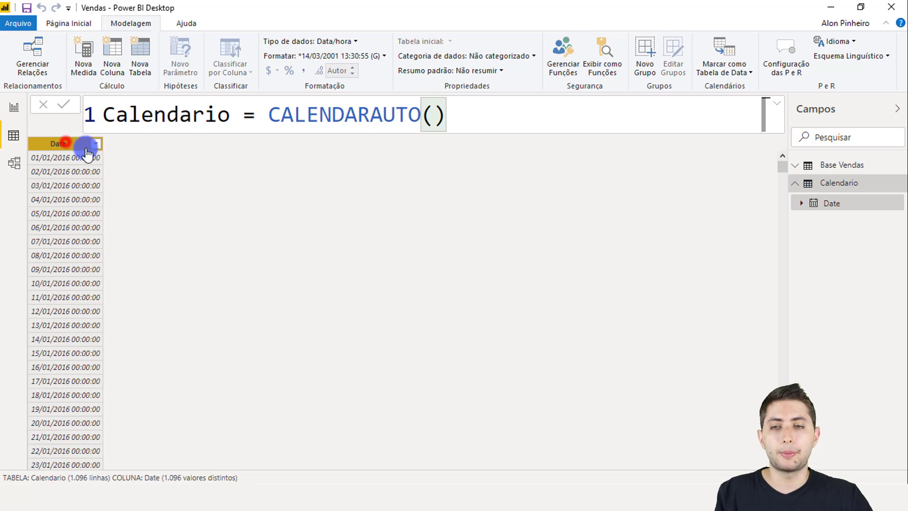
pyautogui.click(131, 165)
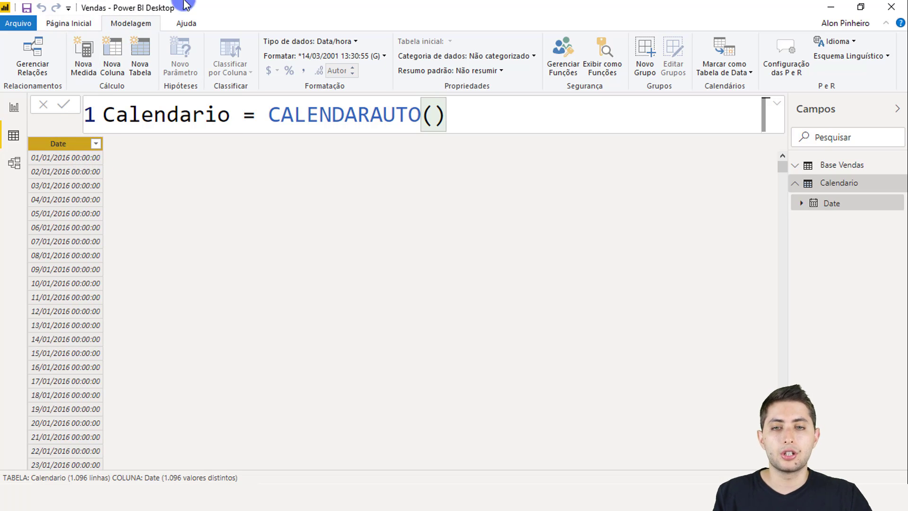
pyautogui.click(284, 56)
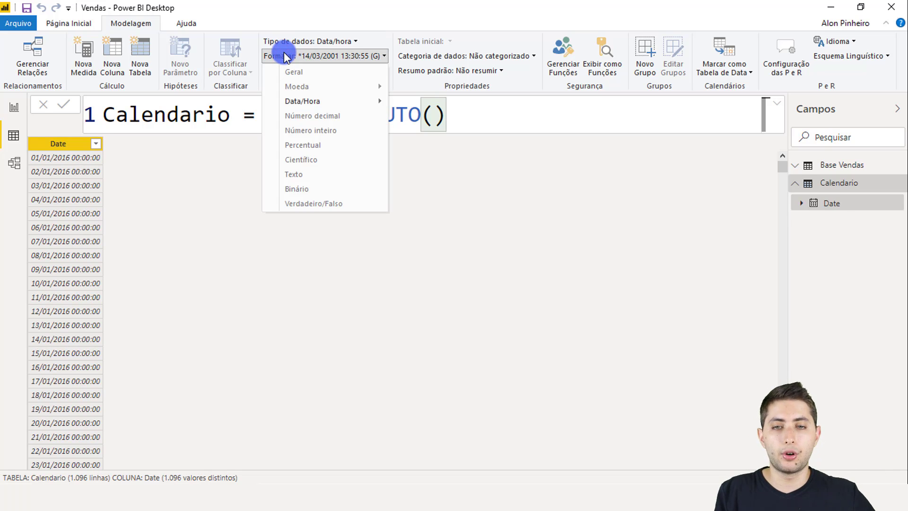
pyautogui.moveTo(302, 102)
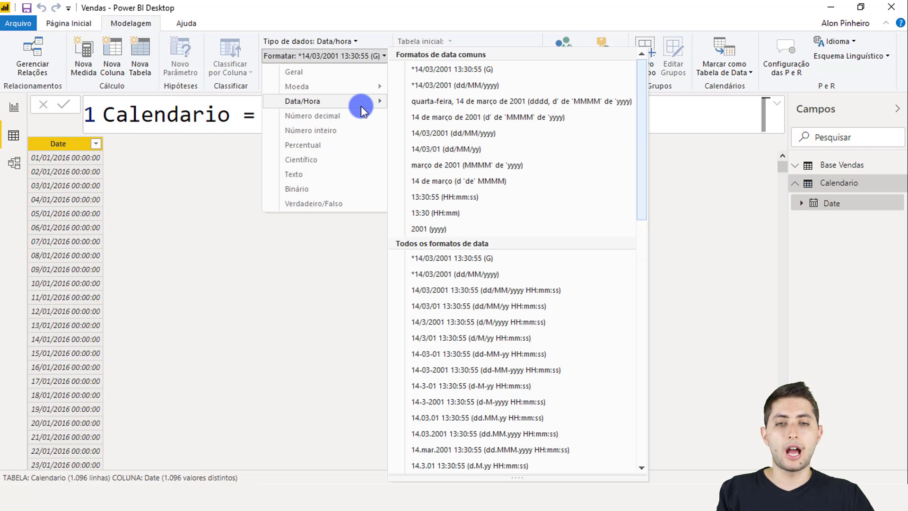
pyautogui.click(446, 138)
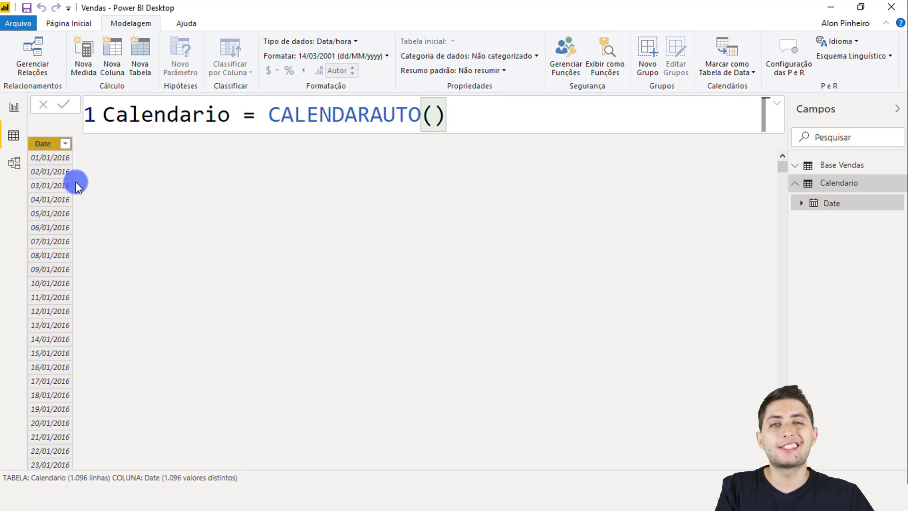
# Add a calculated column to the Calendario table with the formula Ano = YEAR(Calendario[Date])
pyautogui.click(42, 139)
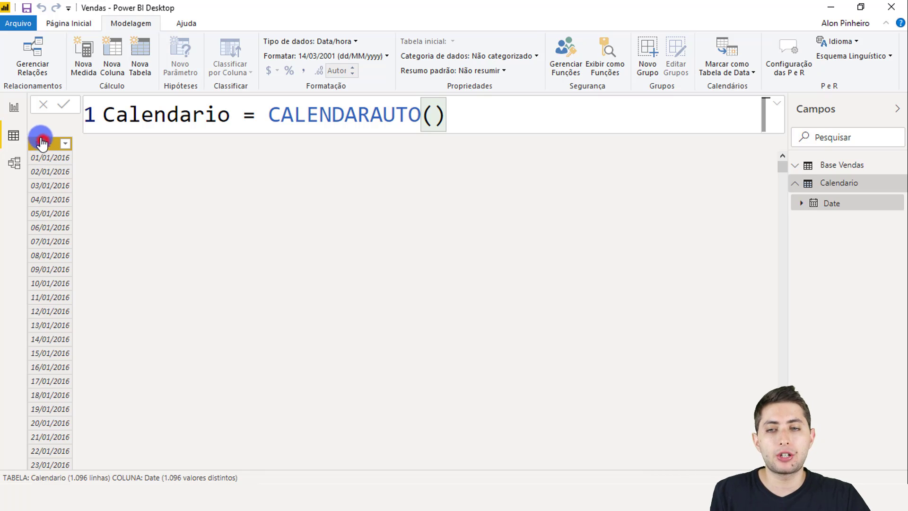
pyautogui.click(113, 160)
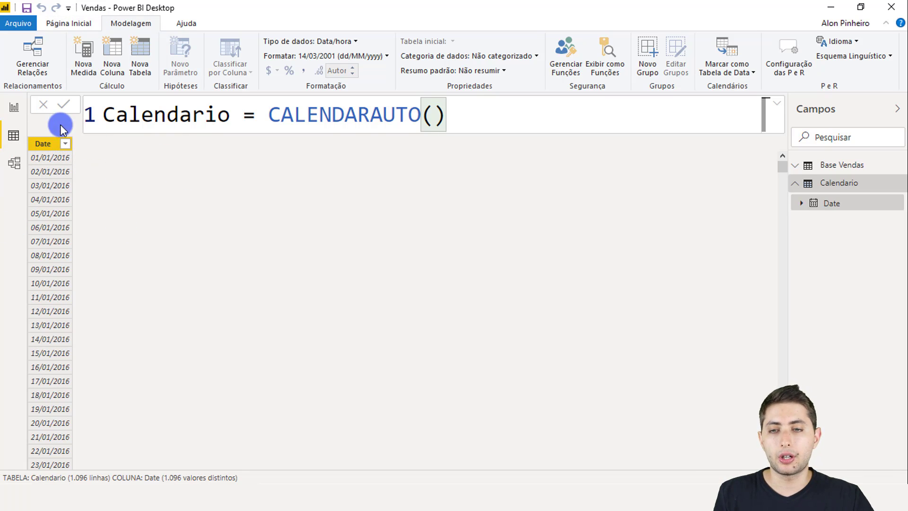
pyautogui.rightClick(38, 191)
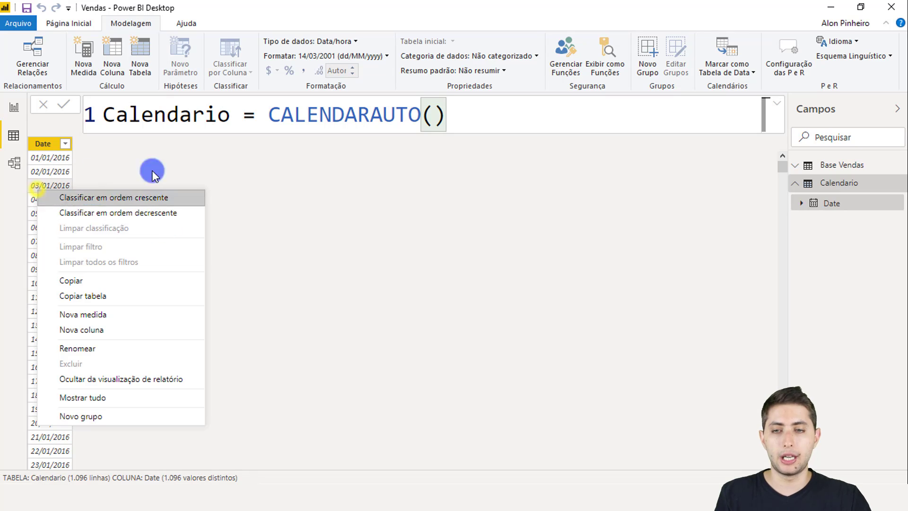
pyautogui.click(107, 334)
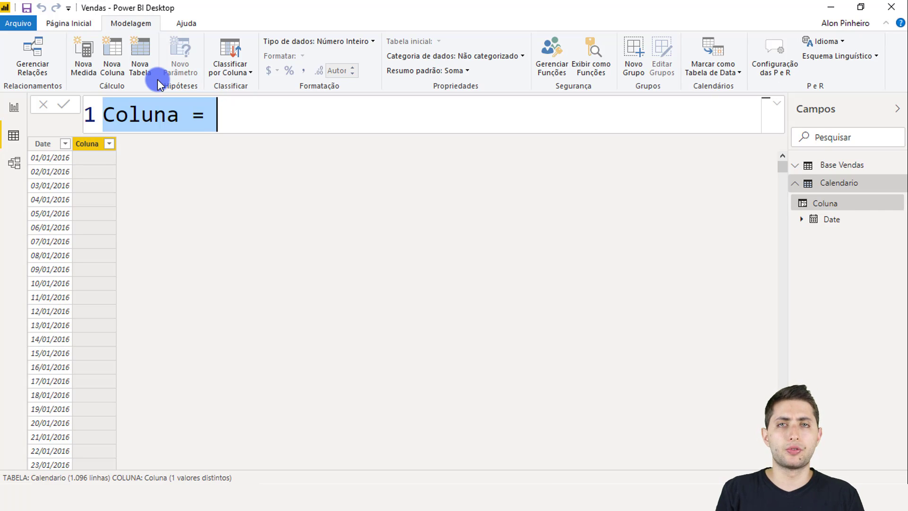
pyautogui.write('Ano =')
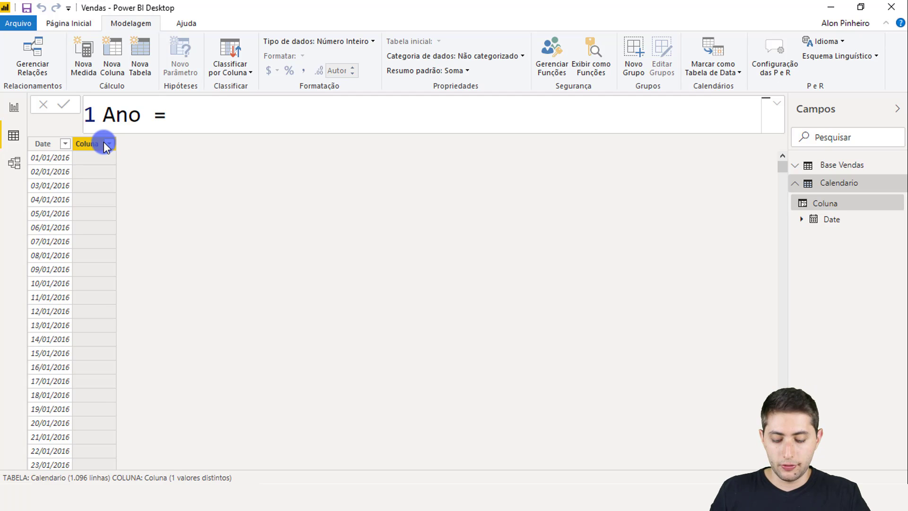
pyautogui.write('year')
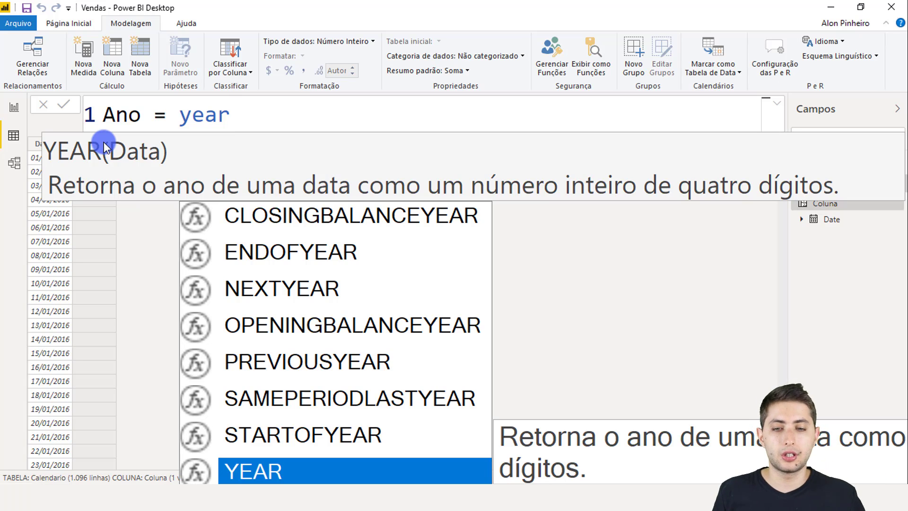
pyautogui.click(255, 469)
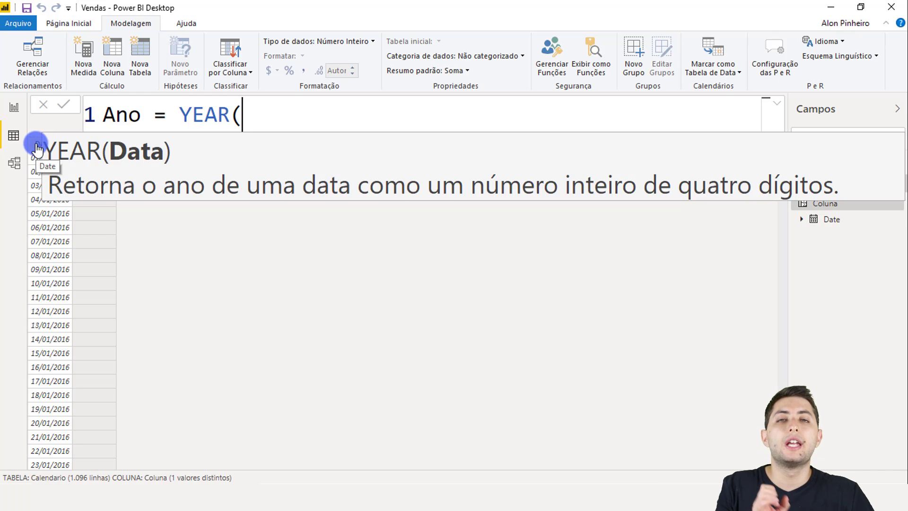
pyautogui.write('d')
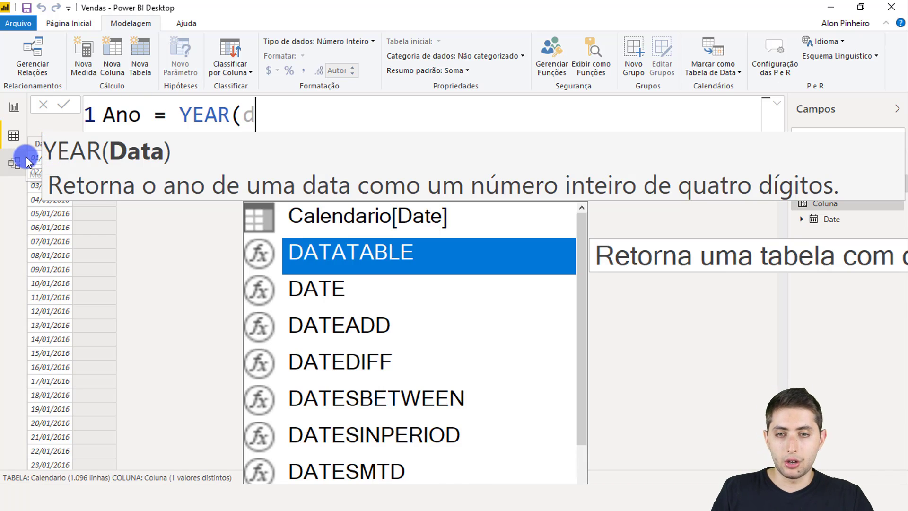
pyautogui.write('ate')
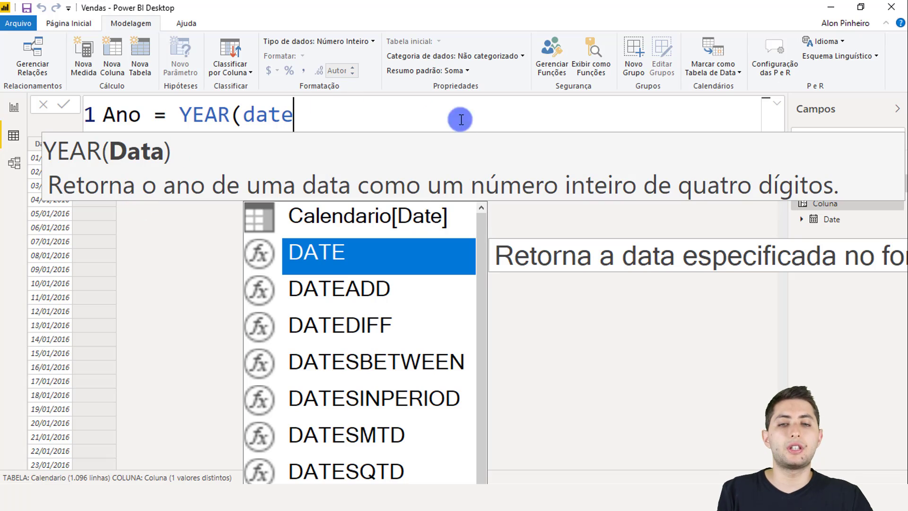
pyautogui.click(394, 214)
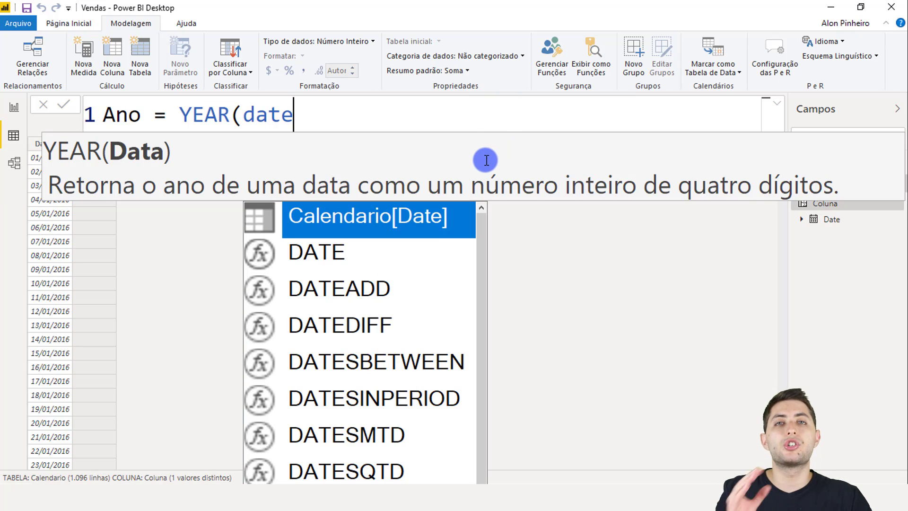
pyautogui.click(419, 219)
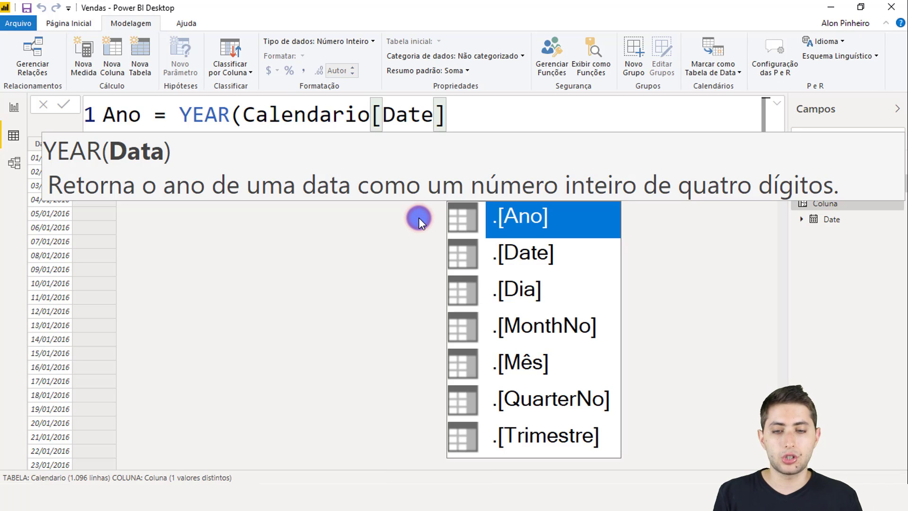
pyautogui.write(')')
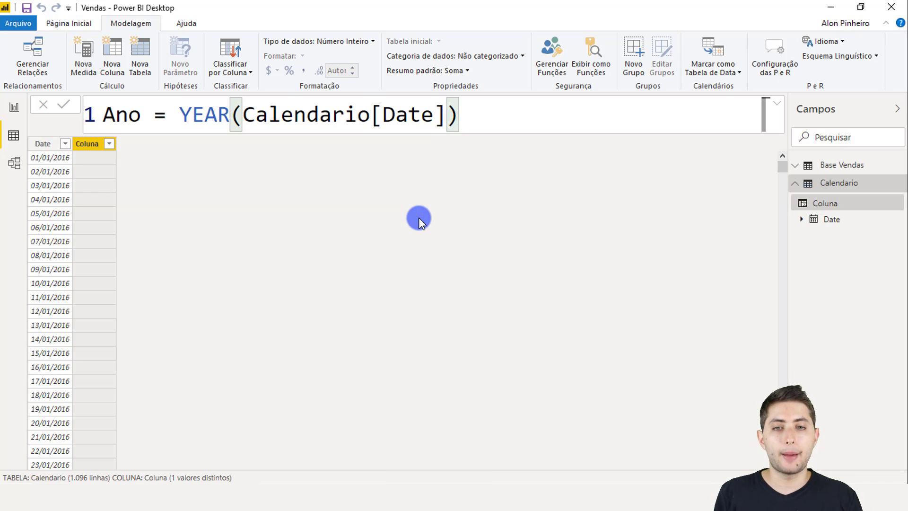
pyautogui.press('Return')
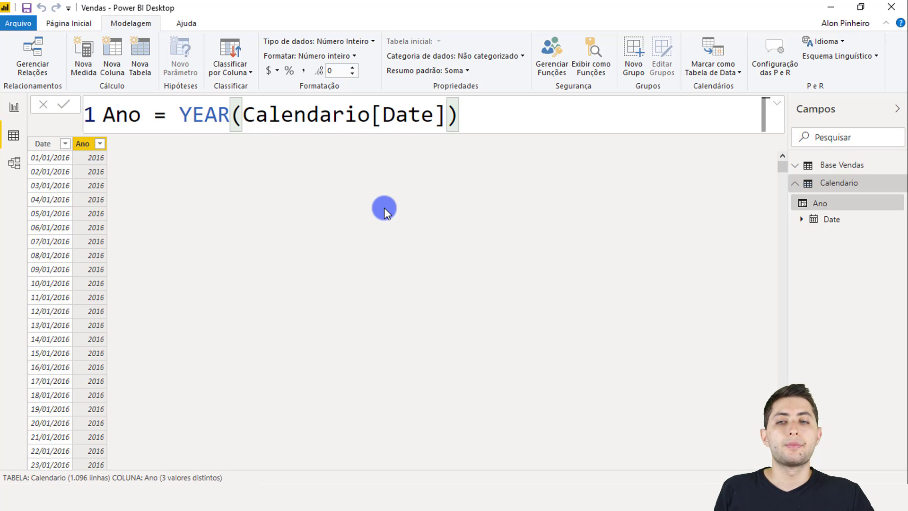
# Check the Ano values against the dates throughout the Calendario table and return to the first row
pyautogui.scroll(-20, 54, 163)
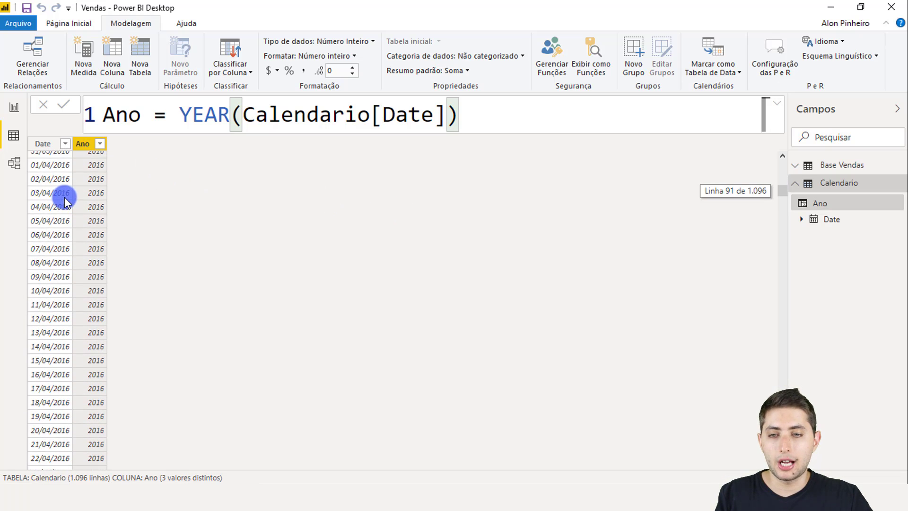
pyautogui.scroll(-20, 64, 211)
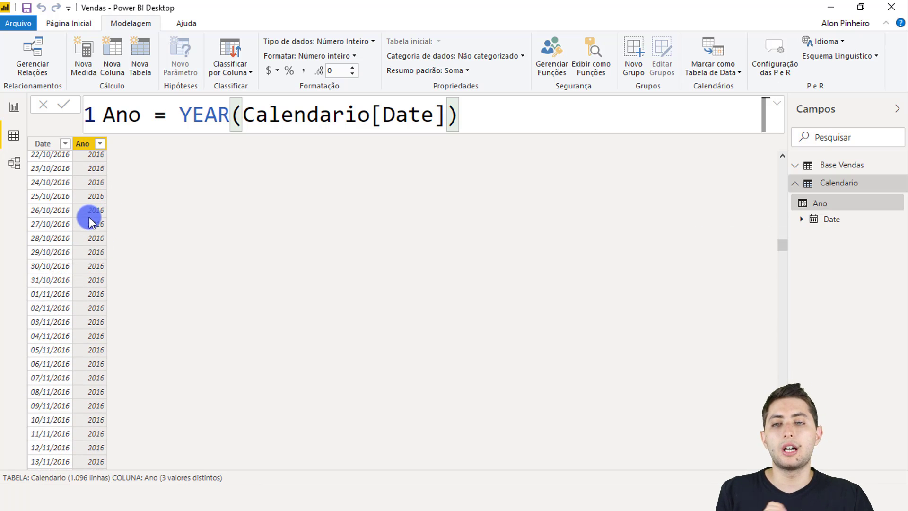
pyautogui.scroll(-19, 81, 229)
pyautogui.scroll(-20, 79, 227)
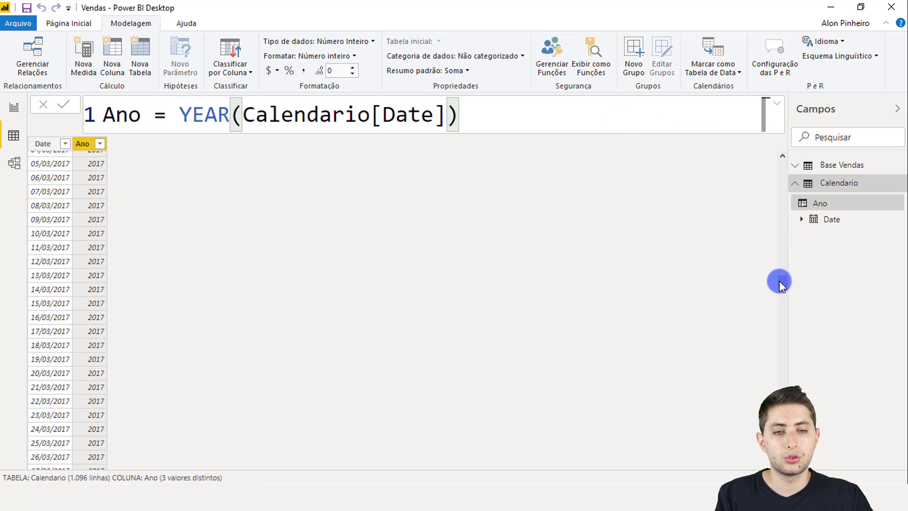
pyautogui.moveTo(779, 281); pyautogui.dragTo(775, 436)
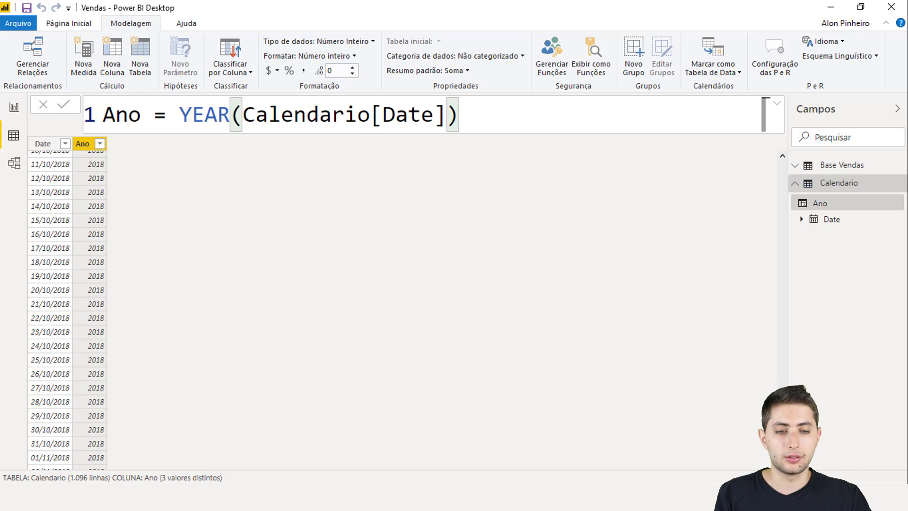
pyautogui.moveTo(778, 436); pyautogui.dragTo(788, 156)
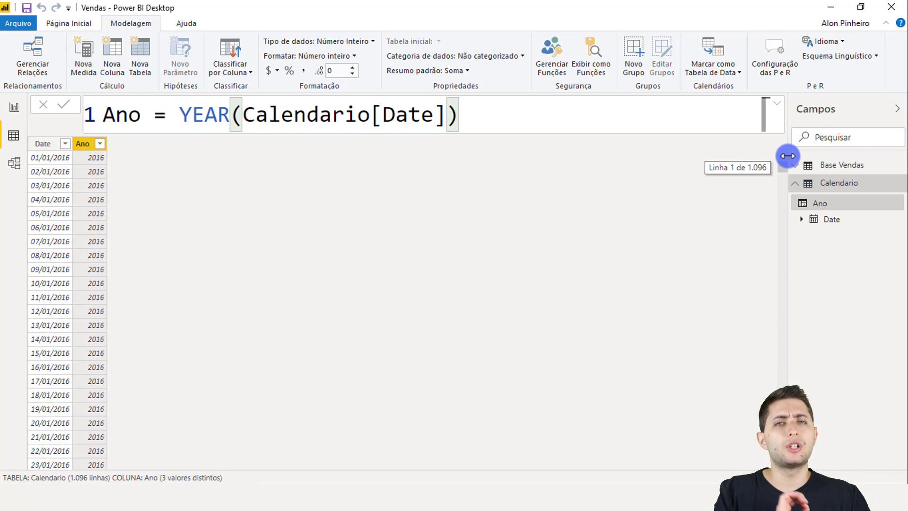
# Rename the Calendario table's Date column as Data
pyautogui.click(45, 144)
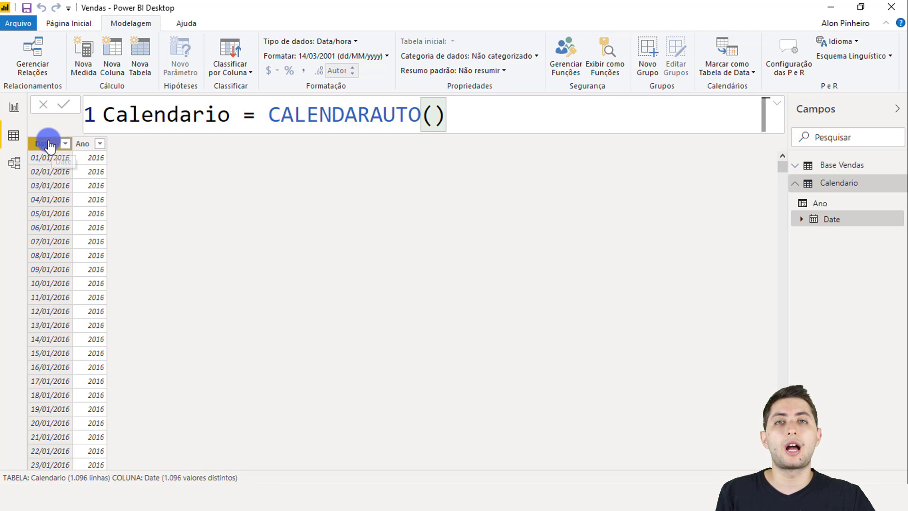
pyautogui.doubleClick(42, 142)
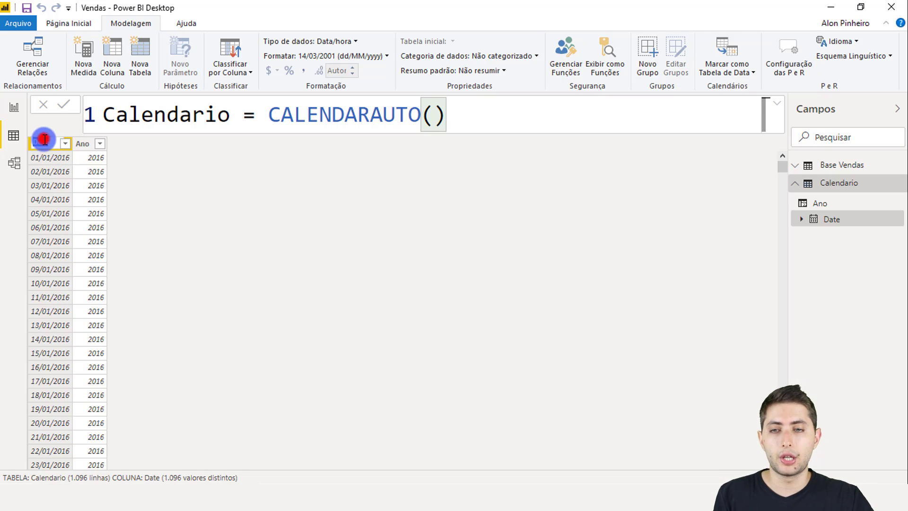
pyautogui.write('D')
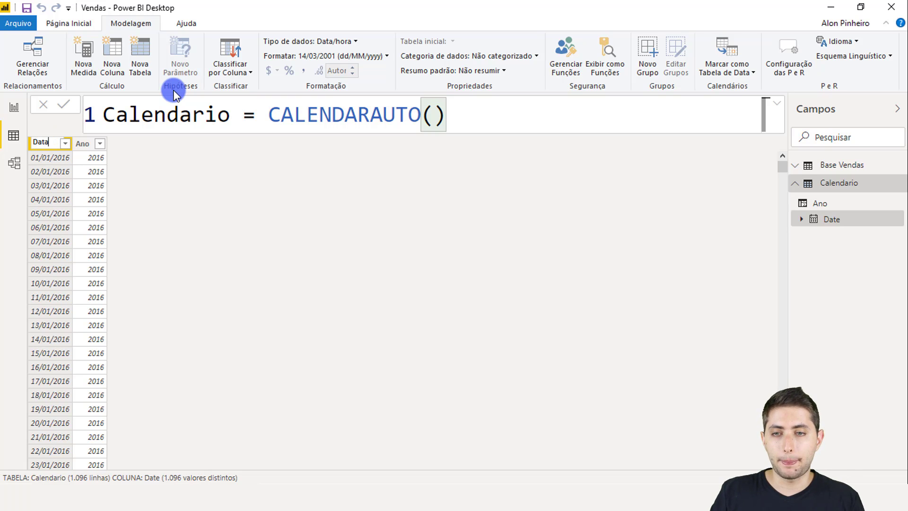
pyautogui.press('Return')
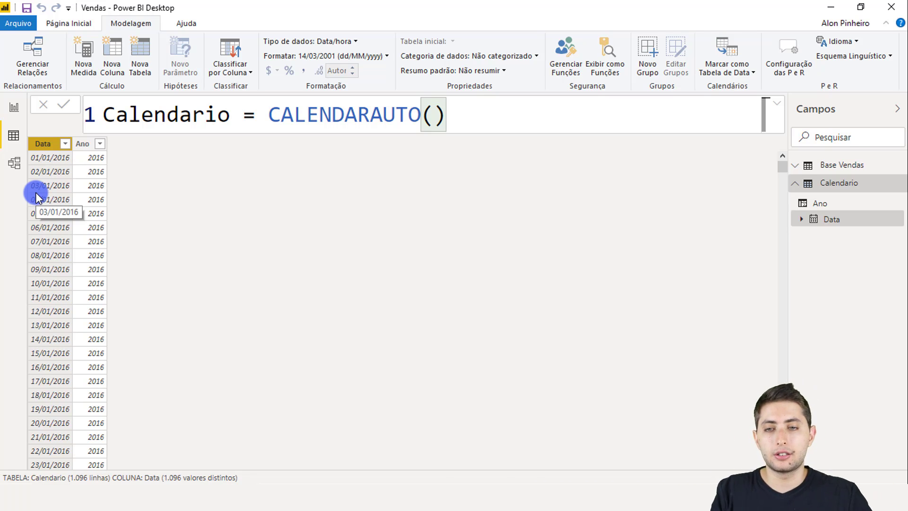
# Add a calculated column to the Calendario table with the formula Mes = MONTH(Calendario[Data])
pyautogui.scroll(-13, 69, 225)
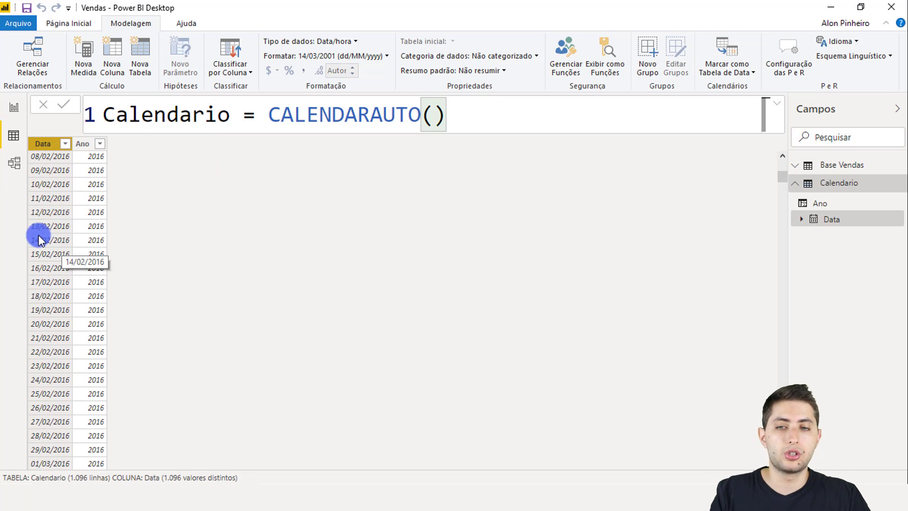
pyautogui.scroll(-5, 107, 266)
pyautogui.scroll(17, 103, 268)
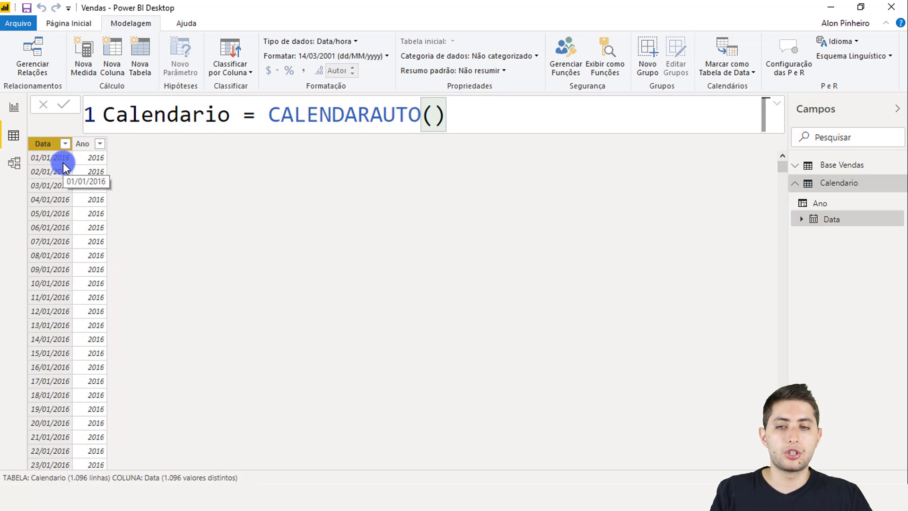
pyautogui.rightClick(68, 205)
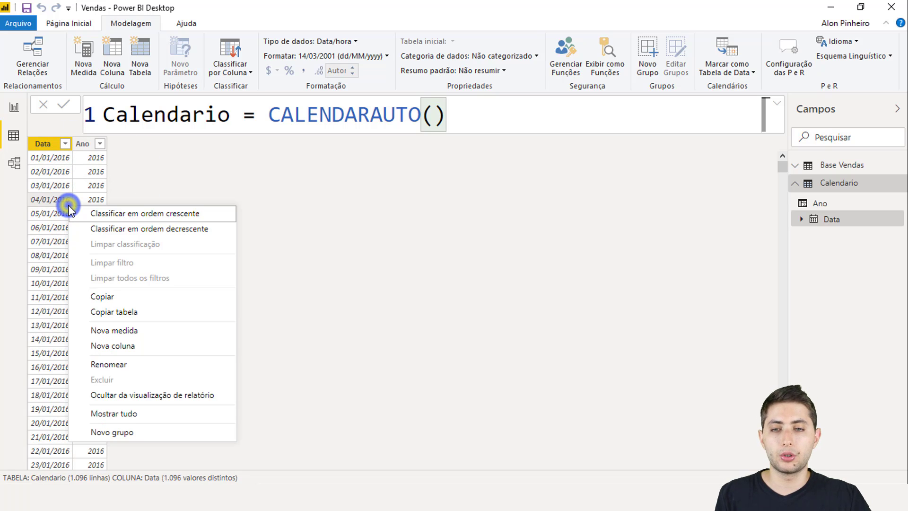
pyautogui.click(154, 339)
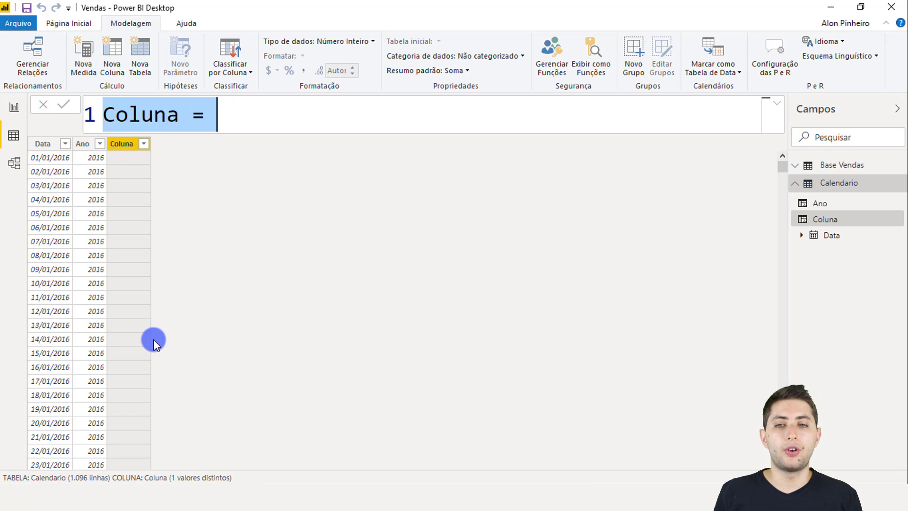
pyautogui.write('Mes')
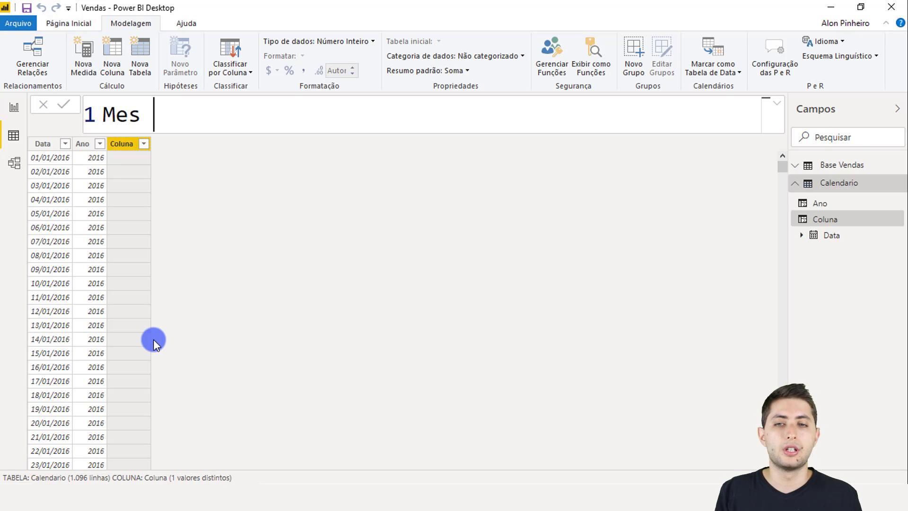
pyautogui.write('= ')
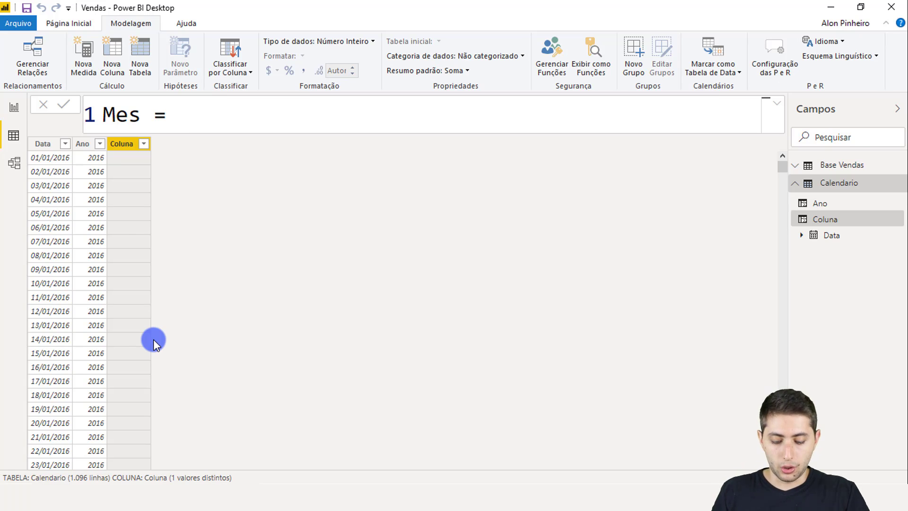
pyautogui.write('month')
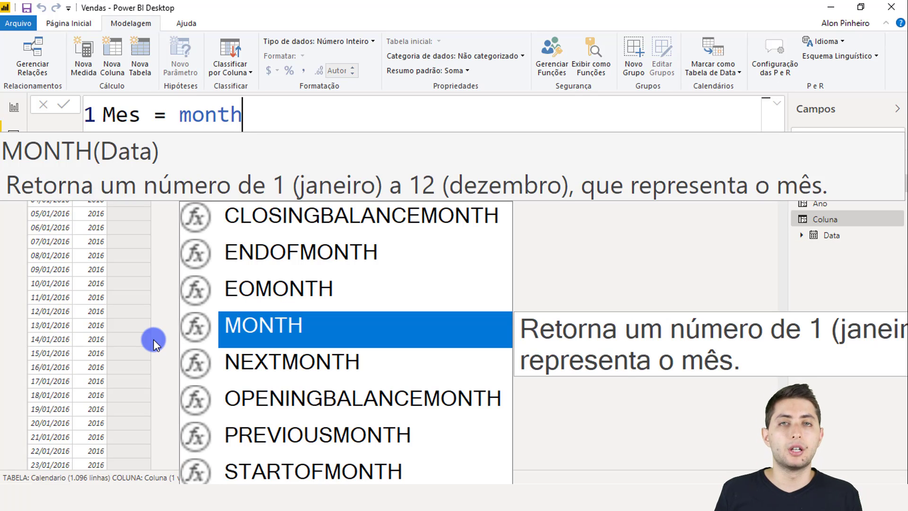
pyautogui.press('Tab')
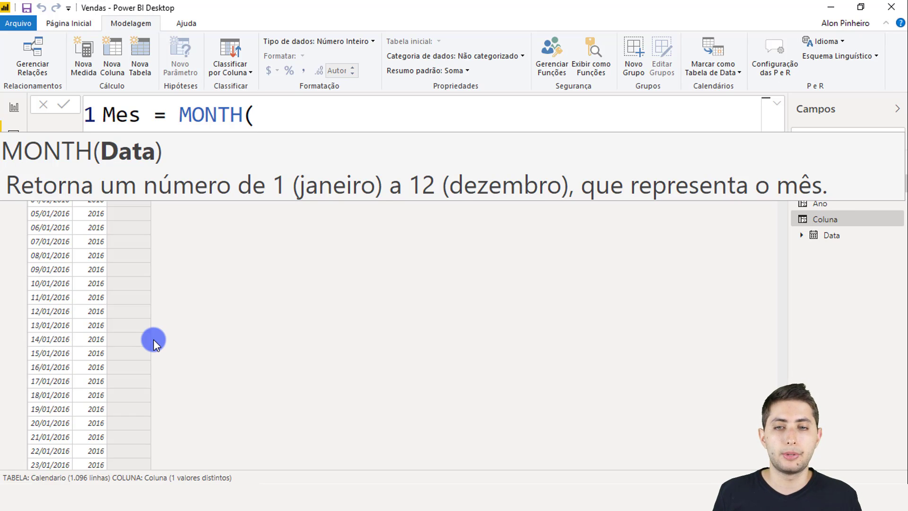
pyautogui.write('data')
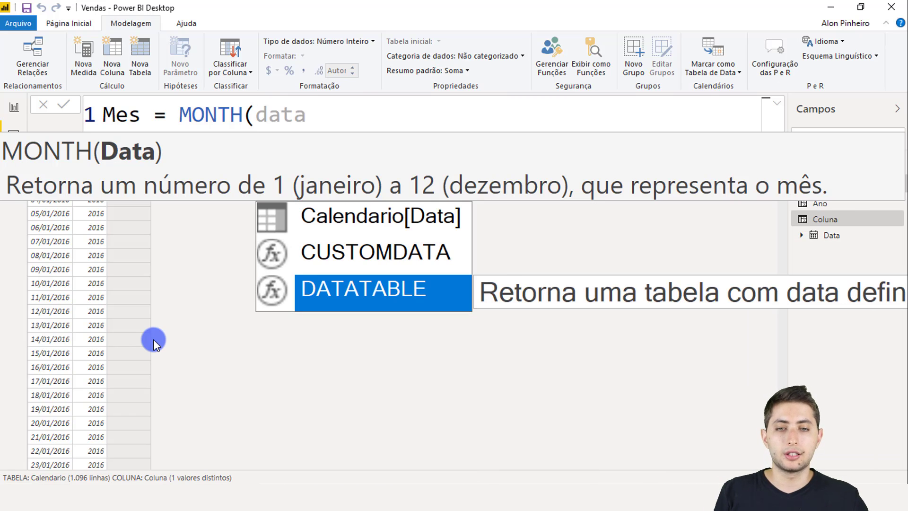
pyautogui.click(384, 220)
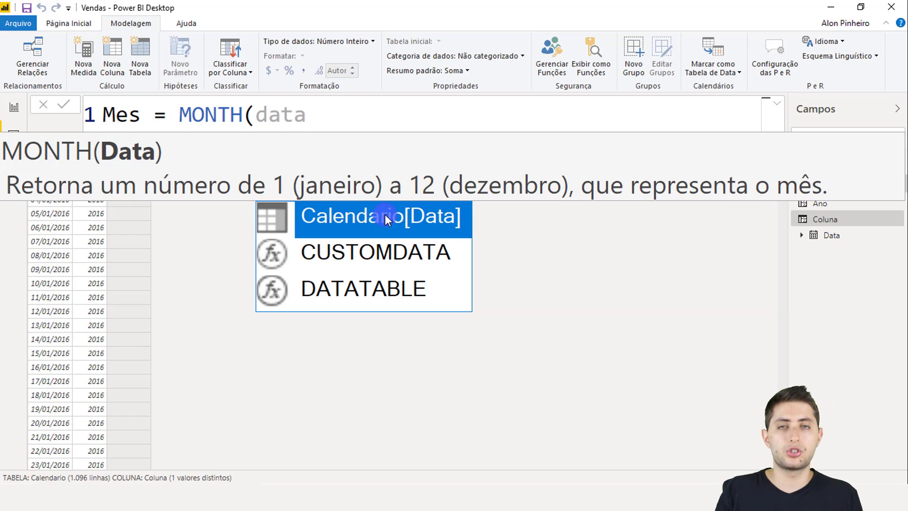
pyautogui.doubleClick(385, 217)
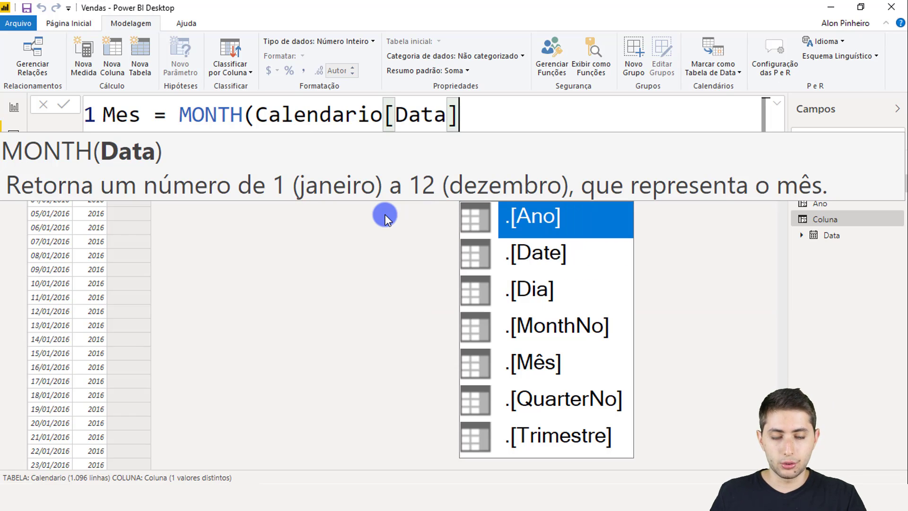
pyautogui.write(')')
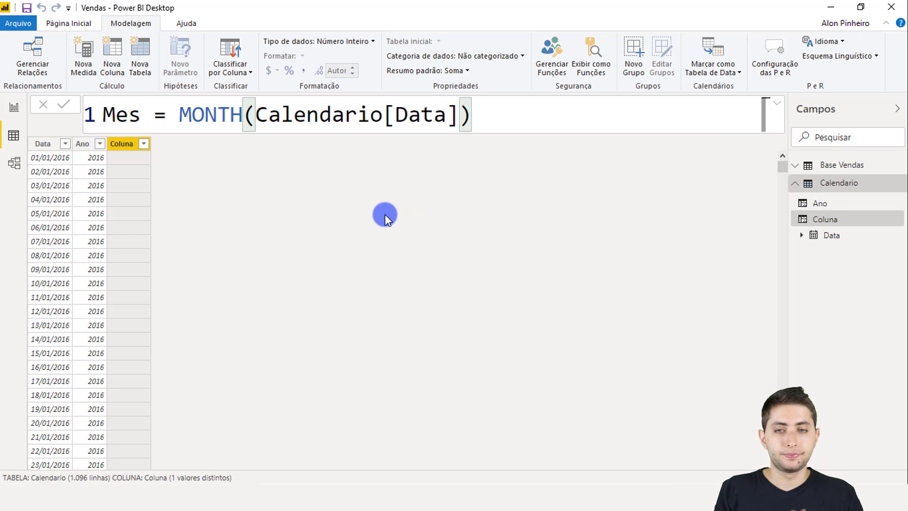
pyautogui.press('Return')
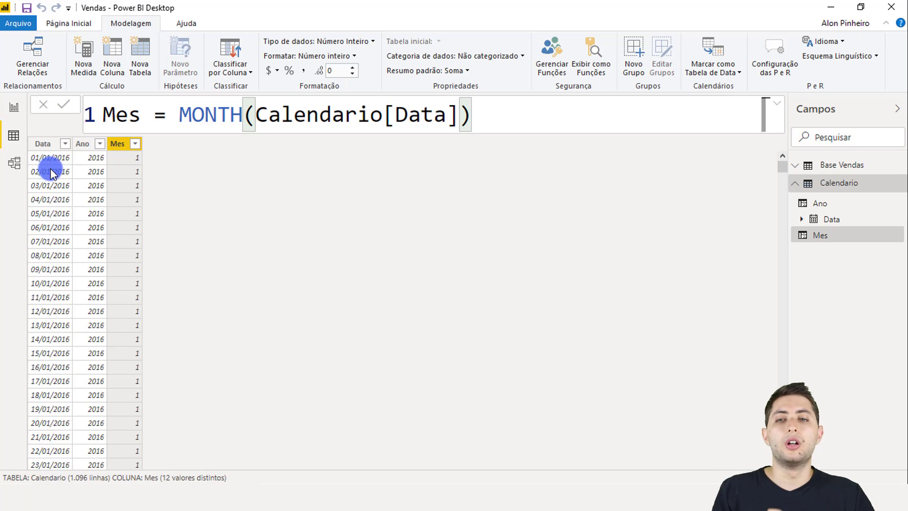
# Check the Mes values against the dates in the Calendario table and review the formulas behind the Data, Ano and Mes columns
pyautogui.scroll(-1, 152, 164)
pyautogui.scroll(-20, 146, 161)
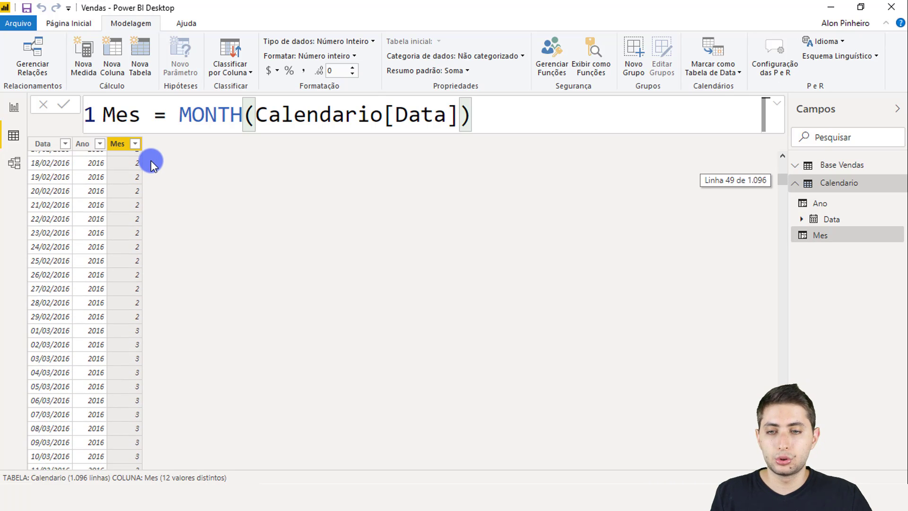
pyautogui.scroll(-5, 94, 235)
pyautogui.scroll(-3, 93, 235)
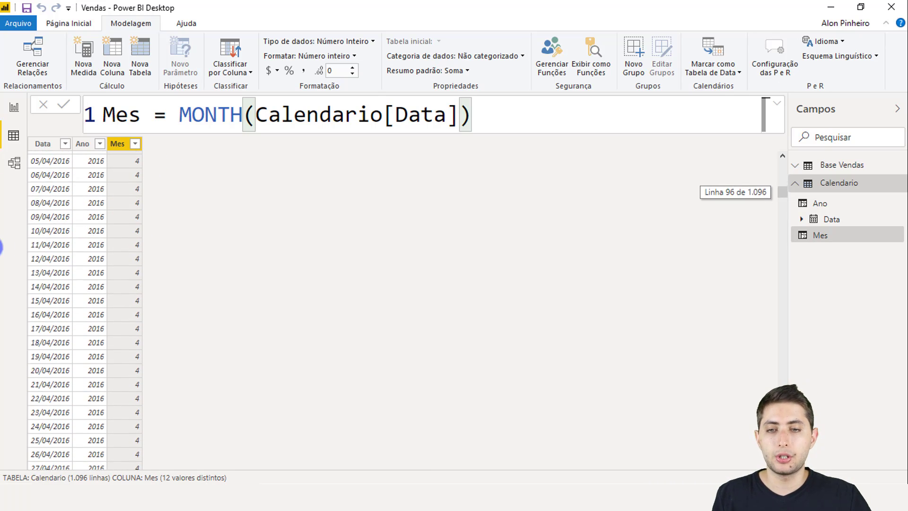
pyautogui.scroll(20, 126, 221)
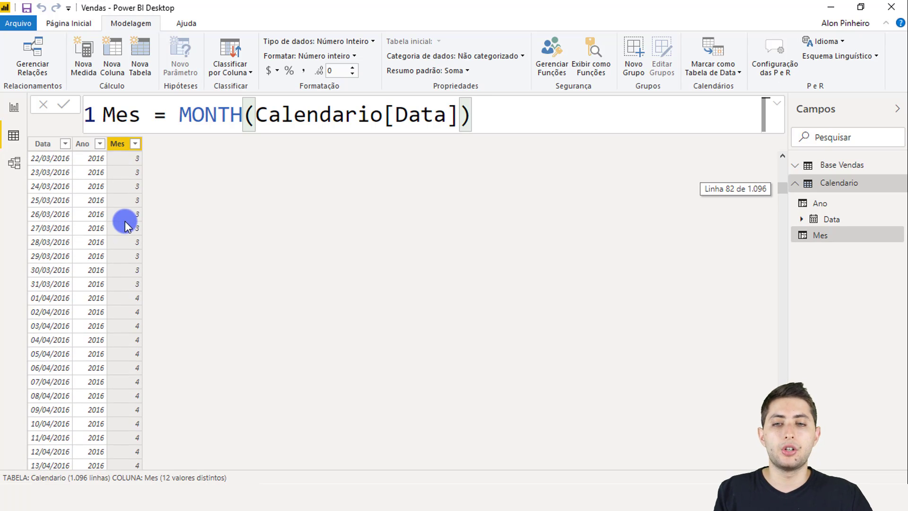
pyautogui.click(50, 144)
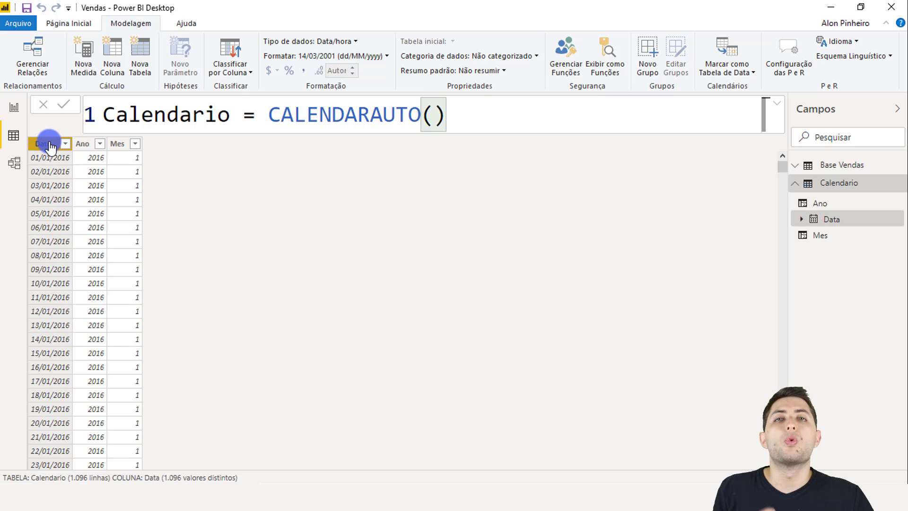
pyautogui.click(83, 144)
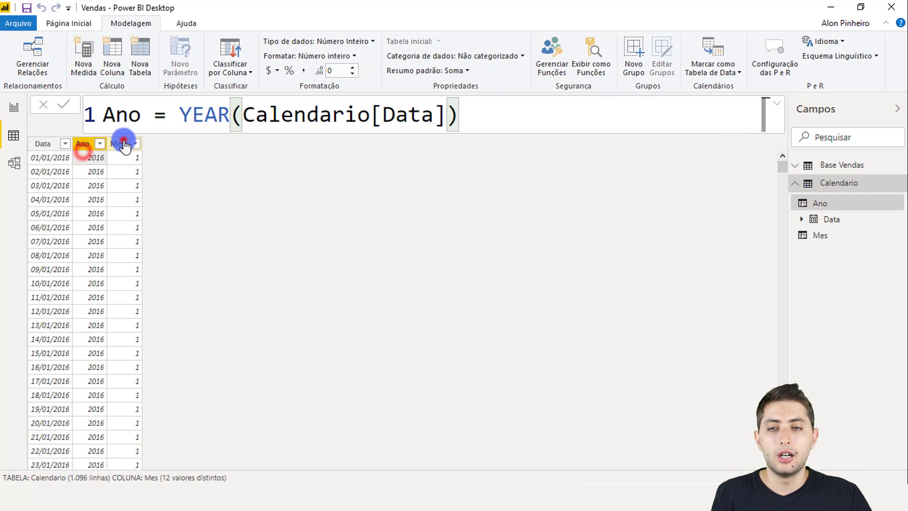
pyautogui.click(118, 144)
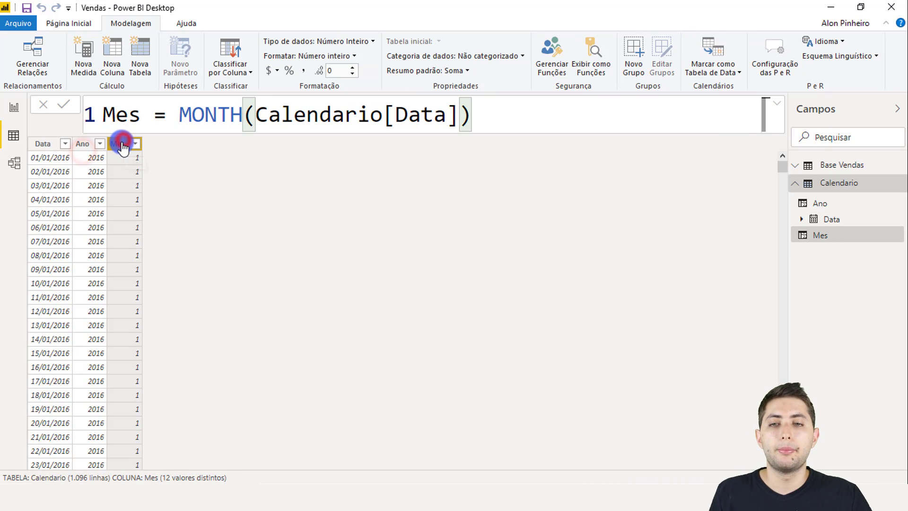
# Add a calculated column to the Calendario table with the formula Semana do Ano = WEEKNUM(Calendario[Data])
pyautogui.rightClick(61, 166)
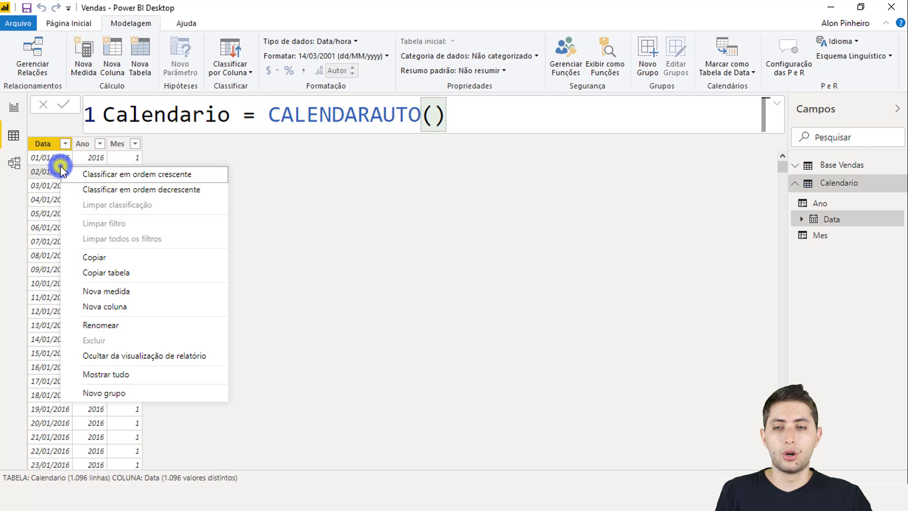
pyautogui.click(114, 308)
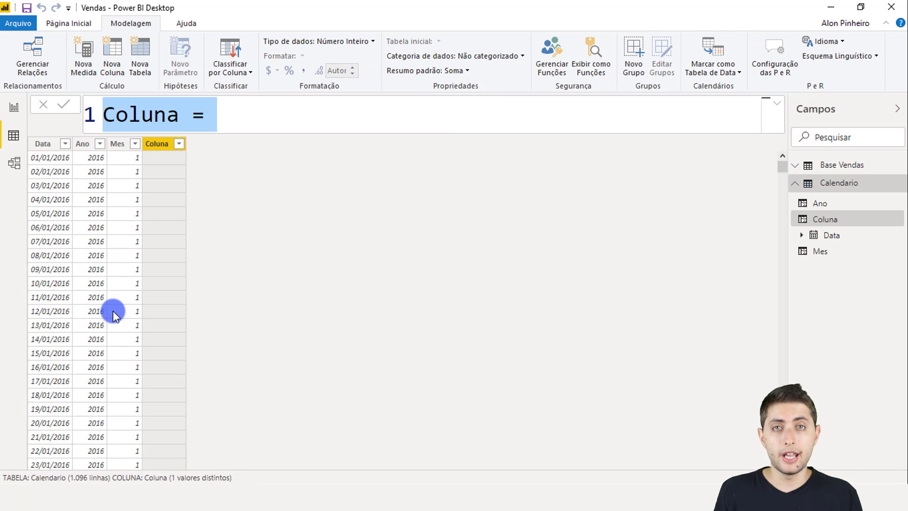
pyautogui.write('Sem')
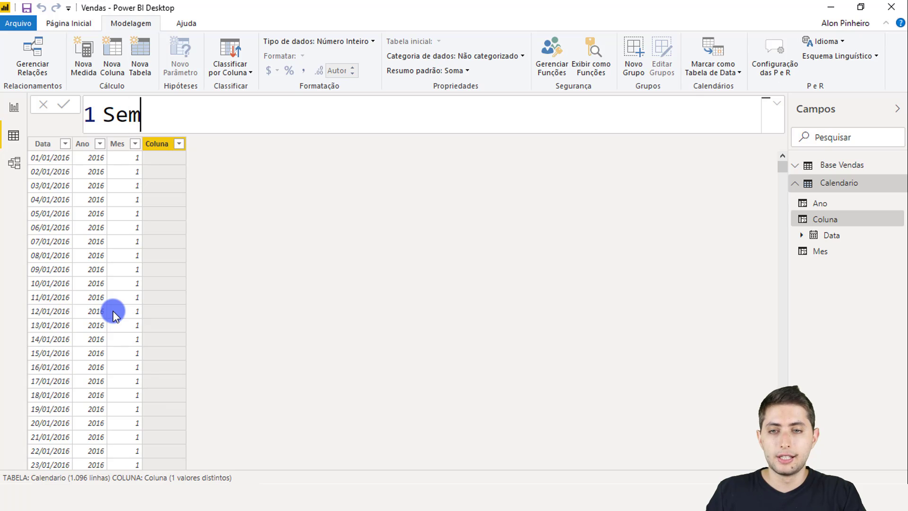
pyautogui.write('ana do Ano = ')
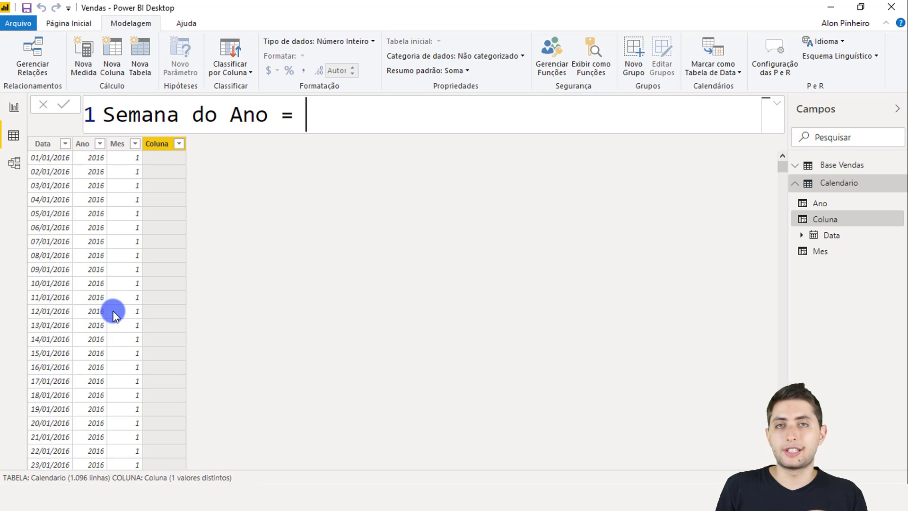
pyautogui.write('week')
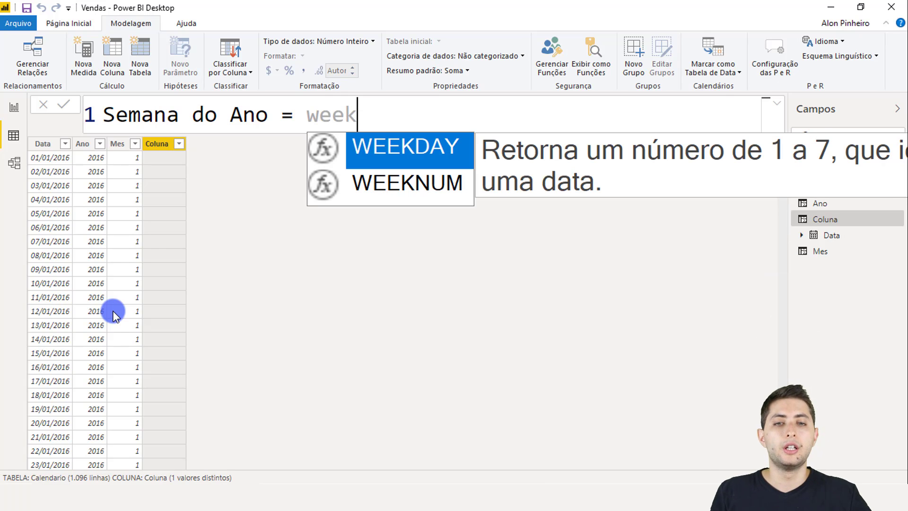
pyautogui.press('Down')
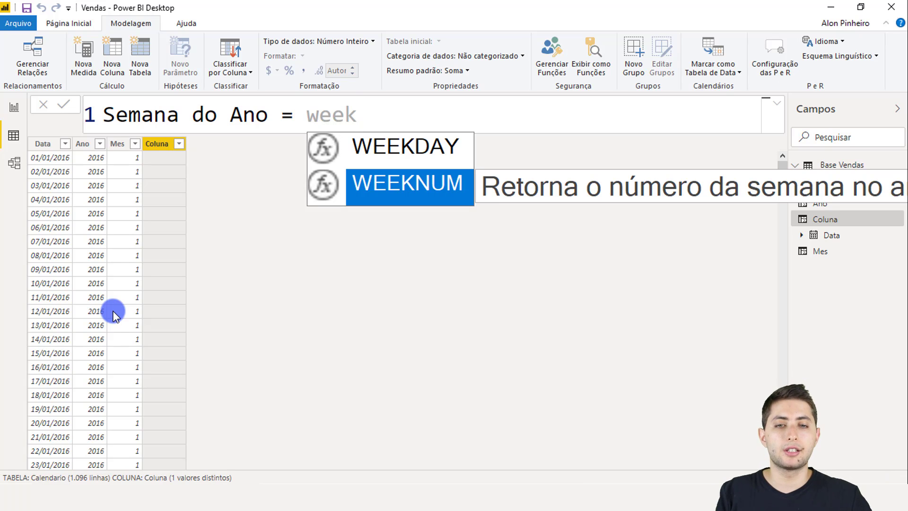
pyautogui.click(407, 186)
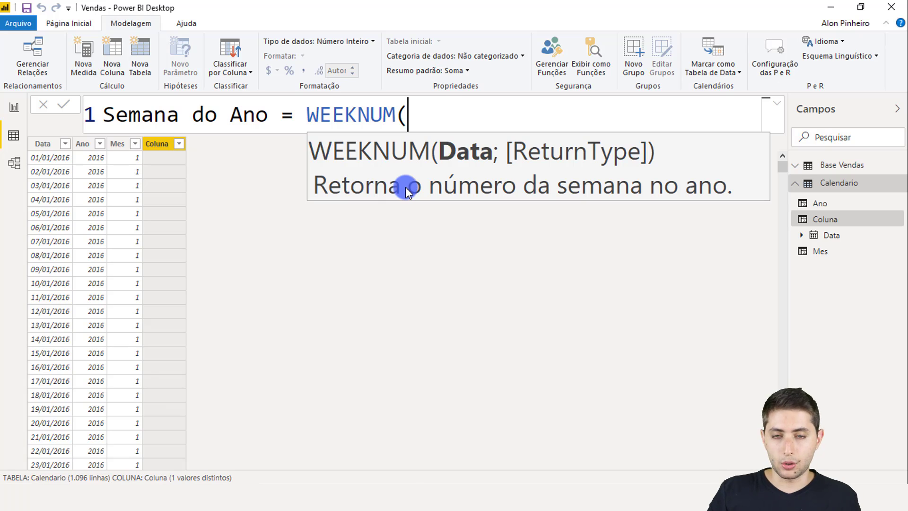
pyautogui.write('data')
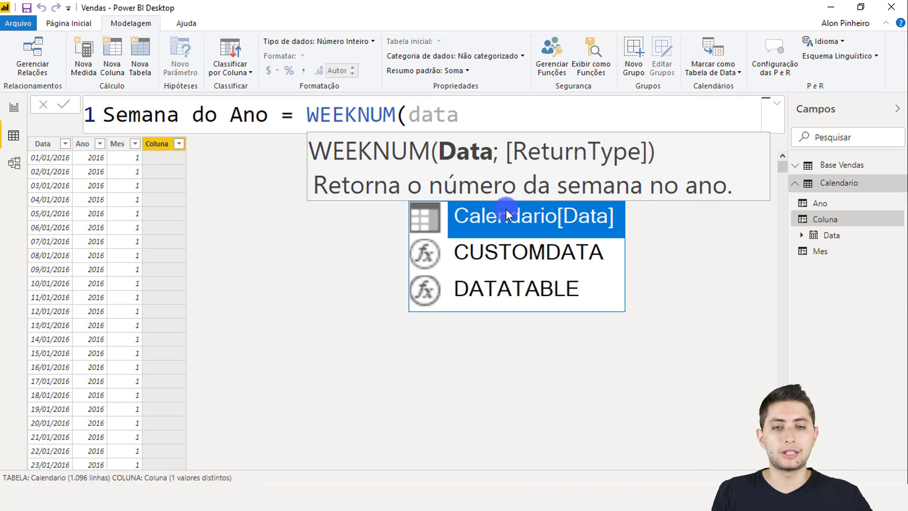
pyautogui.click(506, 210)
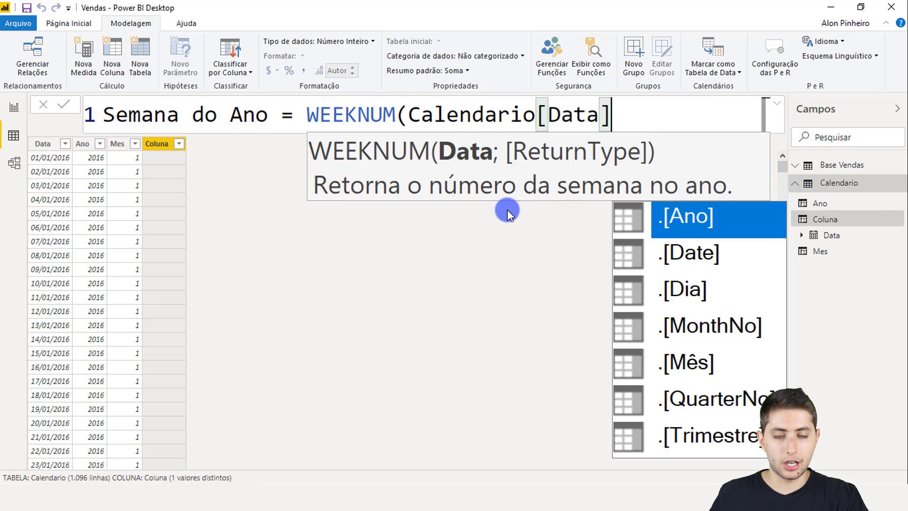
pyautogui.write(')')
pyautogui.press('Return')
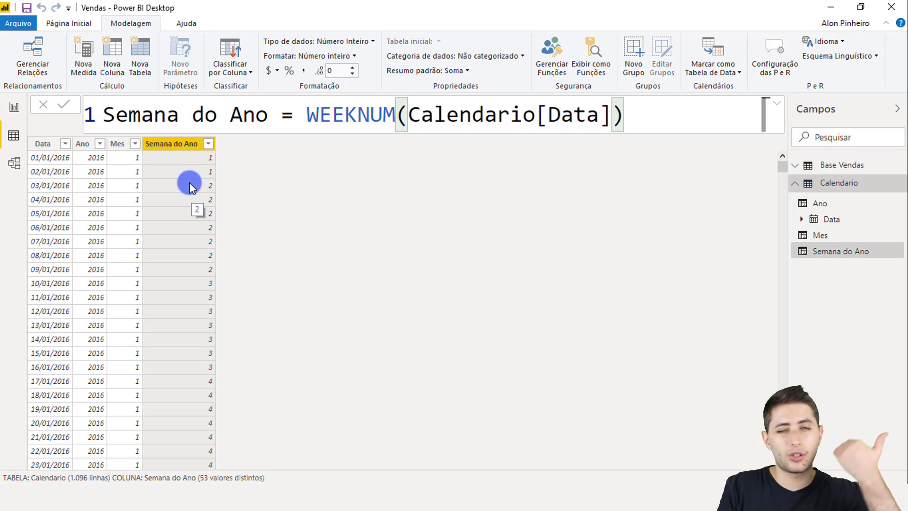
# Check the Semana do Ano values against the dates in the Calendario table and return to the first row
pyautogui.scroll(-5, 181, 203)
pyautogui.scroll(-2, 187, 222)
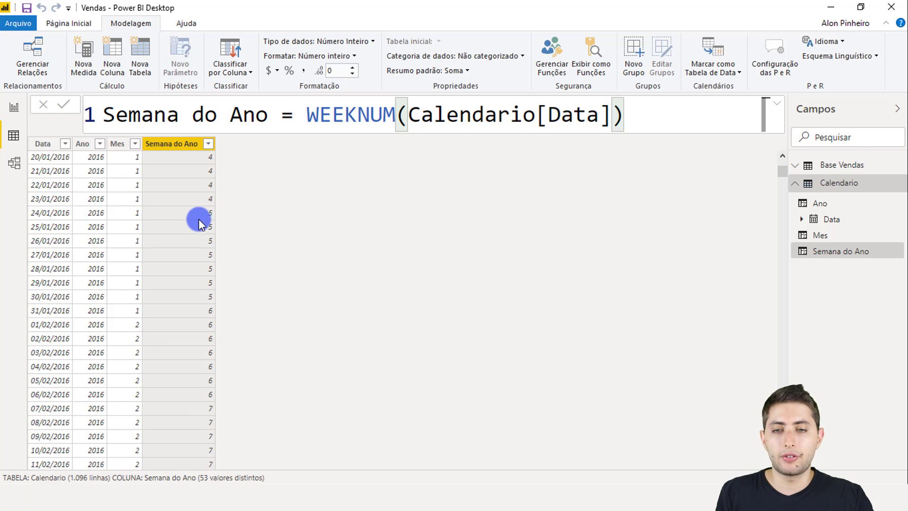
pyautogui.scroll(-10, 184, 219)
pyautogui.scroll(16, 184, 220)
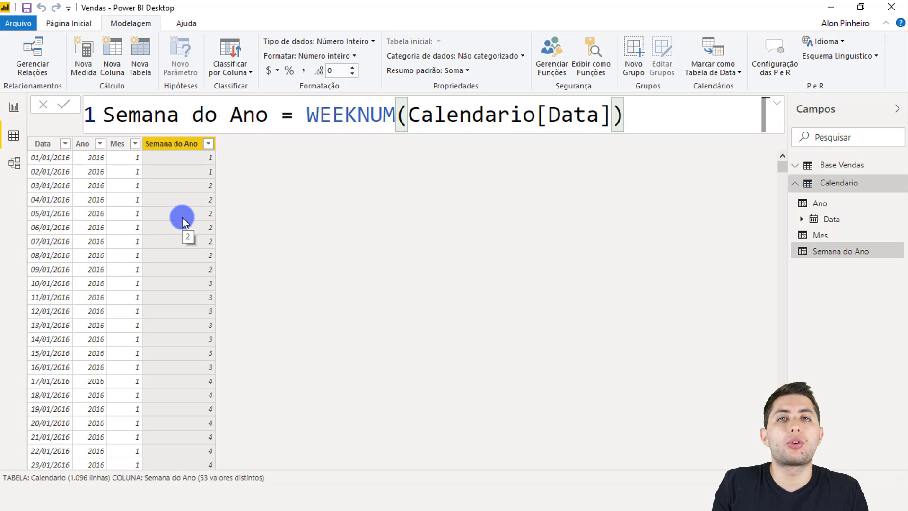
# View the Base Vendas table's data and fields, return to the Calendario table, and collapse both field lists
pyautogui.click(859, 182)
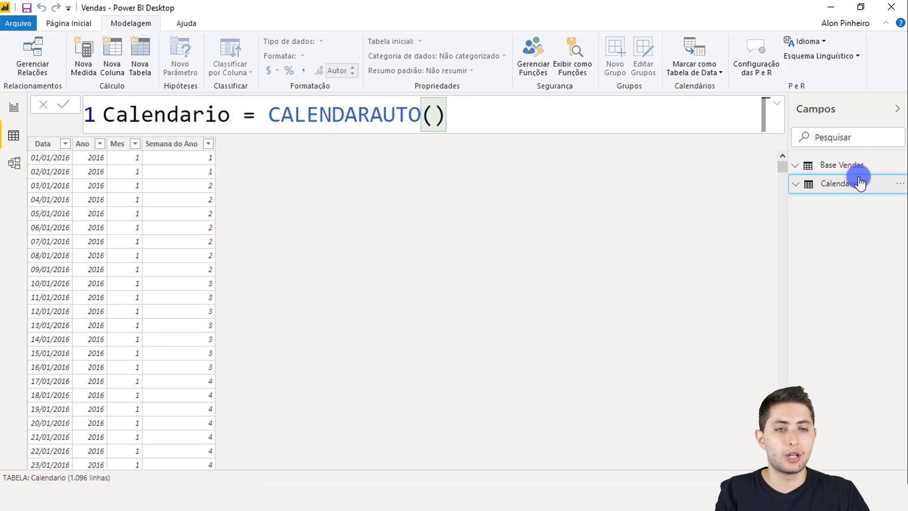
pyautogui.click(833, 165)
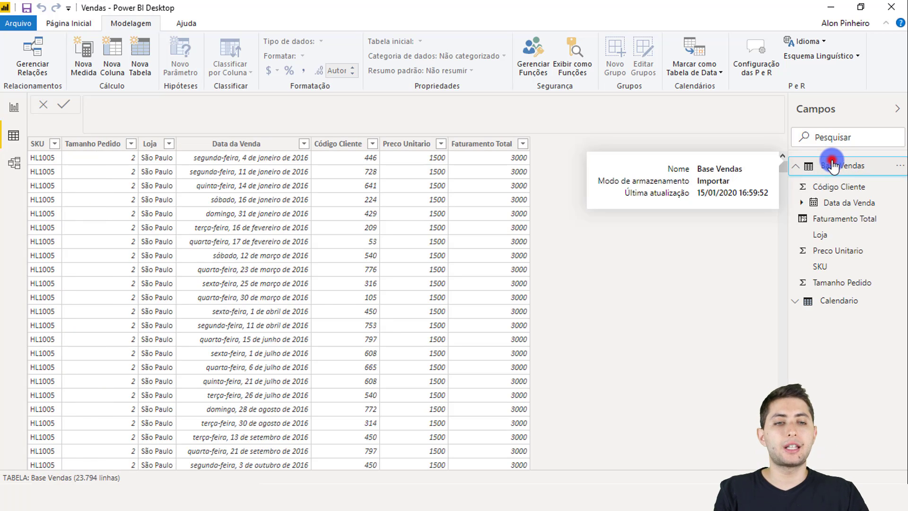
pyautogui.click(832, 162)
pyautogui.click(840, 188)
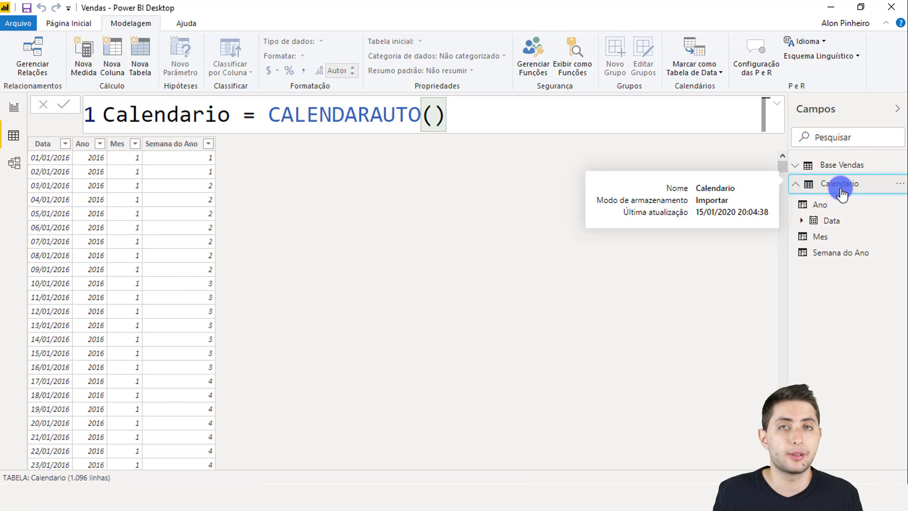
pyautogui.click(842, 189)
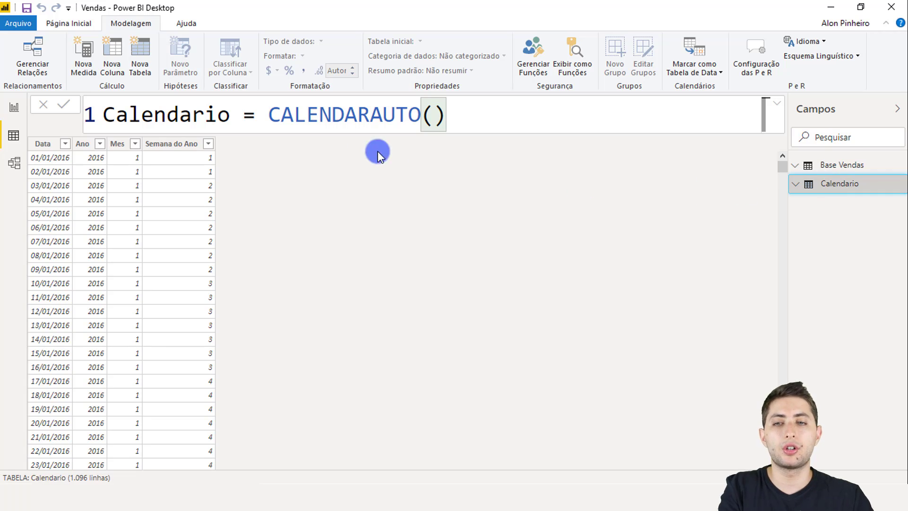
# Examine the Base Vendas and Calendario tables in the model diagram
pyautogui.click(14, 163)
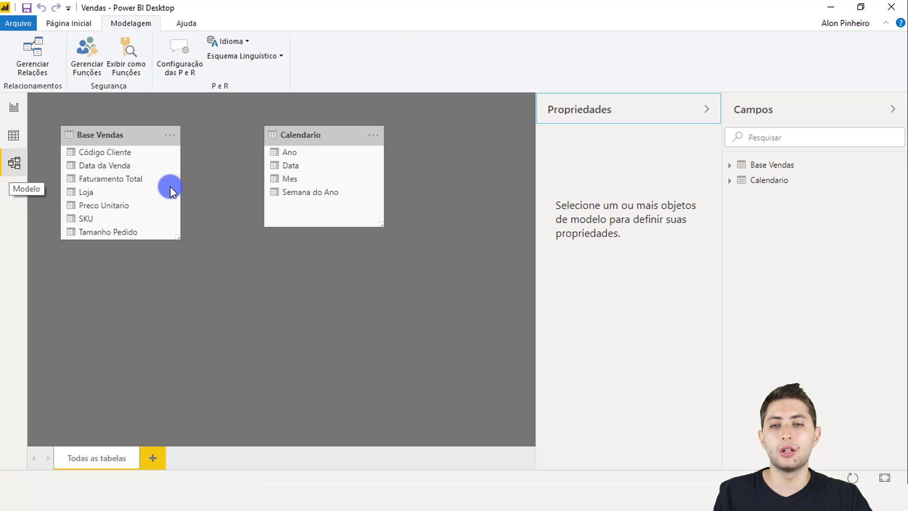
pyautogui.click(264, 265)
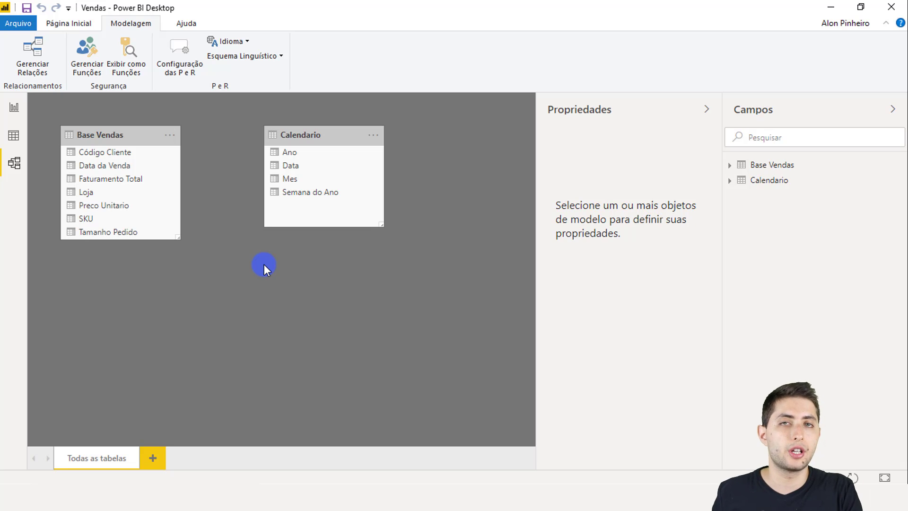
pyautogui.click(132, 132)
pyautogui.click(289, 133)
pyautogui.click(140, 134)
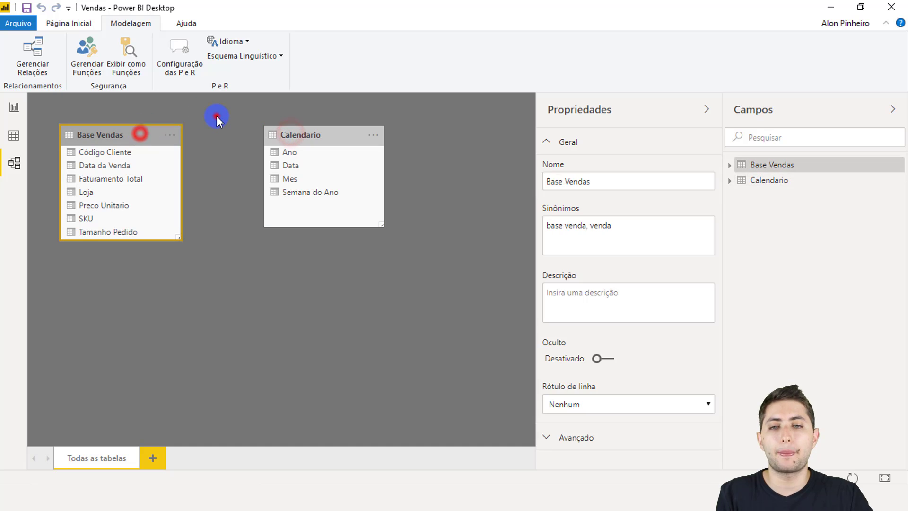
pyautogui.click(217, 116)
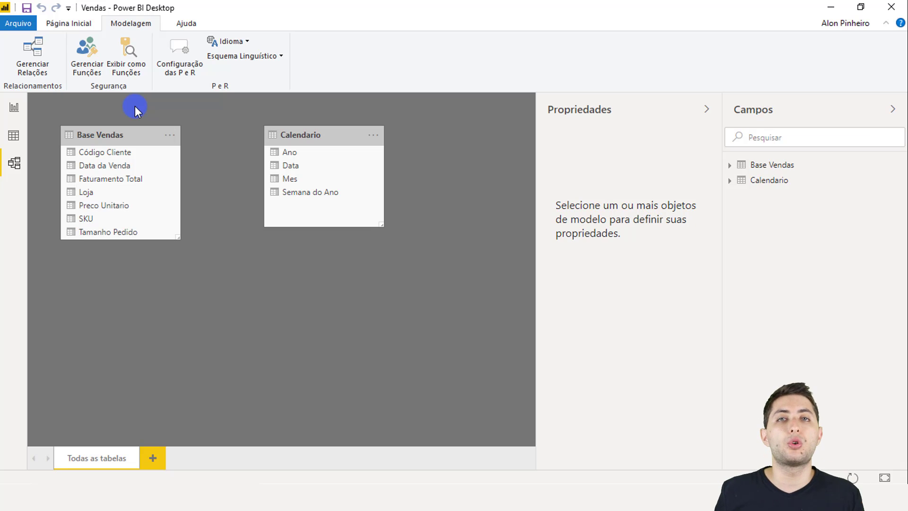
# Compare the Data da Venda column of Base Vendas with the Data column of Calendario in the table data
pyautogui.click(14, 137)
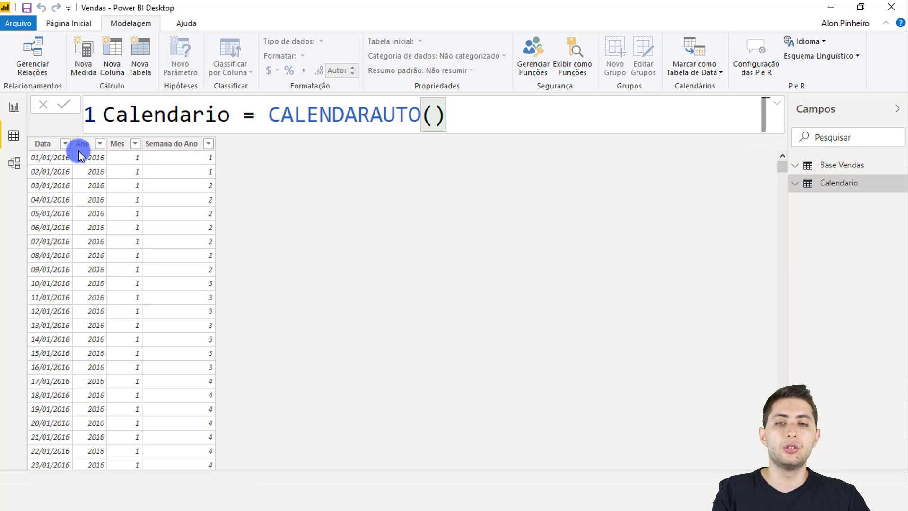
pyautogui.click(863, 165)
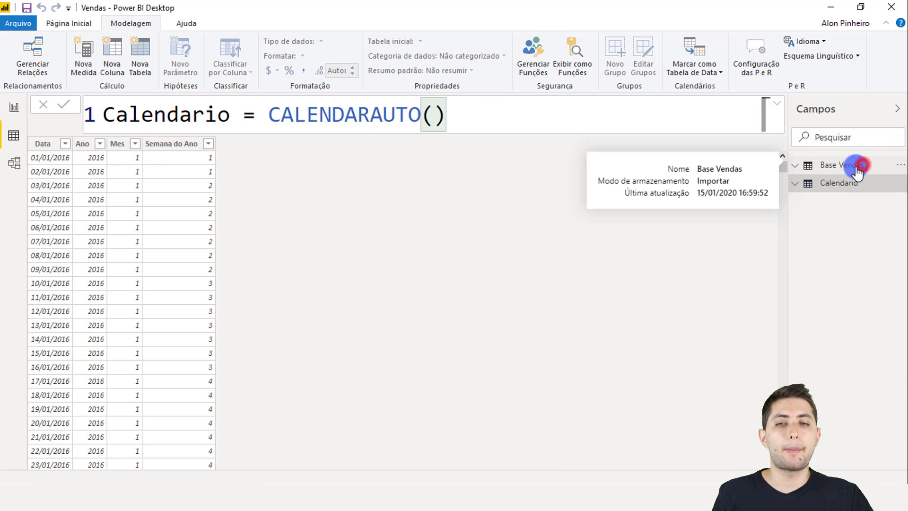
pyautogui.click(823, 168)
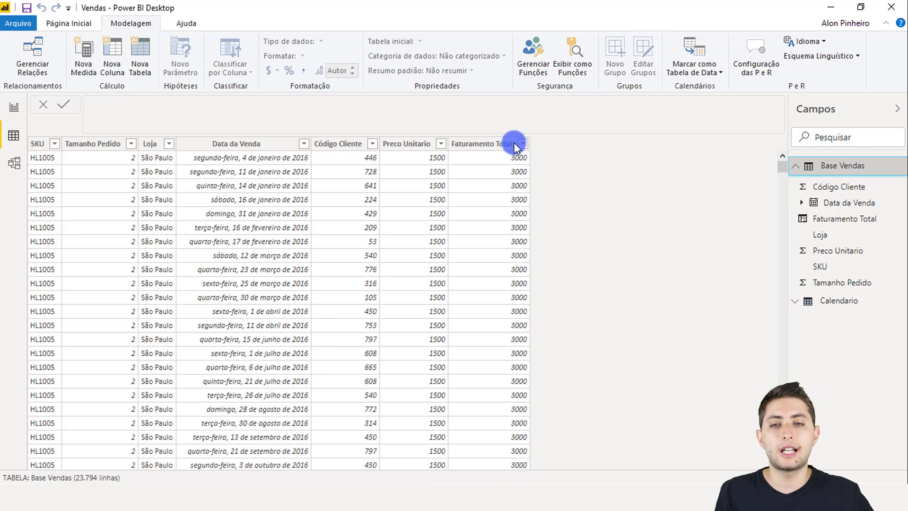
pyautogui.click(235, 143)
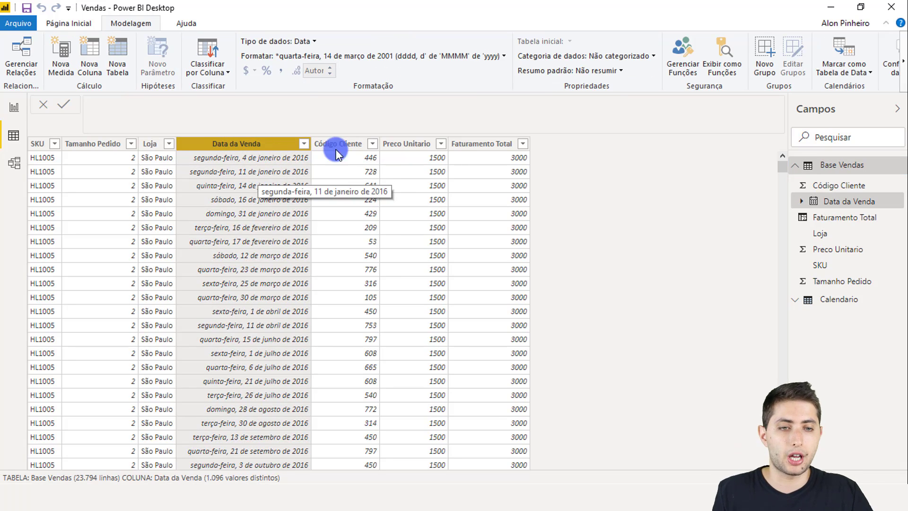
pyautogui.click(847, 299)
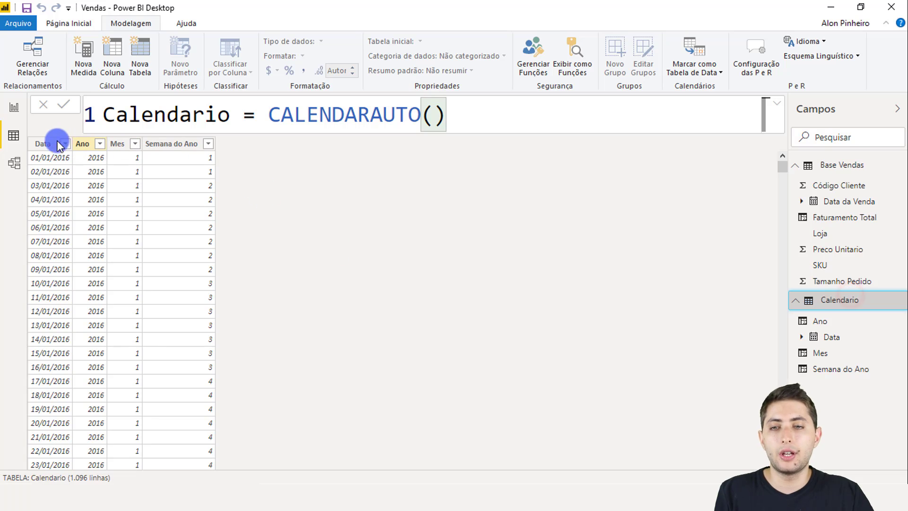
pyautogui.click(56, 142)
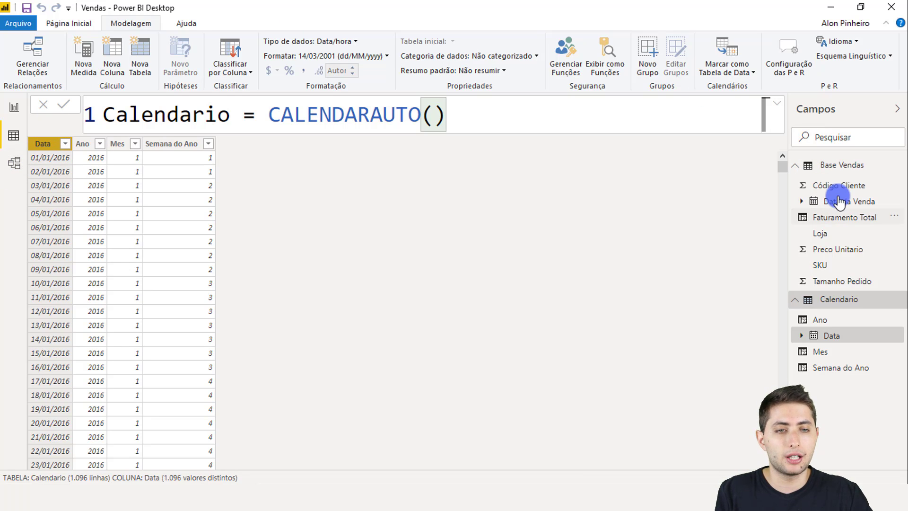
pyautogui.click(841, 165)
pyautogui.click(272, 143)
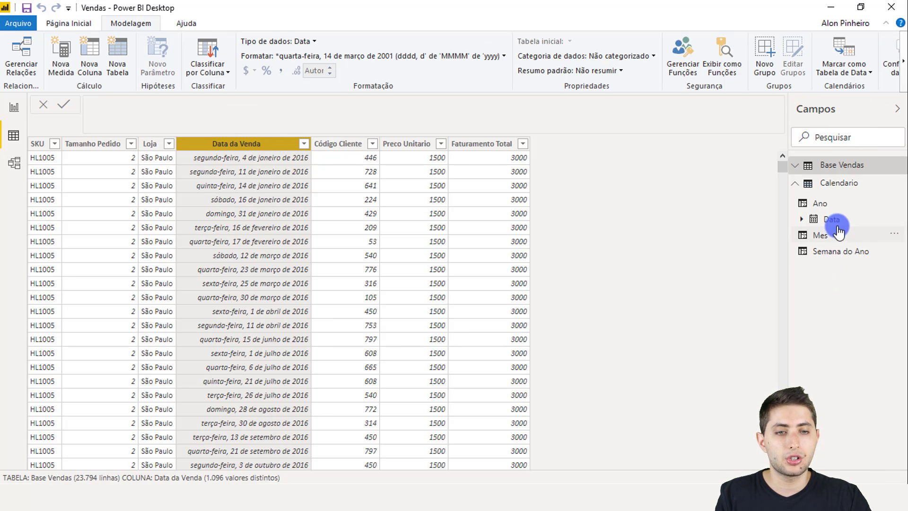
pyautogui.click(845, 183)
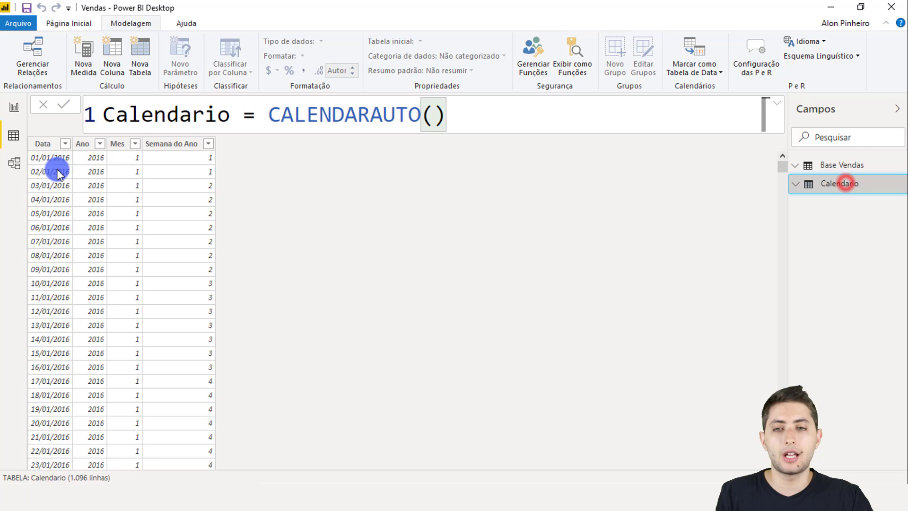
pyautogui.click(44, 143)
# Create a relationship in the model between Data da Venda in Base Vendas and Data in Calendario
pyautogui.click(10, 164)
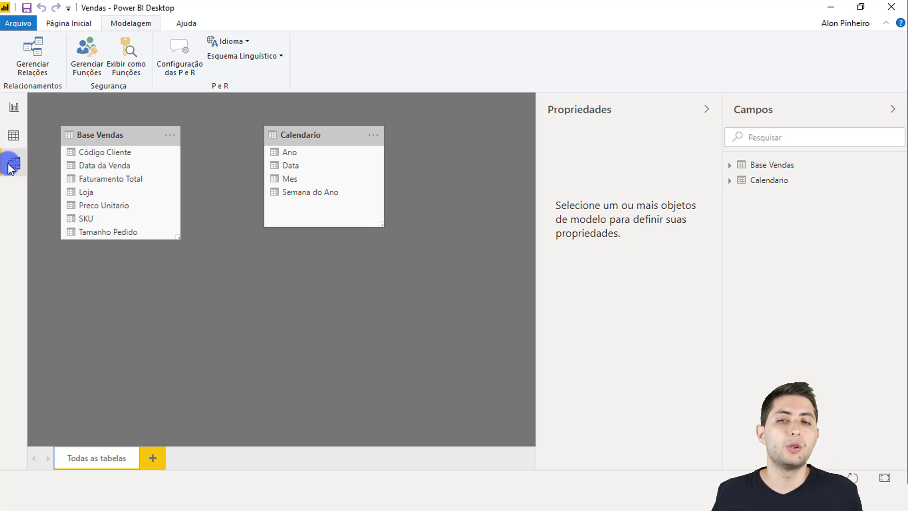
pyautogui.click(102, 166)
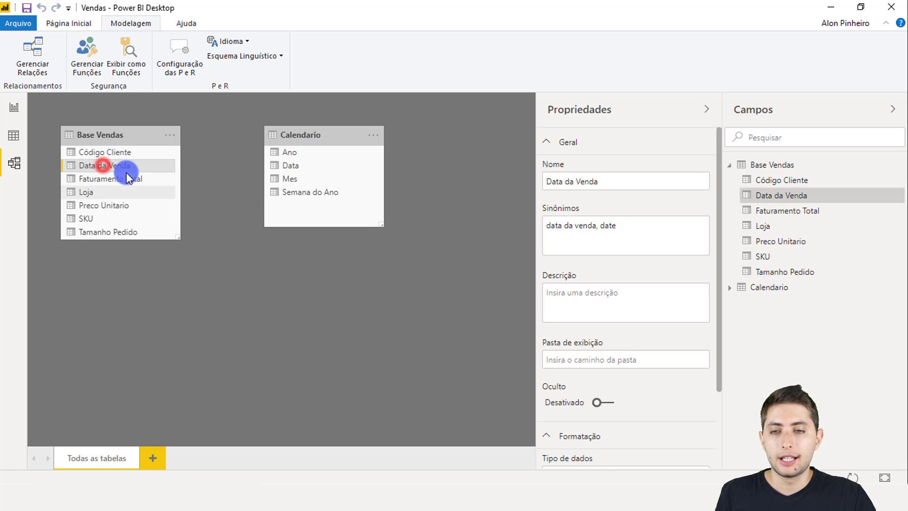
pyautogui.click(293, 165)
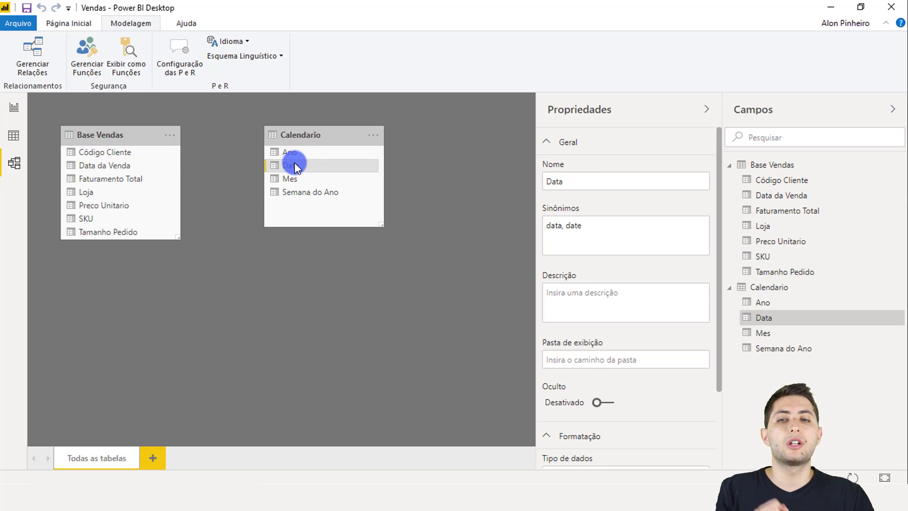
pyautogui.click(119, 166)
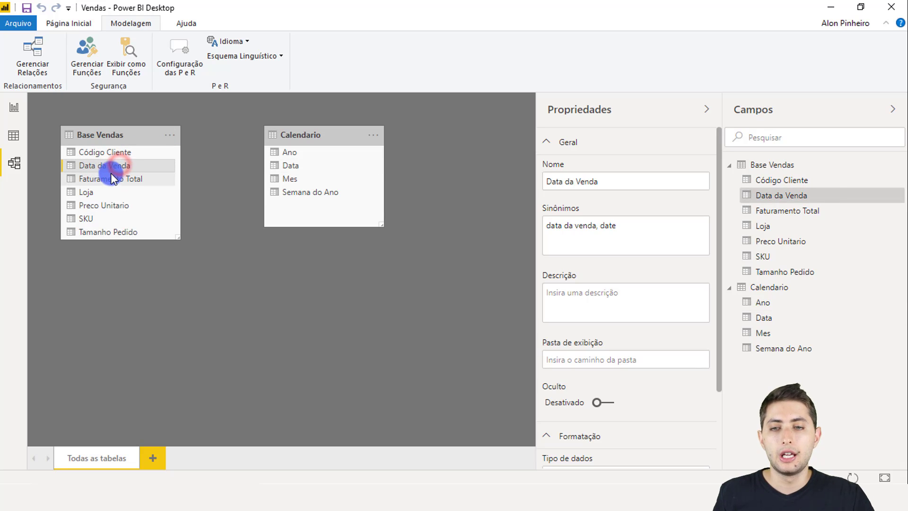
pyautogui.click(284, 165)
pyautogui.click(144, 165)
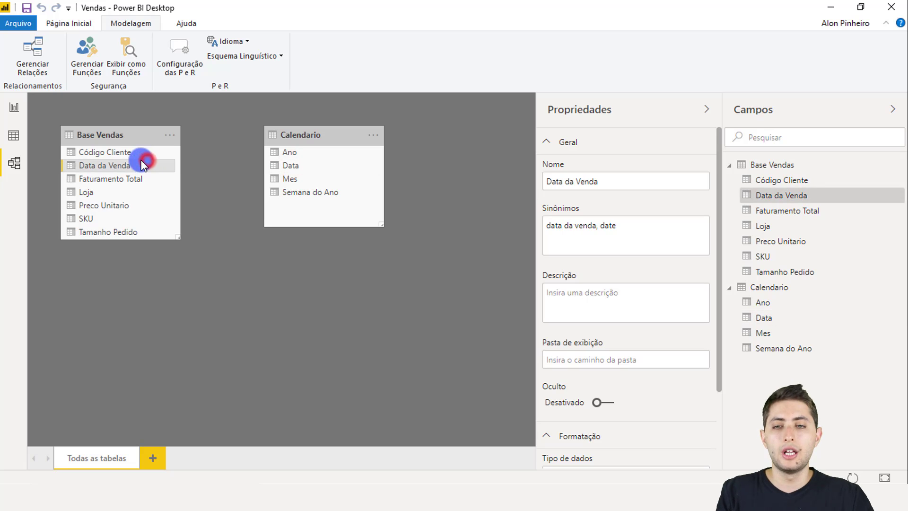
pyautogui.moveTo(144, 165); pyautogui.dragTo(290, 166)
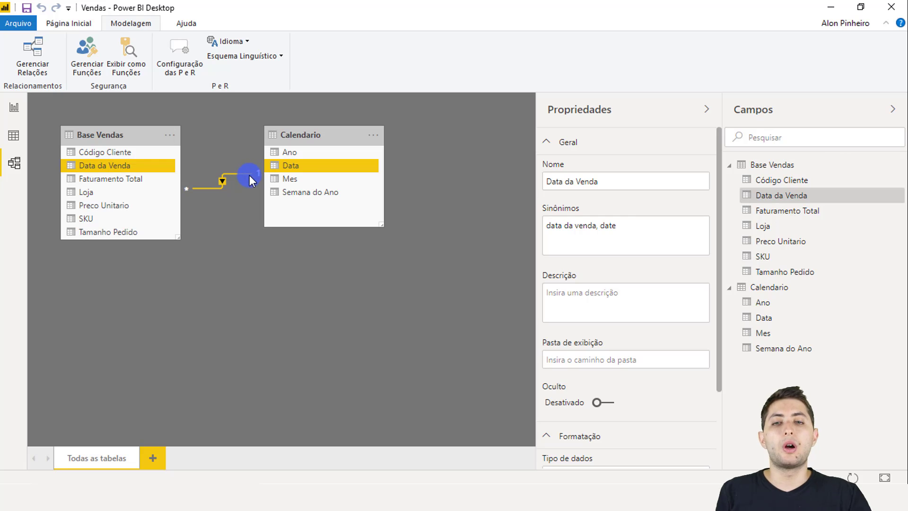
pyautogui.click(240, 140)
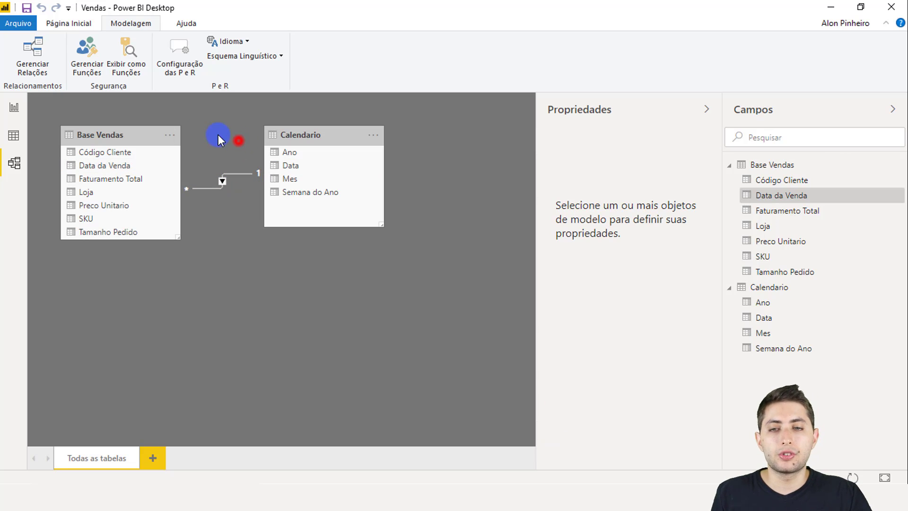
# Review the related Base Vendas and Calendario tables in the model diagram
pyautogui.click(141, 138)
pyautogui.click(287, 137)
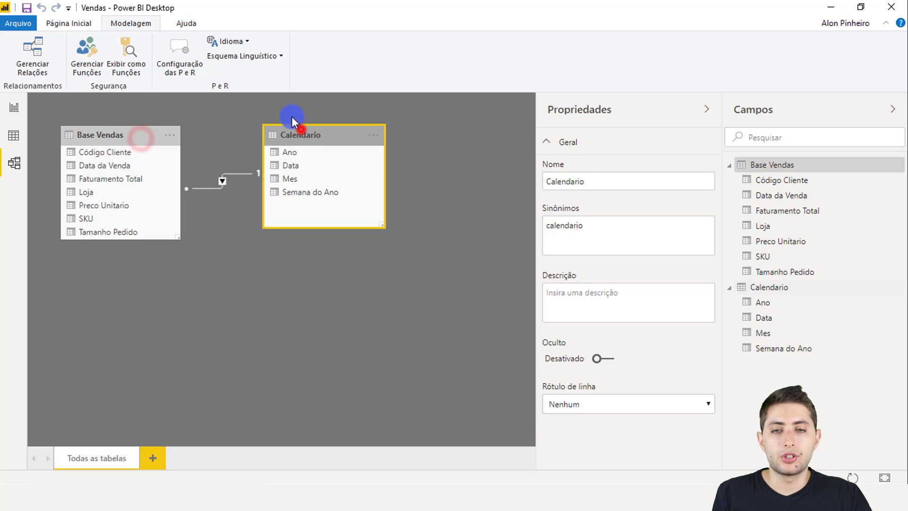
pyautogui.click(91, 135)
pyautogui.click(153, 109)
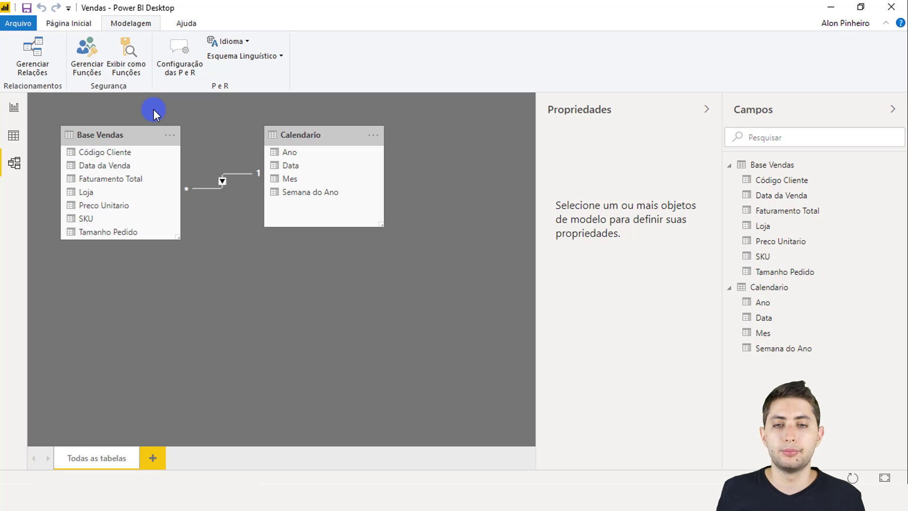
pyautogui.click(20, 169)
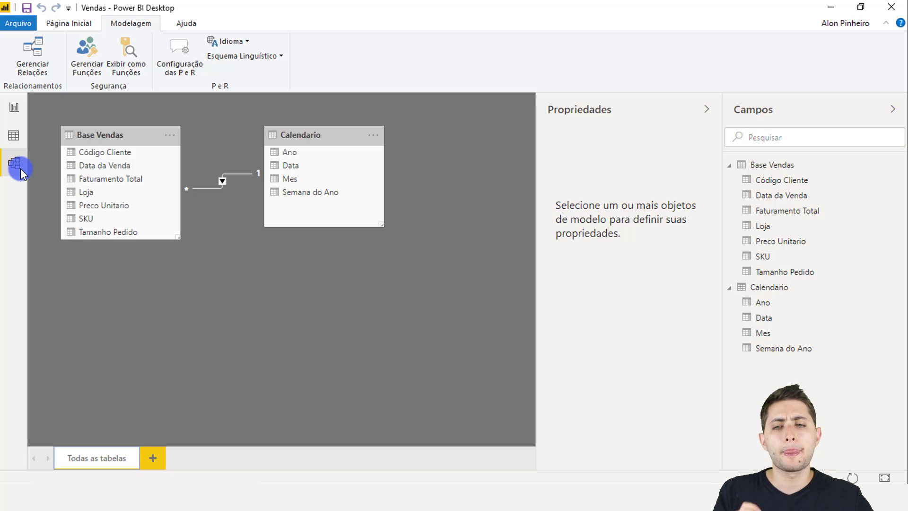
# View the Base Vendas data and the formula behind its Faturamento Total column
pyautogui.click(14, 137)
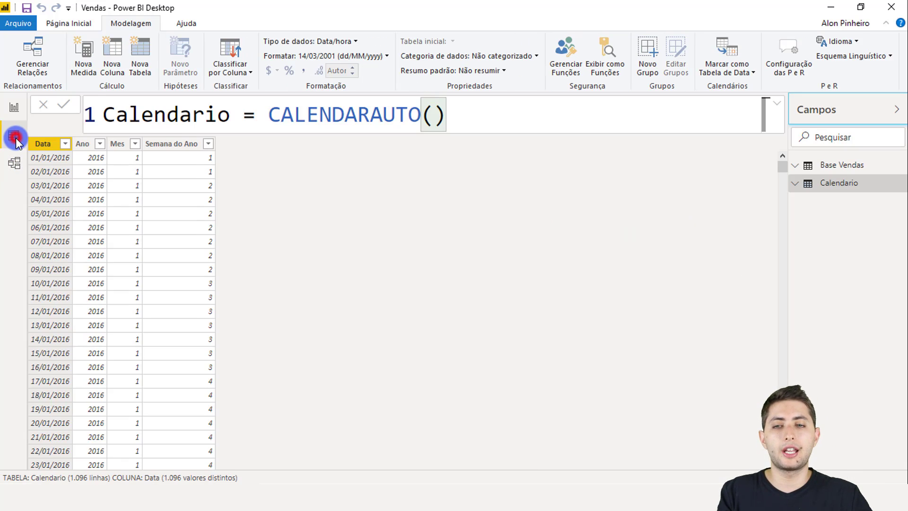
pyautogui.click(841, 168)
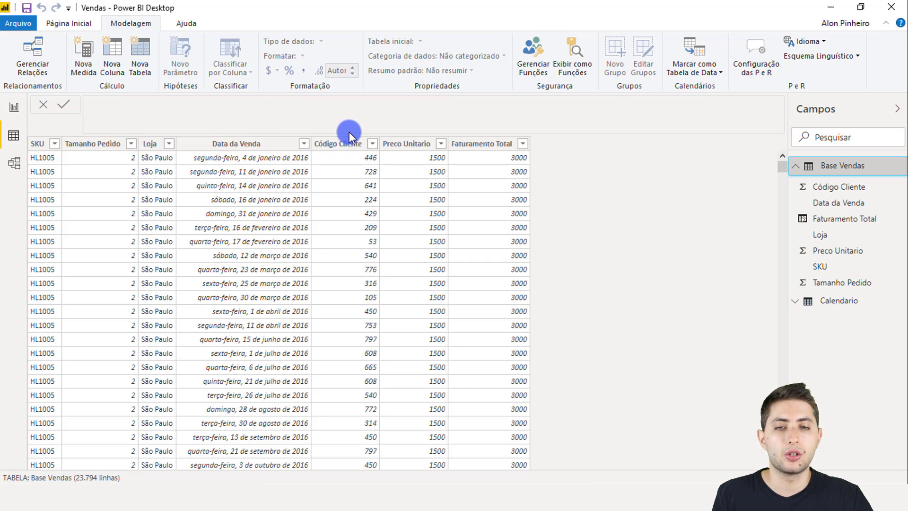
pyautogui.click(472, 141)
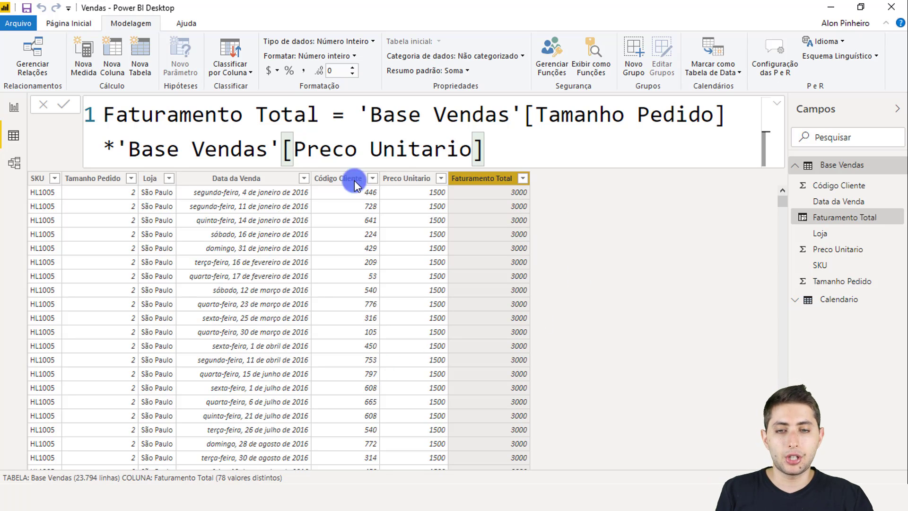
# Create a measure in Base Vendas with the formula Soma de Faturamento = sum('Base Vendas'[Faturamento Total])
pyautogui.rightClick(339, 242)
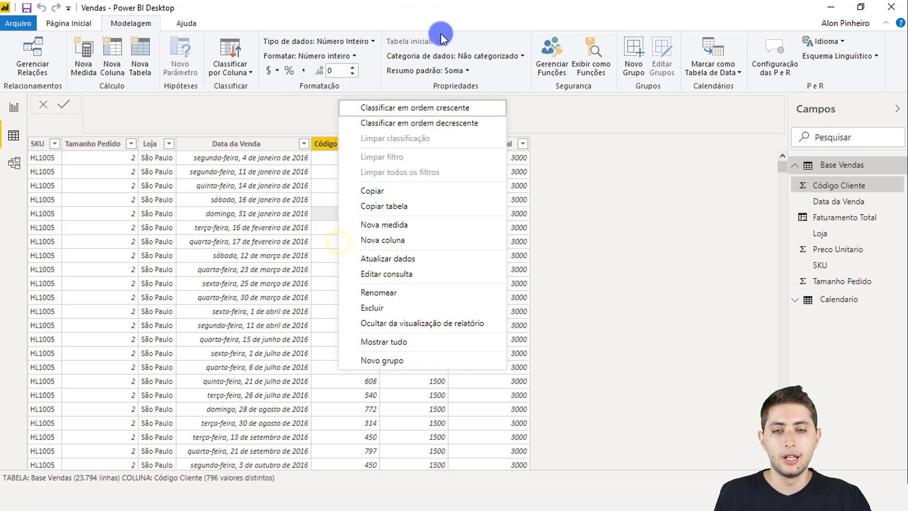
pyautogui.click(416, 225)
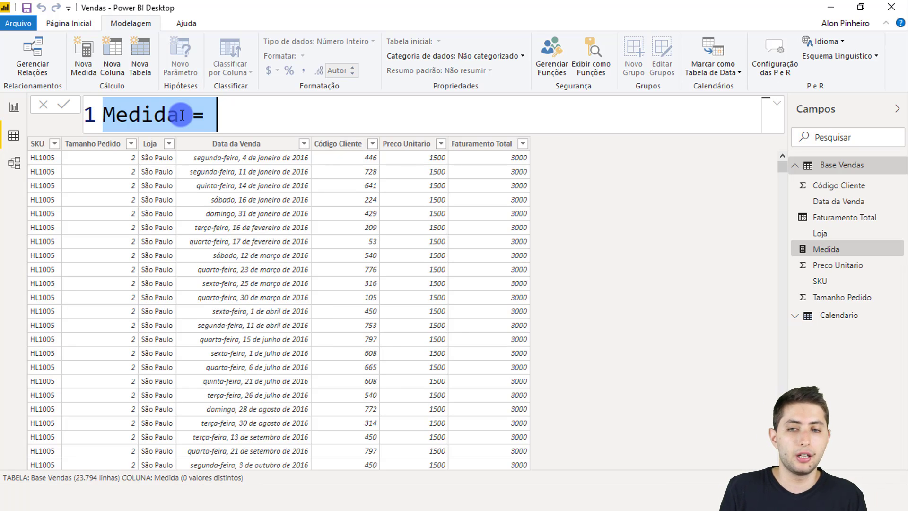
pyautogui.write('Soma de Faturado')
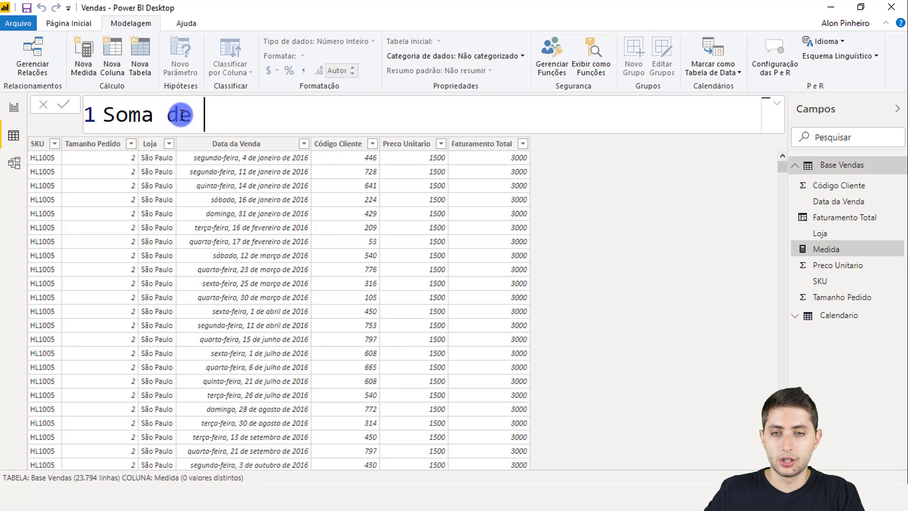
pyautogui.press('BackSpace')
pyautogui.press('BackSpace')
pyautogui.write('mento =')
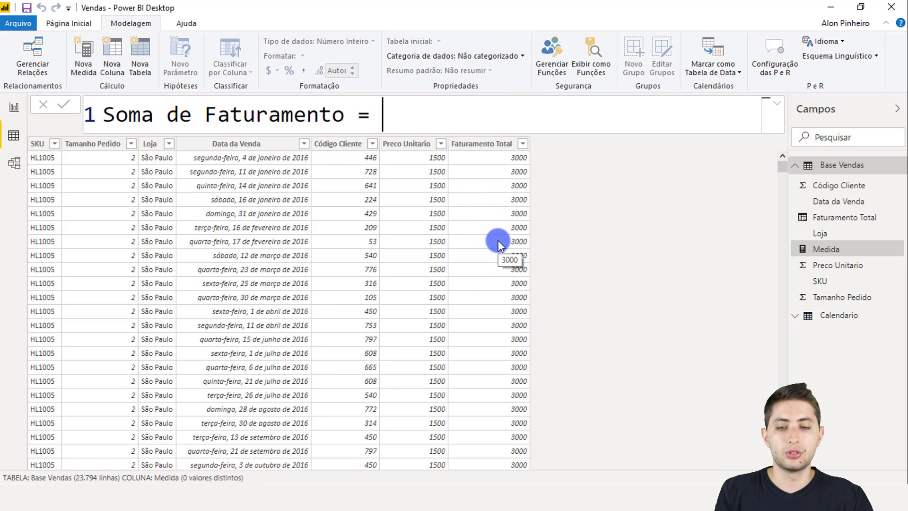
pyautogui.write('sum')
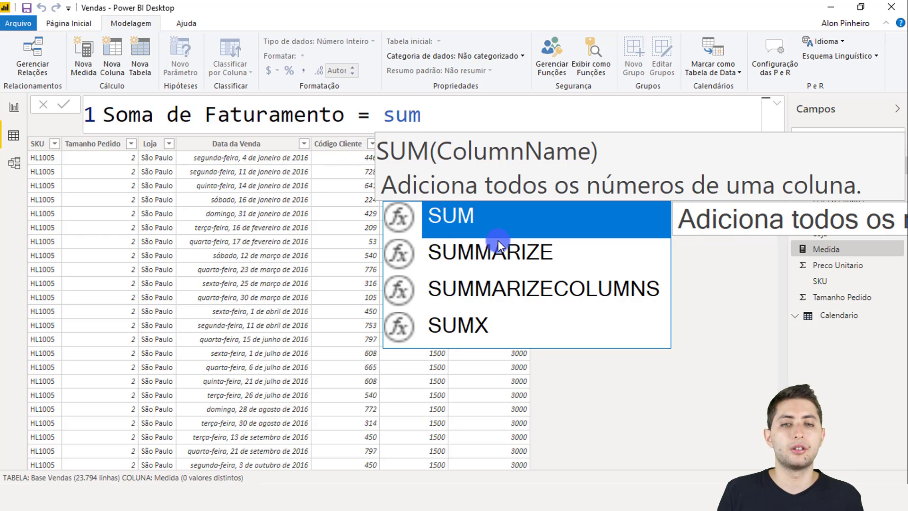
pyautogui.write('(')
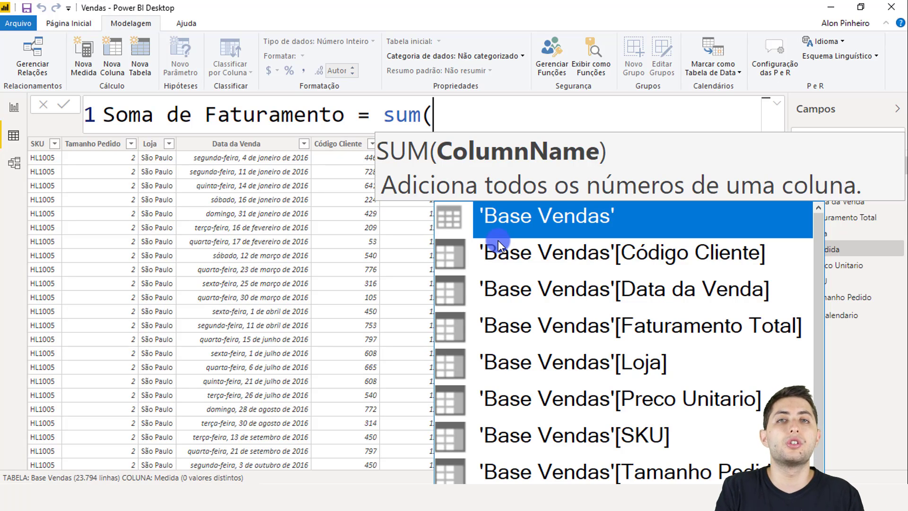
pyautogui.write('fatura')
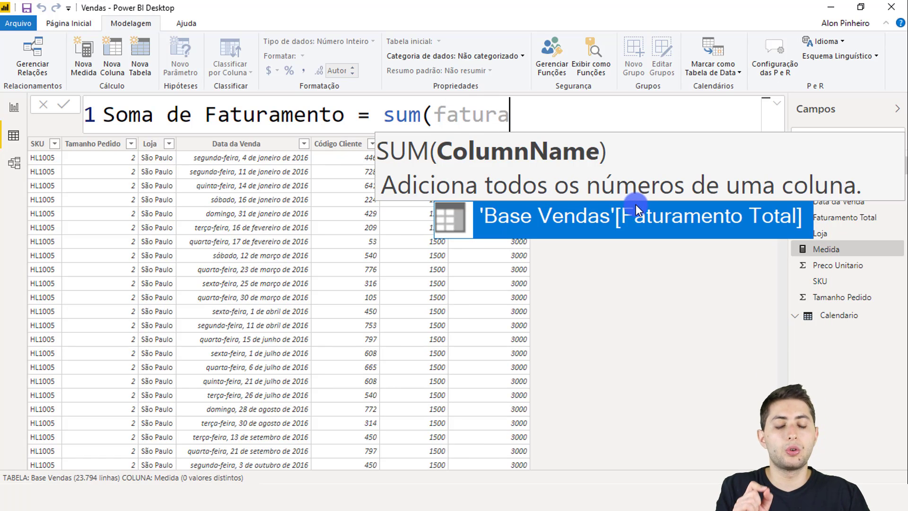
pyautogui.click(631, 222)
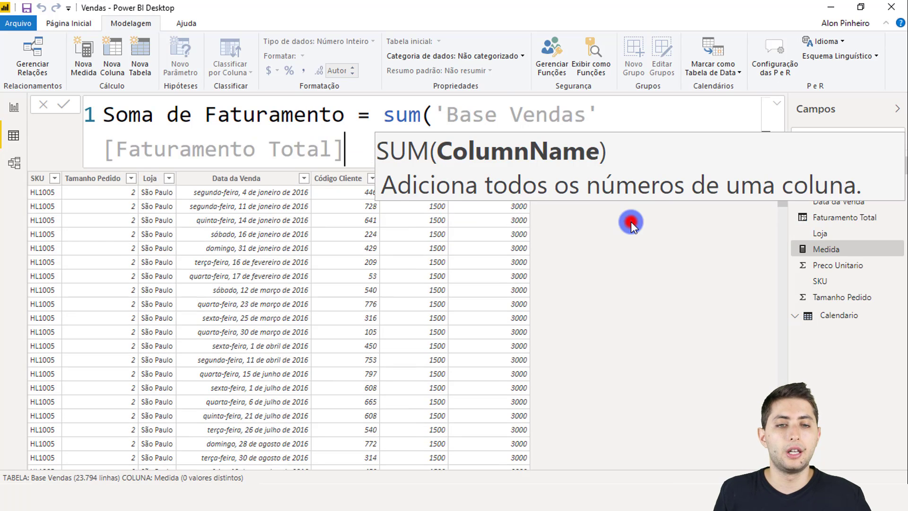
pyautogui.write(')')
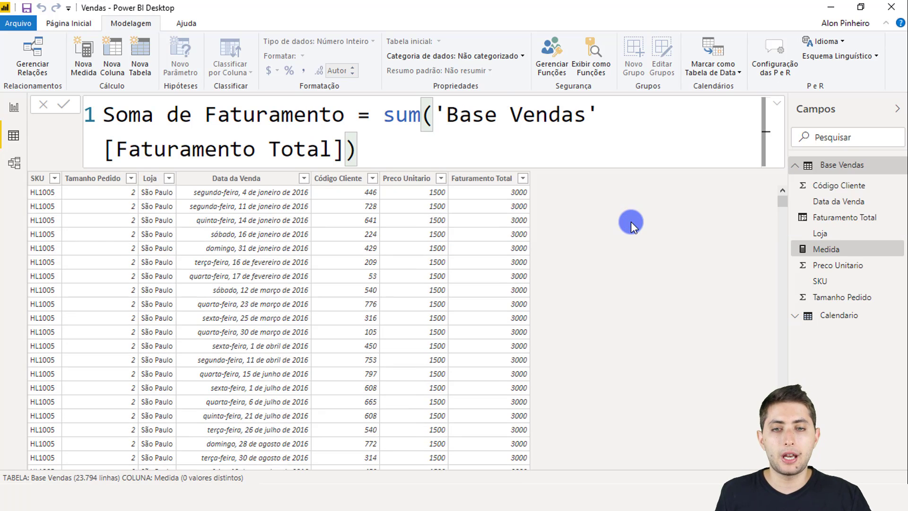
pyautogui.press('Return')
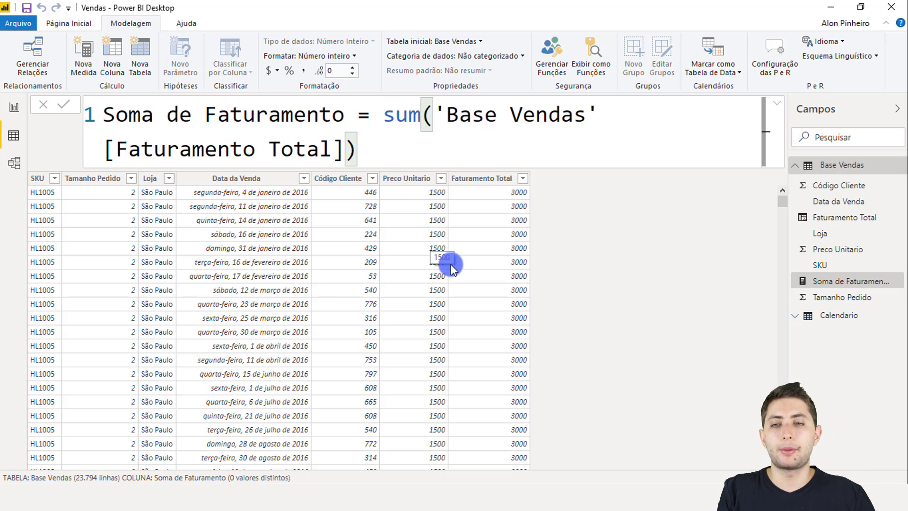
# Insert an empty table visual on the report page Página 1 and move it slightly inward from the page's upper-left corner
pyautogui.click(14, 107)
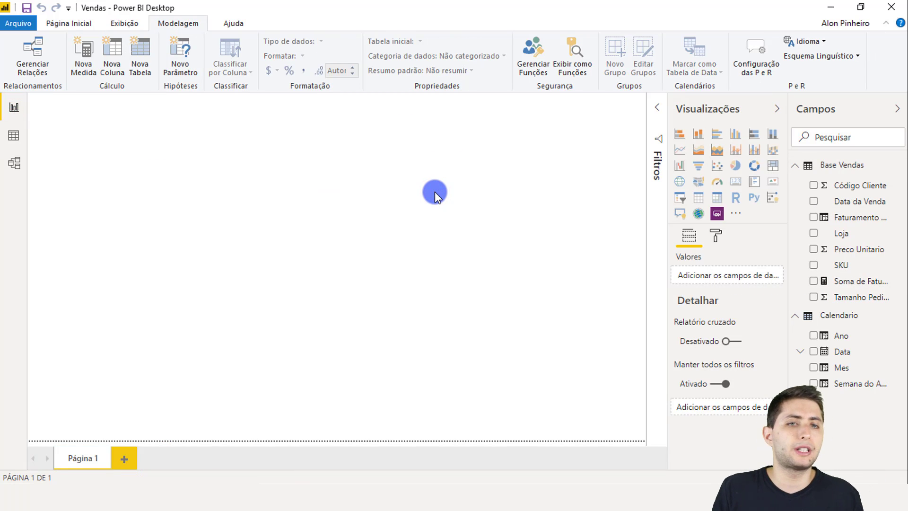
pyautogui.click(850, 284)
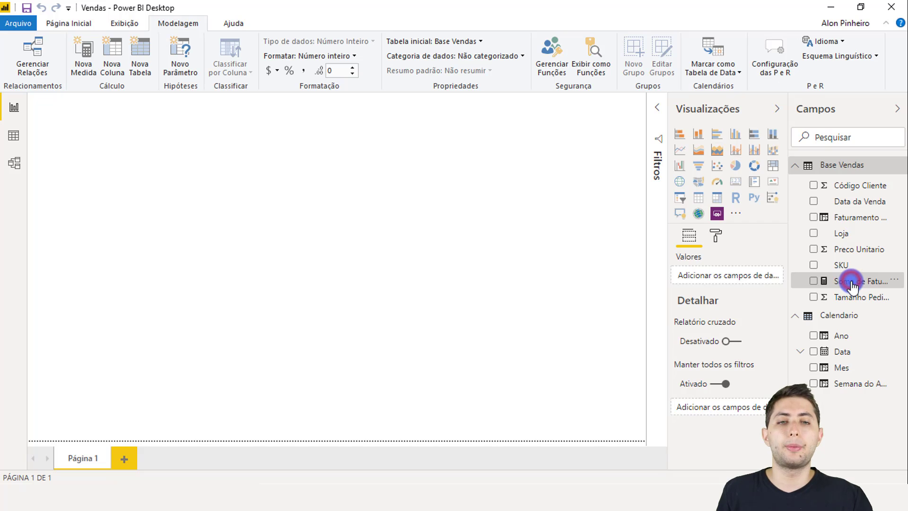
pyautogui.moveTo(851, 284); pyautogui.dragTo(598, 264)
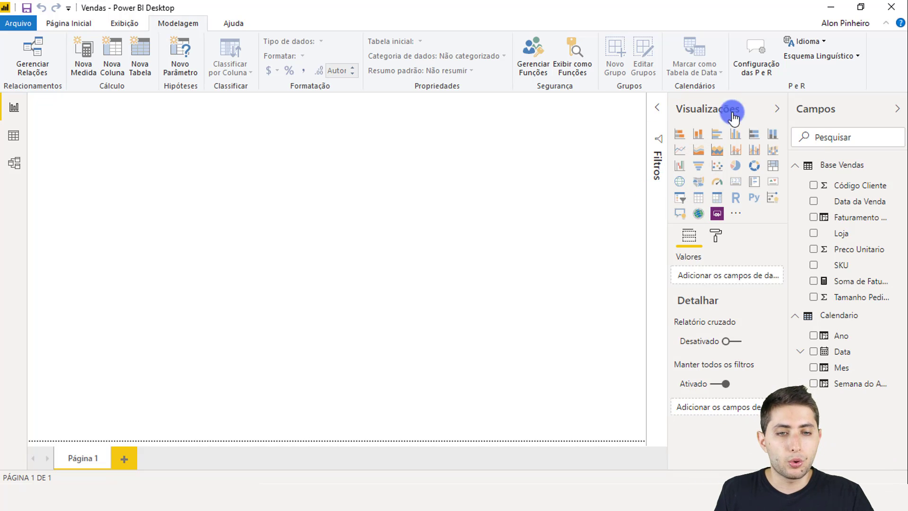
pyautogui.click(698, 203)
pyautogui.moveTo(158, 187); pyautogui.dragTo(247, 232)
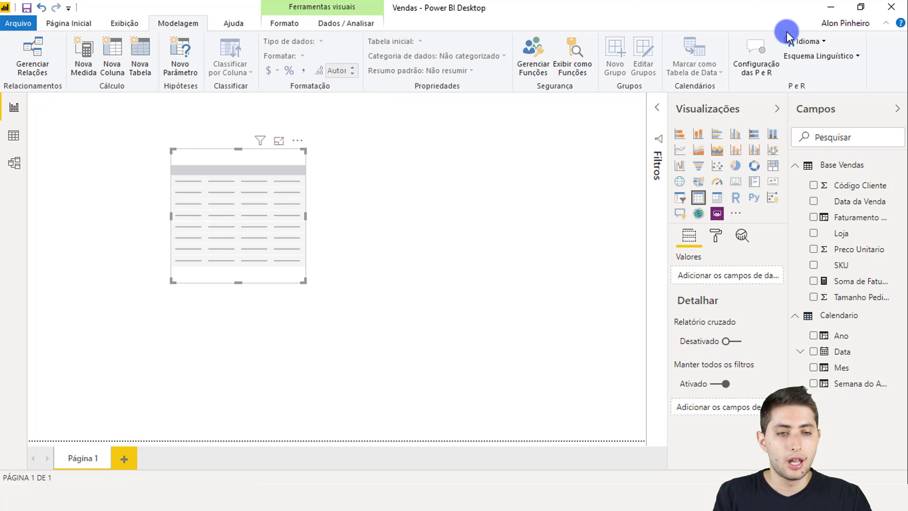
# Add the Soma de Faturamento measure to the table visual's values
pyautogui.click(841, 281)
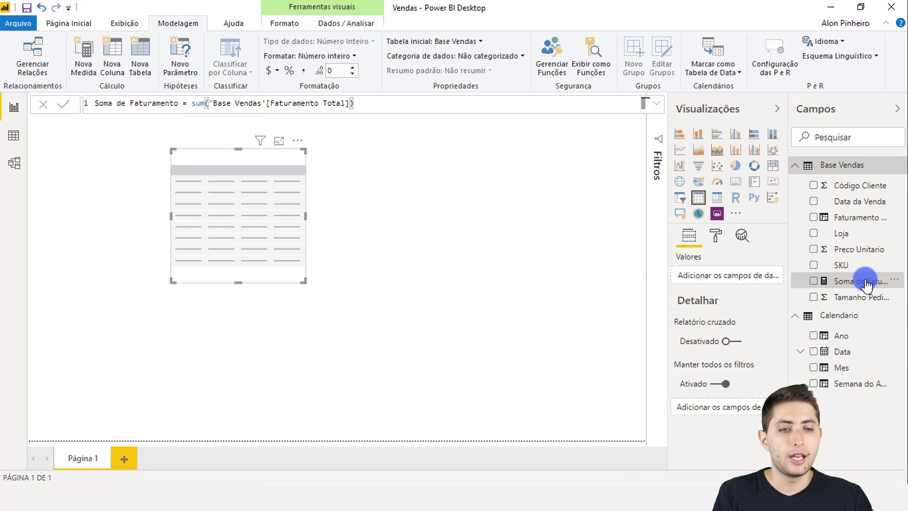
pyautogui.moveTo(866, 284); pyautogui.dragTo(751, 279)
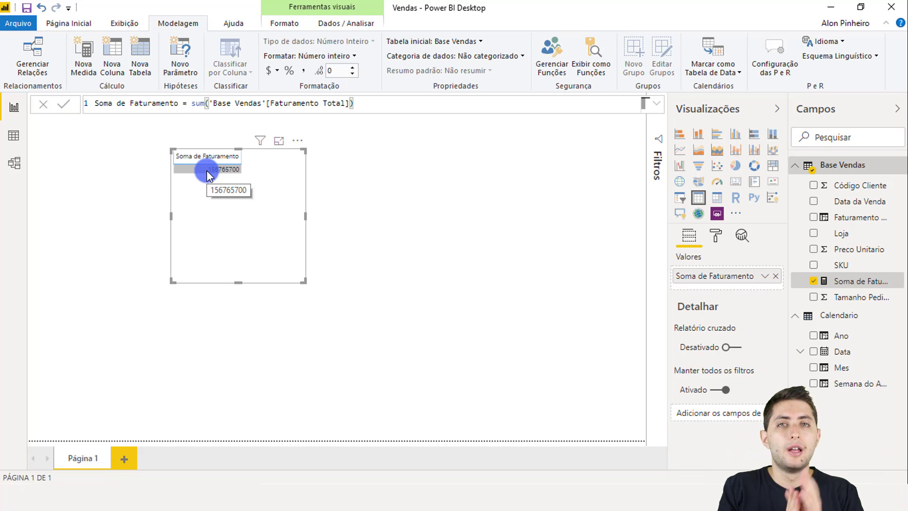
pyautogui.click(225, 196)
pyautogui.click(236, 223)
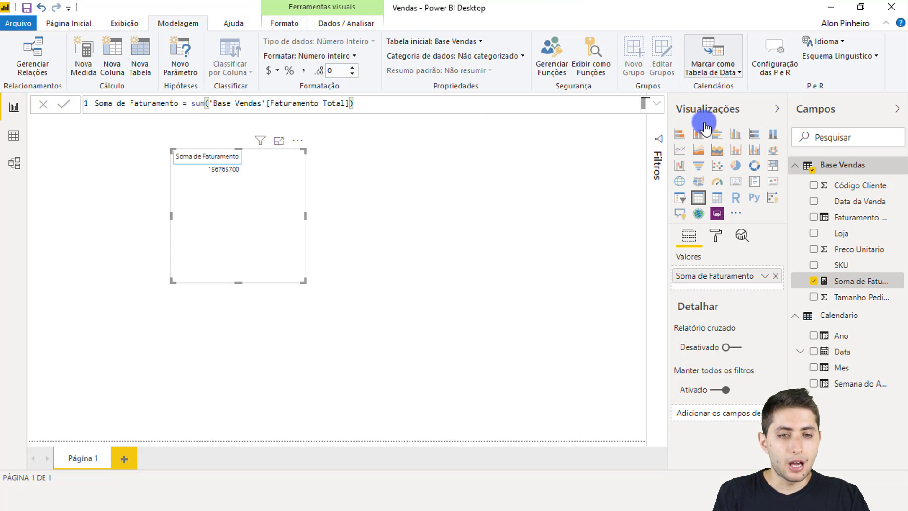
# Set the table visual's grid text size to 18 pt and enlarge the visual on the page
pyautogui.click(716, 236)
pyautogui.click(700, 260)
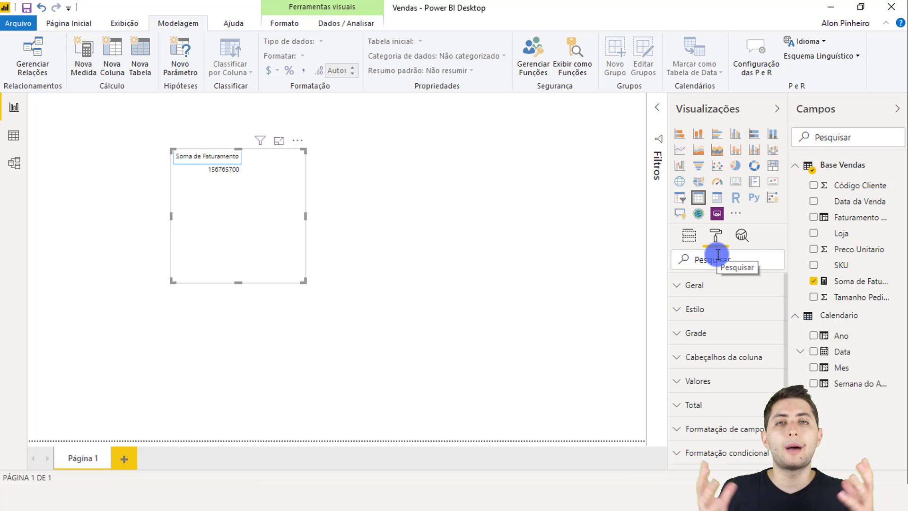
pyautogui.write('taman')
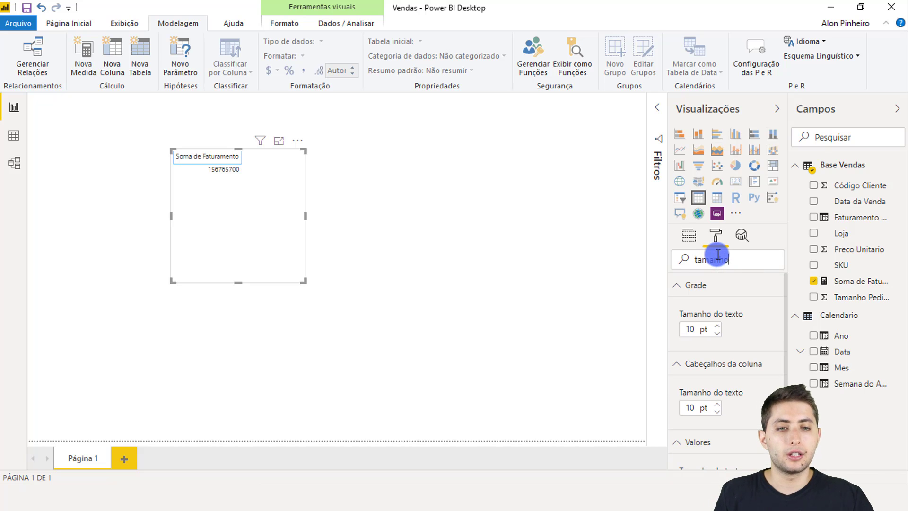
pyautogui.write('ho')
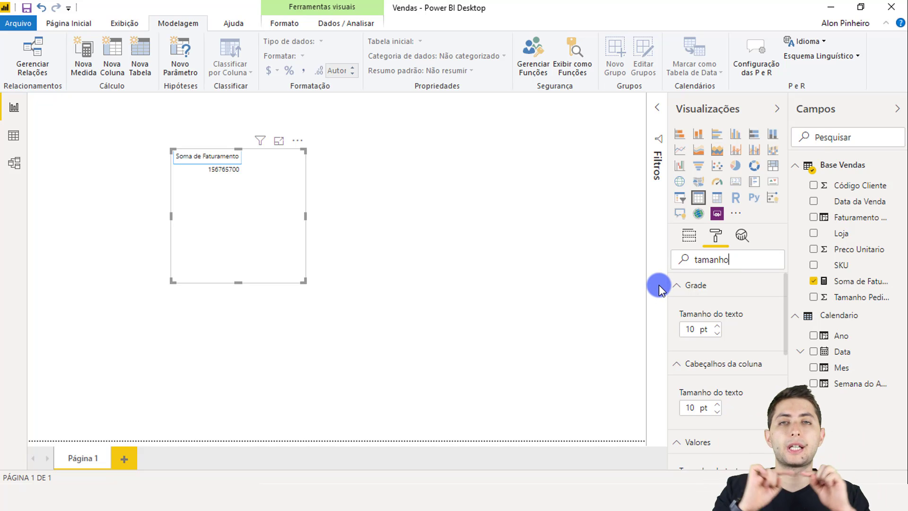
pyautogui.click(718, 326)
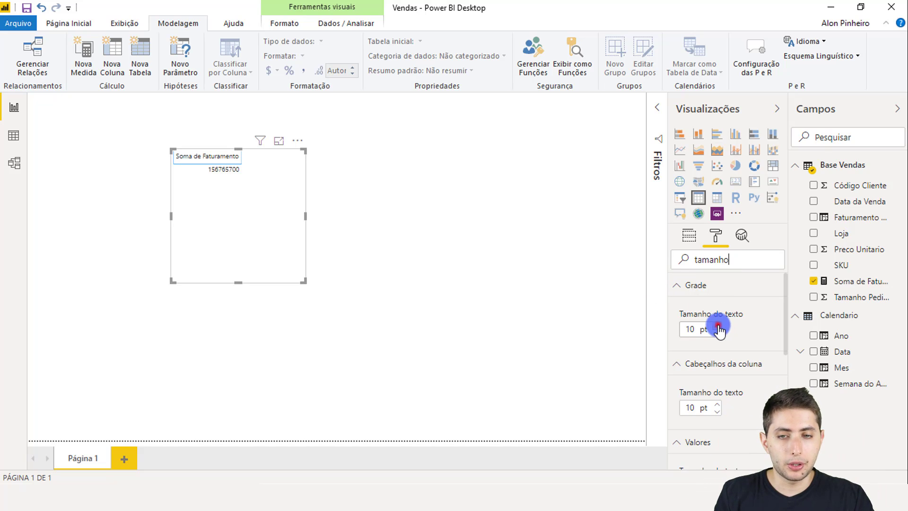
pyautogui.click(717, 326)
pyautogui.click(718, 326)
pyautogui.click(718, 326)
pyautogui.click(717, 326)
pyautogui.click(717, 326)
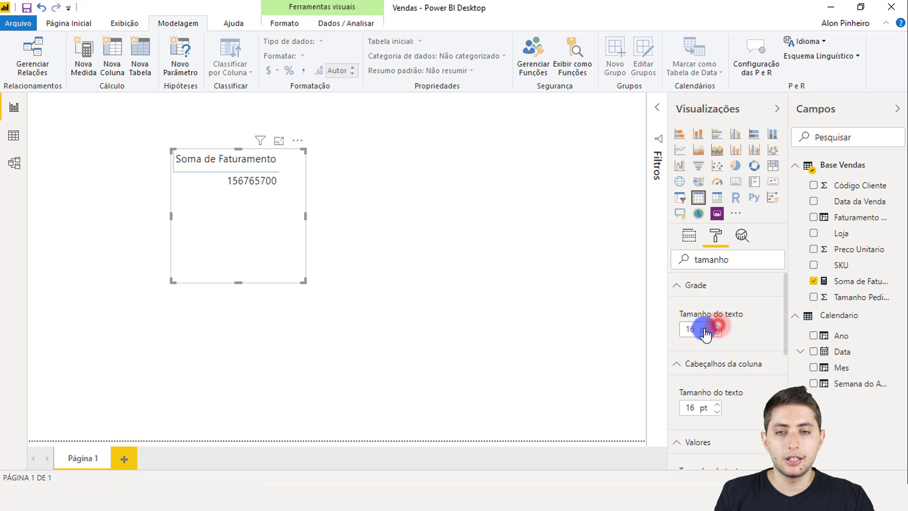
pyautogui.click(718, 325)
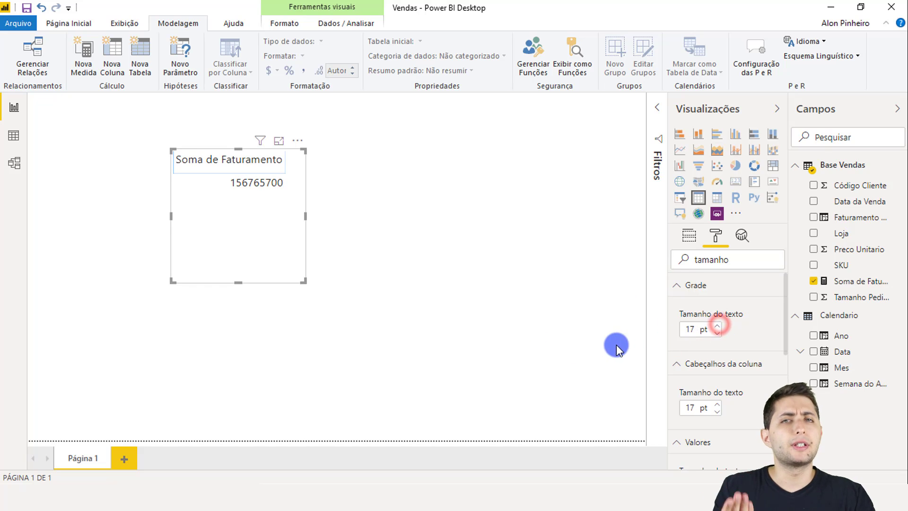
pyautogui.moveTo(303, 281); pyautogui.dragTo(397, 338)
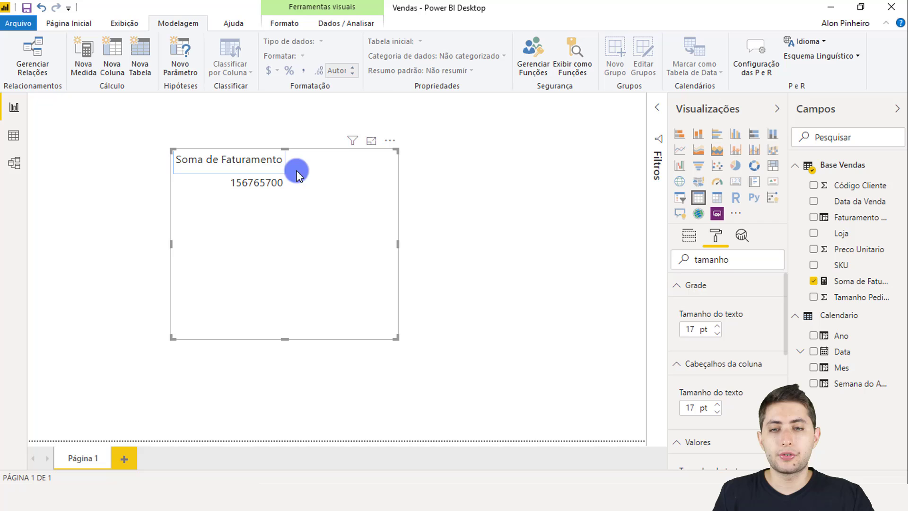
pyautogui.click(718, 326)
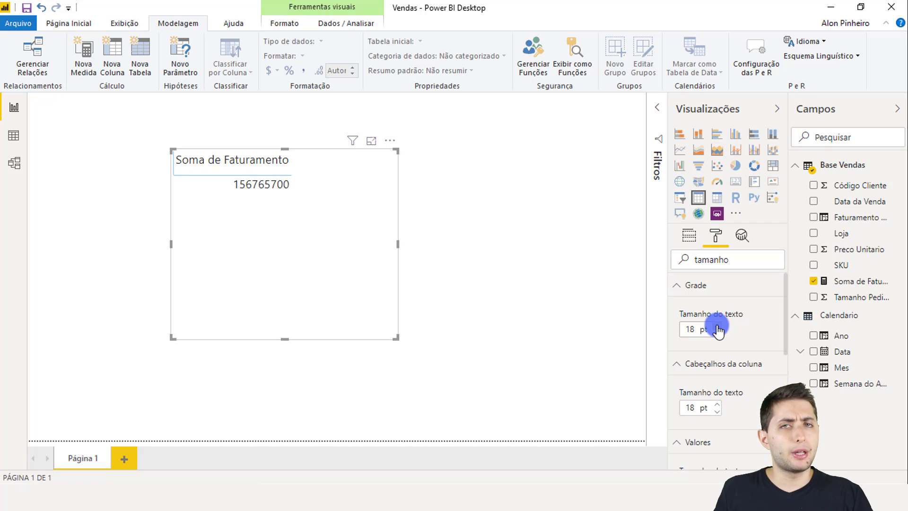
pyautogui.moveTo(718, 330); pyautogui.dragTo(689, 337)
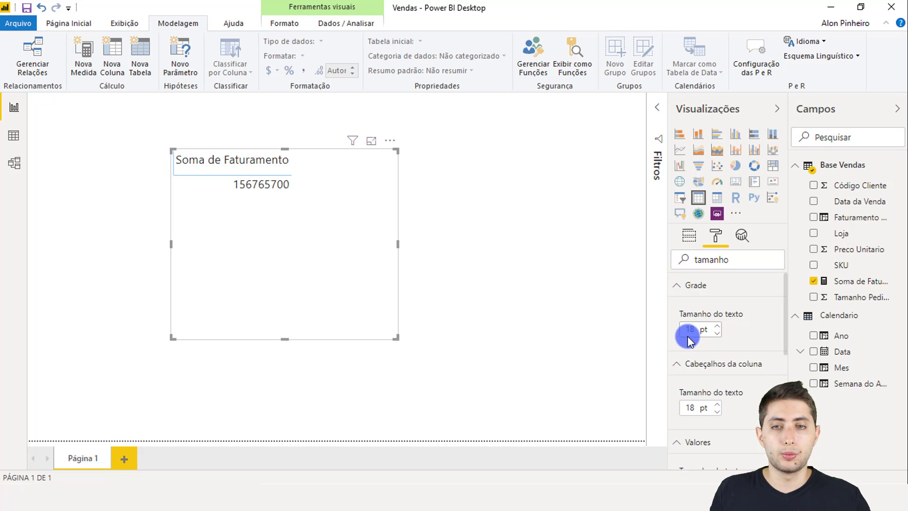
# Format the Soma de Faturamento measure as general currency (Moeda geral)
pyautogui.click(859, 279)
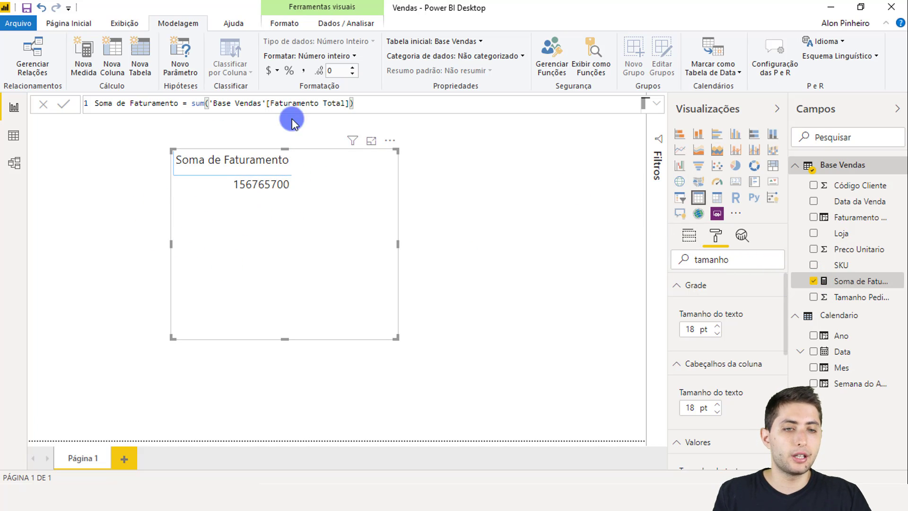
pyautogui.click(856, 287)
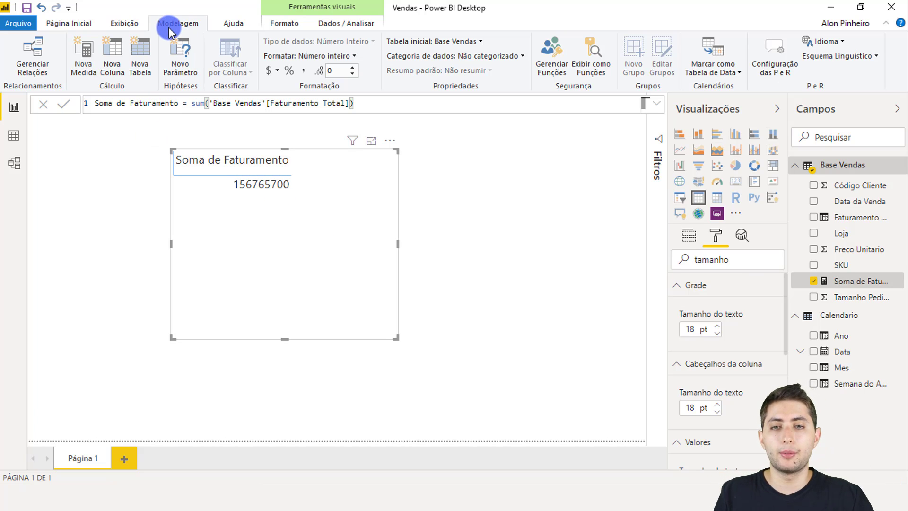
pyautogui.click(272, 71)
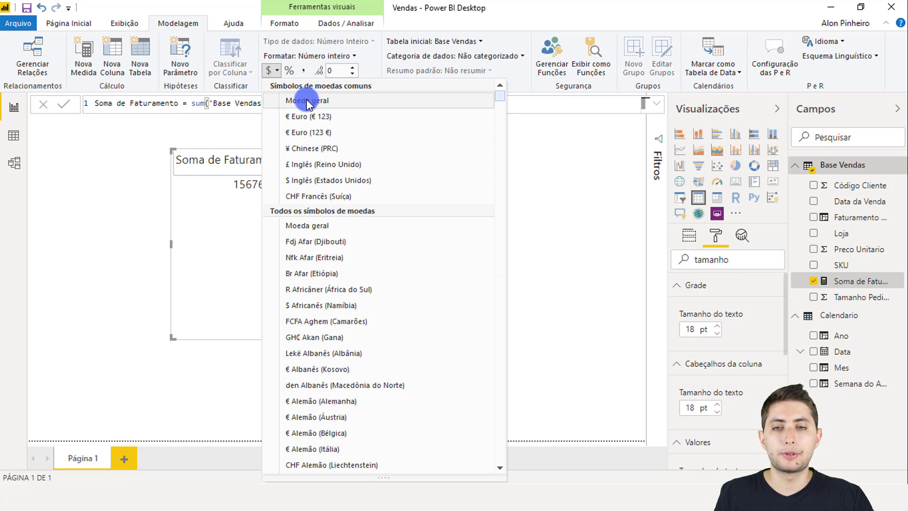
pyautogui.click(308, 101)
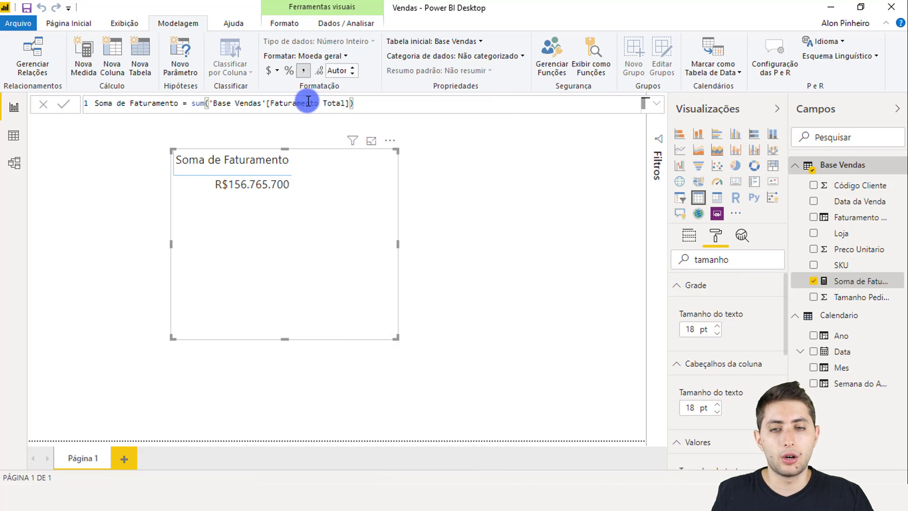
# Remove Soma de Faturamento from the table visual's values
pyautogui.click(448, 159)
pyautogui.click(340, 188)
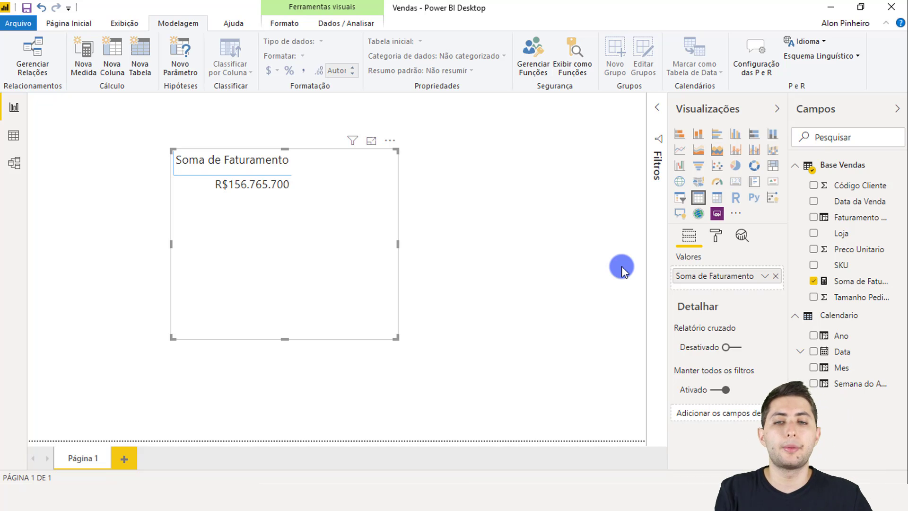
pyautogui.click(688, 239)
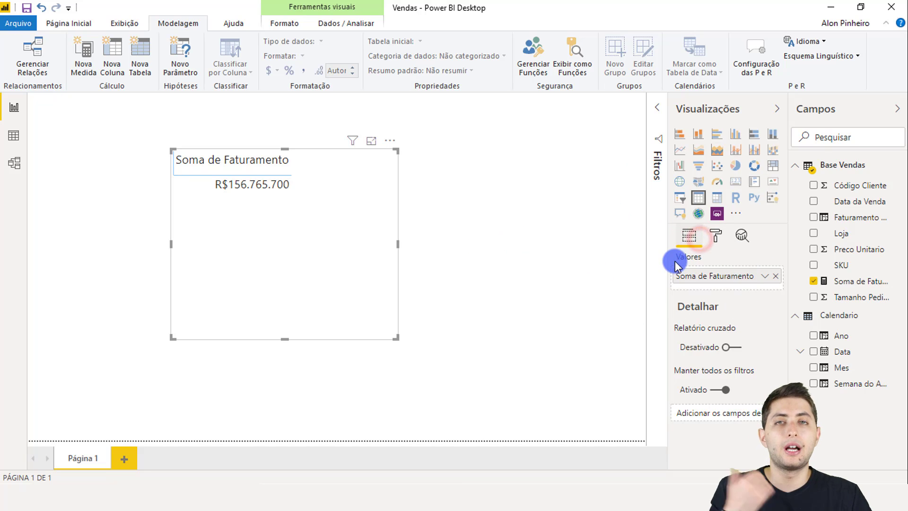
pyautogui.click(776, 276)
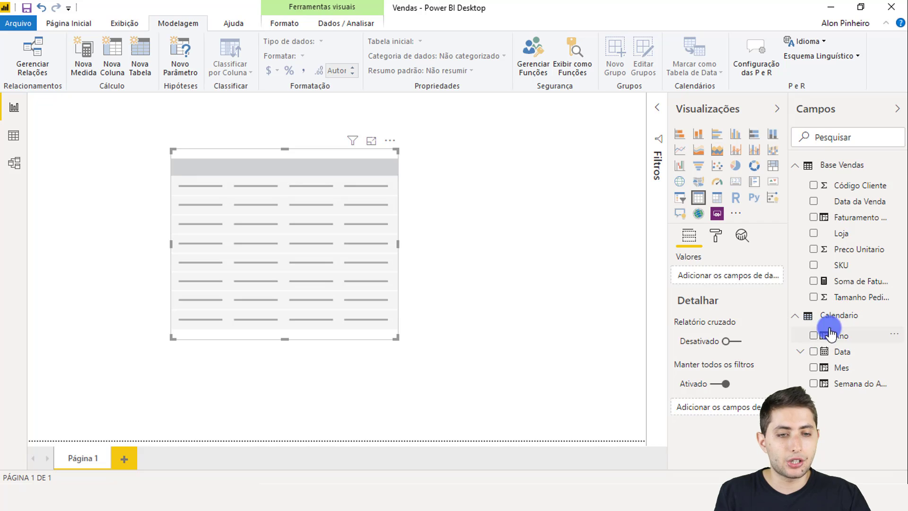
# Add Ano from Calendario to the table visual's values and set it to Não resumir
pyautogui.click(860, 338)
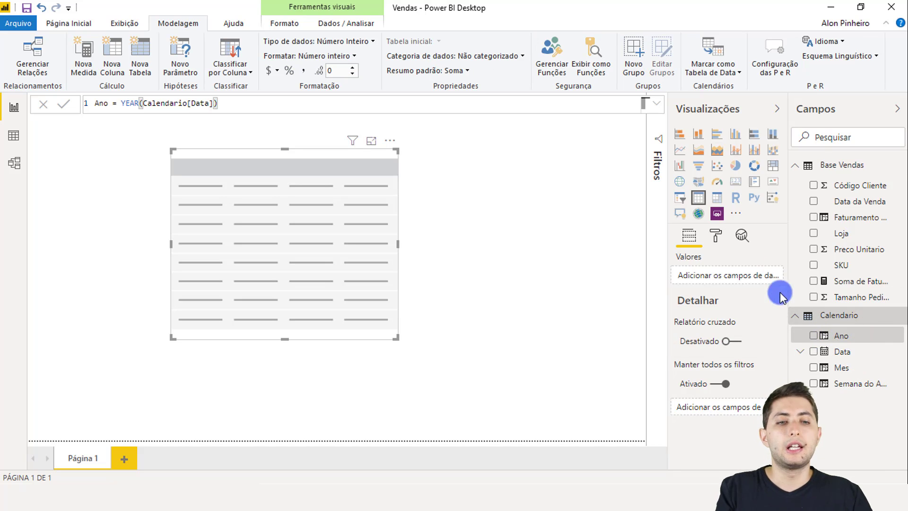
pyautogui.click(838, 333)
pyautogui.moveTo(855, 339); pyautogui.dragTo(731, 280)
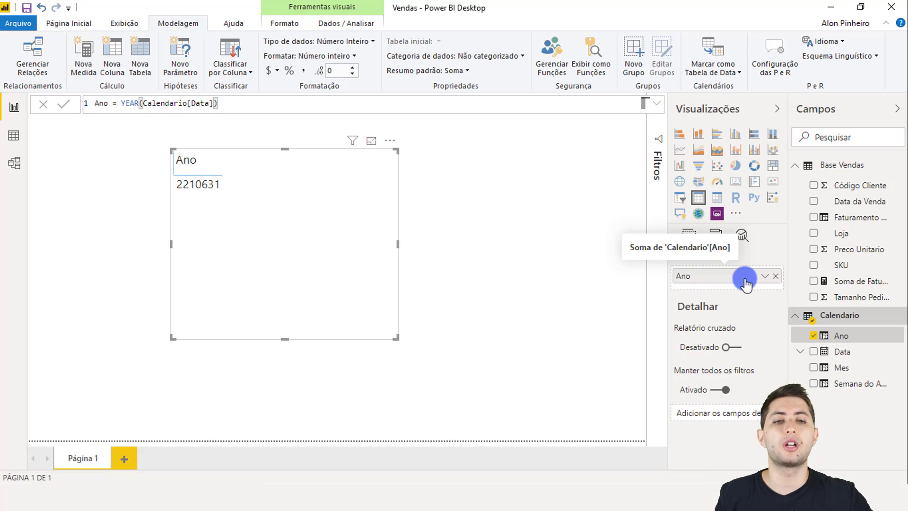
pyautogui.click(764, 275)
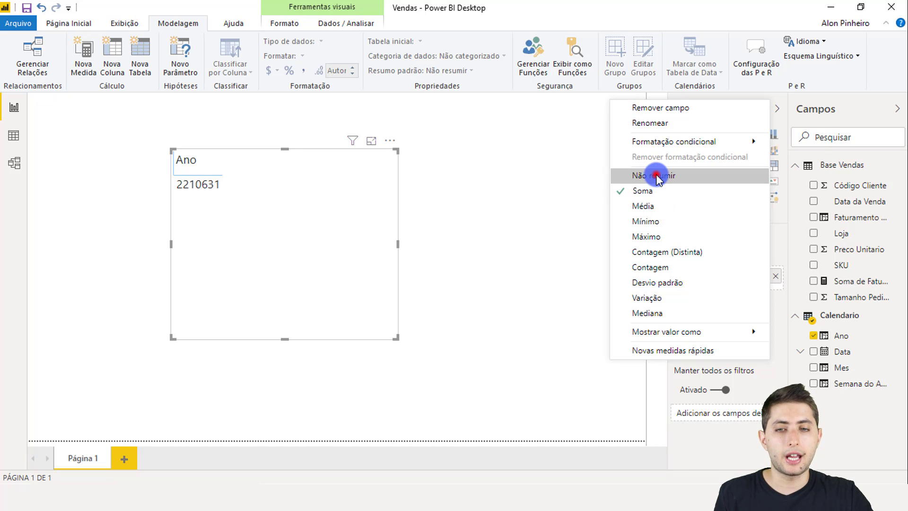
pyautogui.click(644, 176)
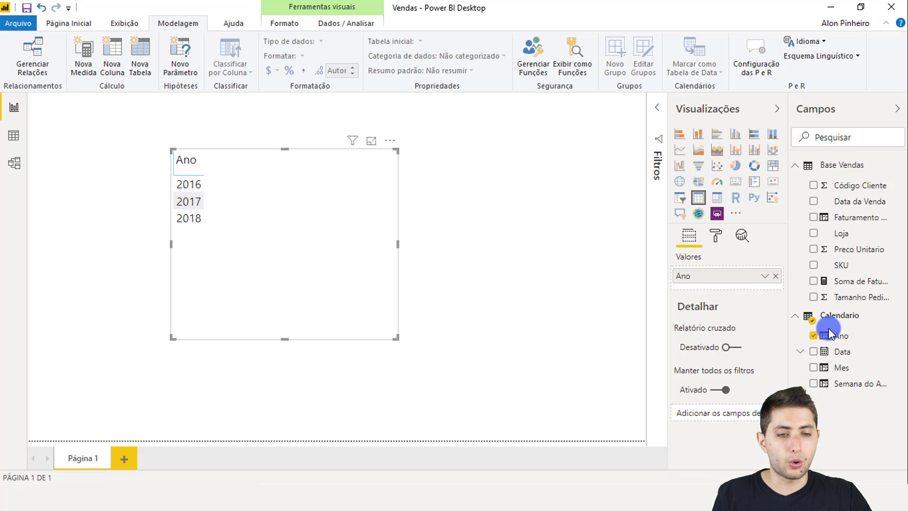
# Add Mes from Calendario below Ano in the table visual's values and set it to Não resumir
pyautogui.click(845, 367)
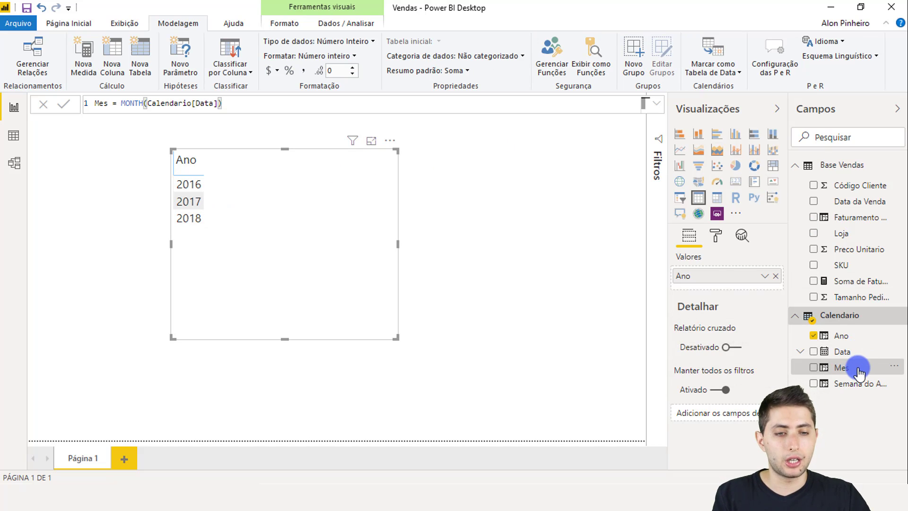
pyautogui.moveTo(858, 367); pyautogui.dragTo(754, 288)
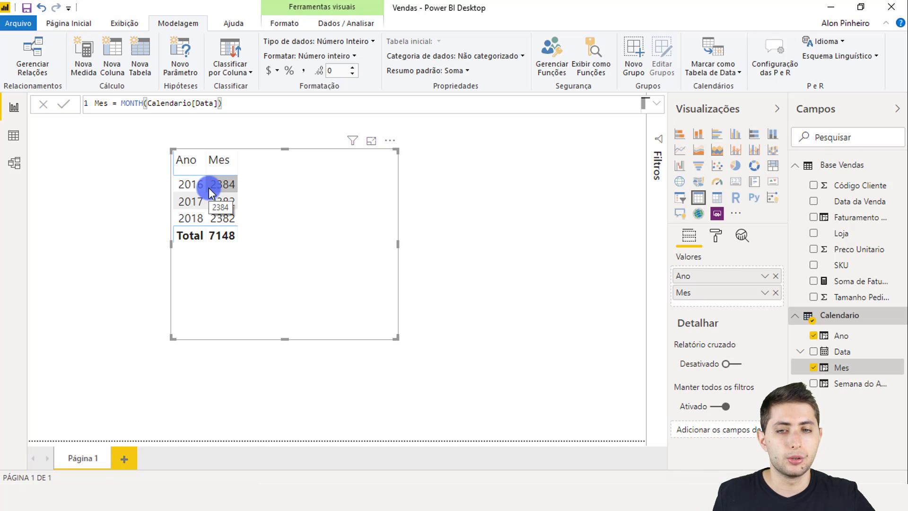
pyautogui.click(766, 293)
pyautogui.click(694, 191)
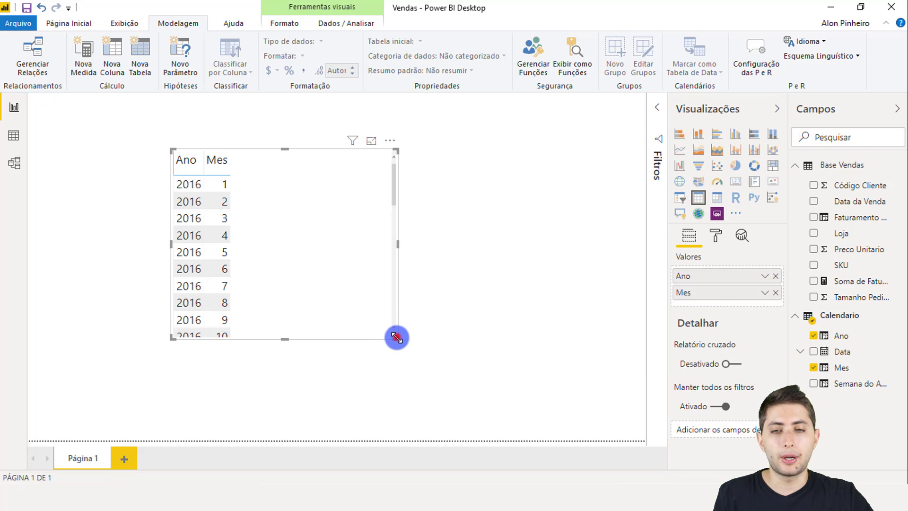
# Enlarge the Ano and Mes table to the page's lower edge, then extend its upper edge to show more rows
pyautogui.moveTo(397, 337); pyautogui.dragTo(461, 439)
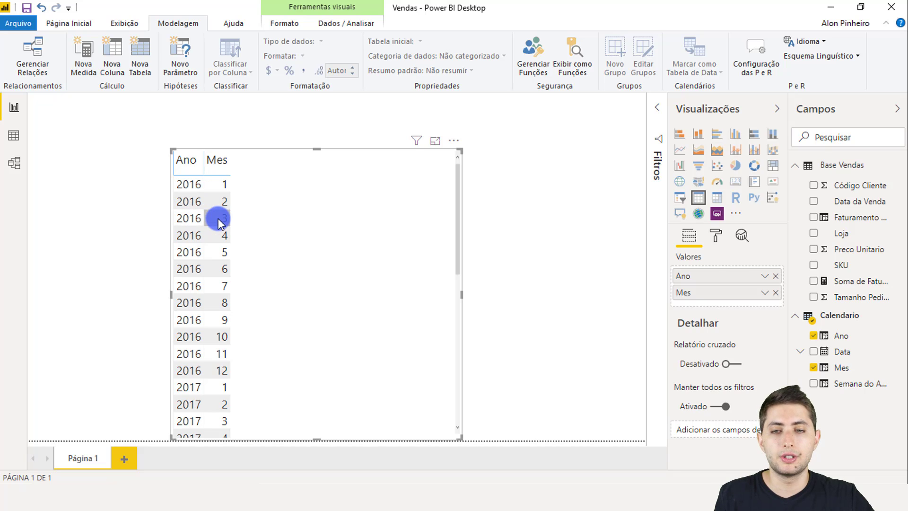
pyautogui.scroll(-6, 270, 227)
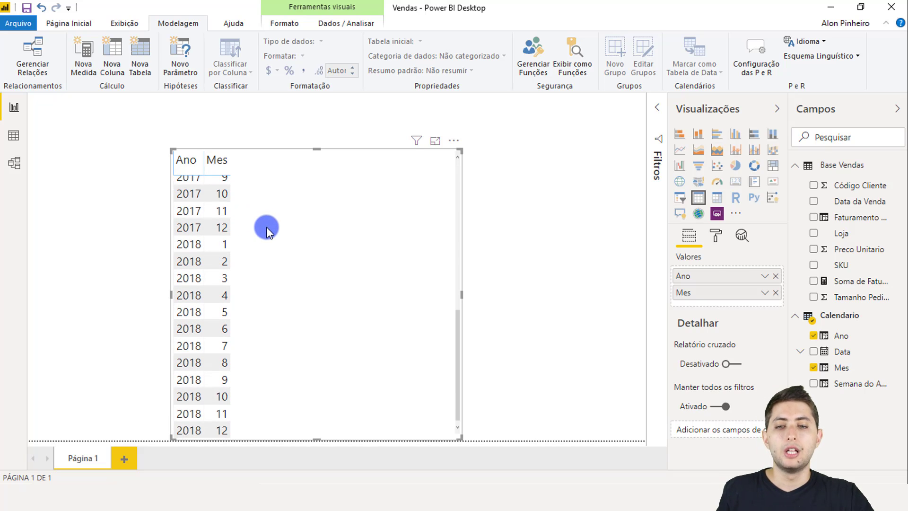
pyautogui.moveTo(314, 149); pyautogui.dragTo(317, 116)
pyautogui.scroll(6, 319, 204)
pyautogui.scroll(1, 320, 205)
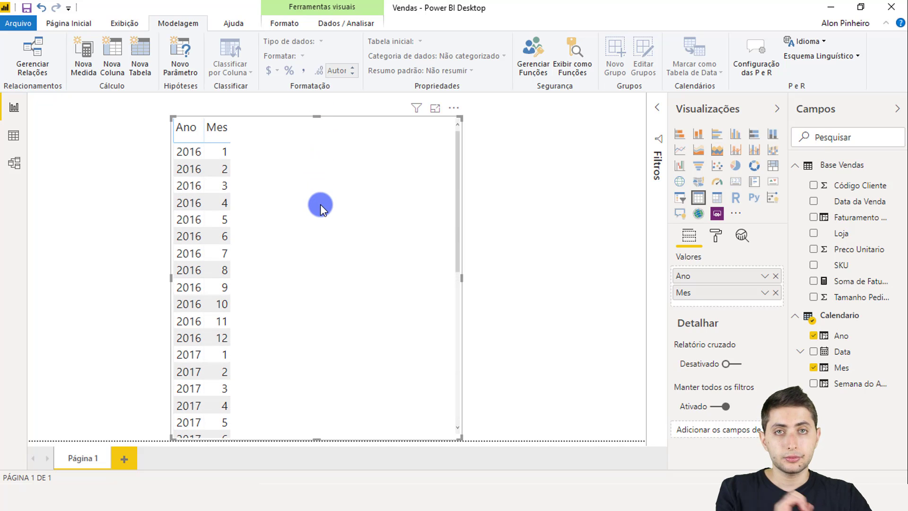
pyautogui.click(485, 170)
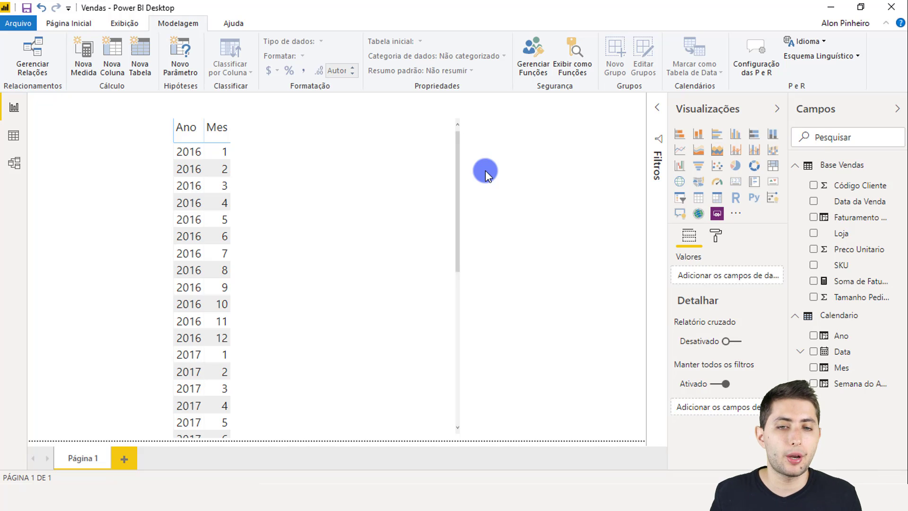
pyautogui.click(313, 228)
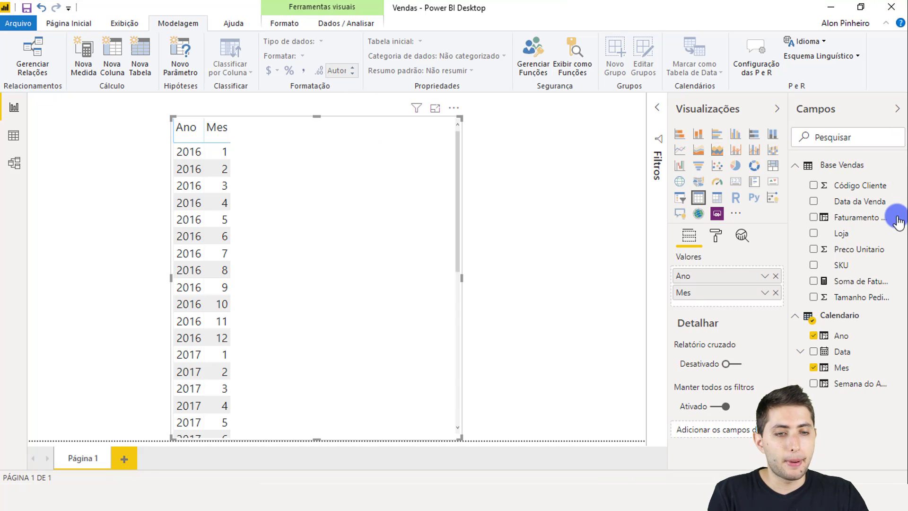
# Add Soma de Faturamento below Mes in the table visual's values and look through the monthly rows
pyautogui.click(844, 281)
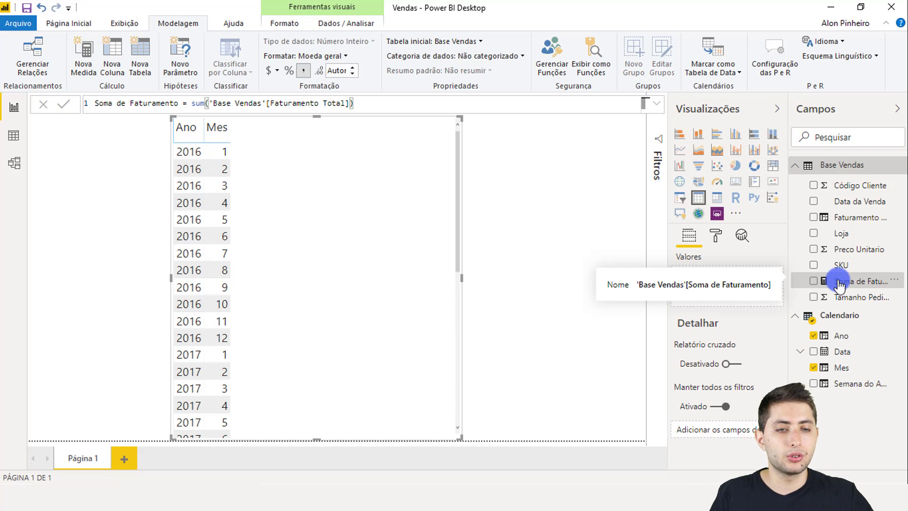
pyautogui.moveTo(857, 279); pyautogui.dragTo(740, 296)
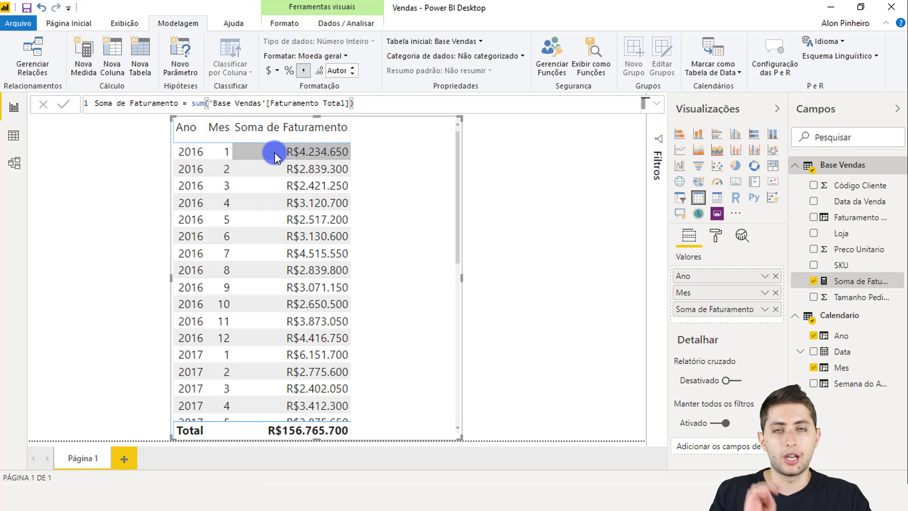
pyautogui.scroll(-4, 279, 163)
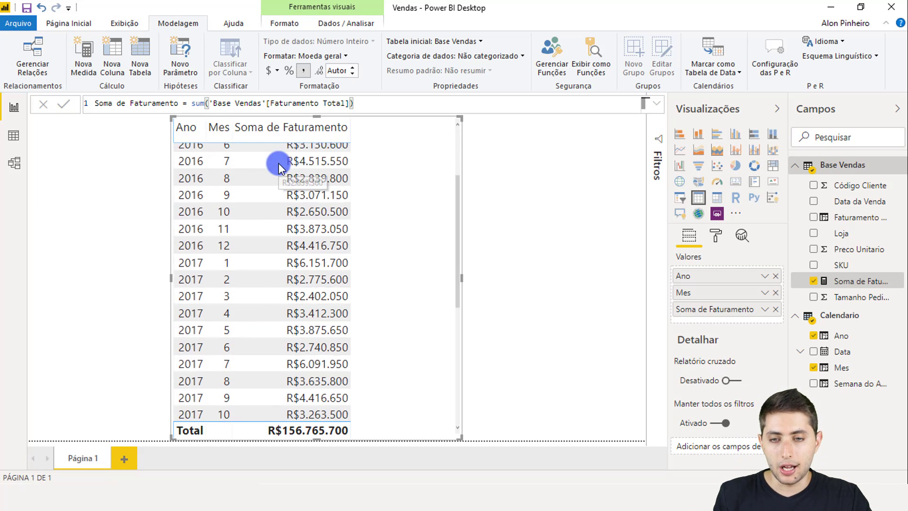
pyautogui.scroll(-2, 202, 235)
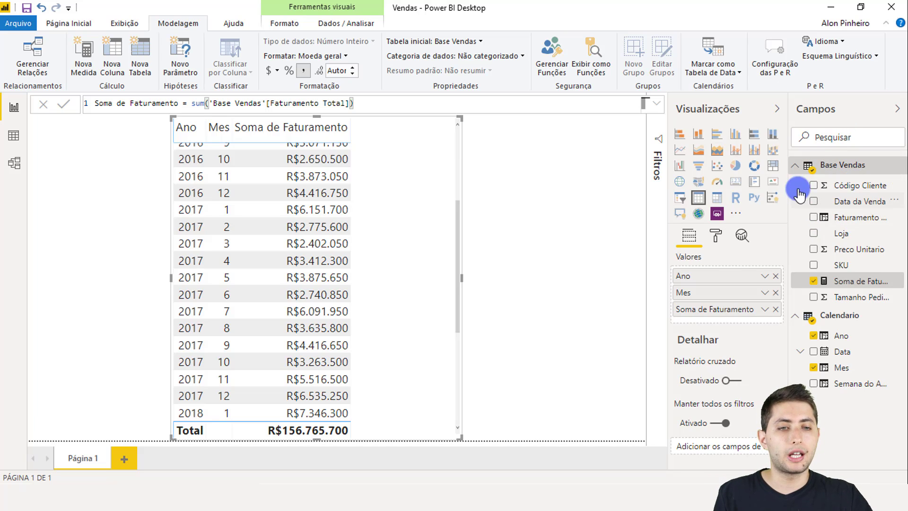
# Create a new measure in Base Vendas named Faturamento Ano Anterior, ready for its formula after the equals sign
pyautogui.rightClick(851, 210)
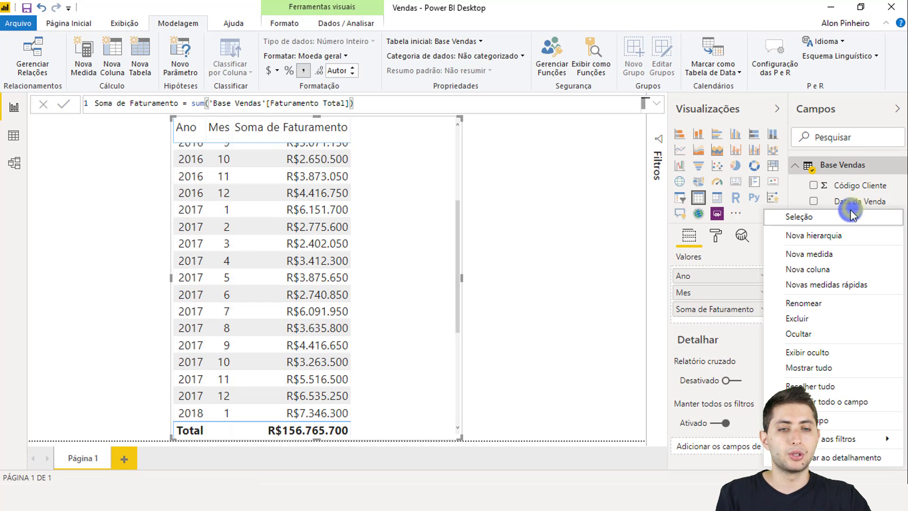
pyautogui.click(813, 252)
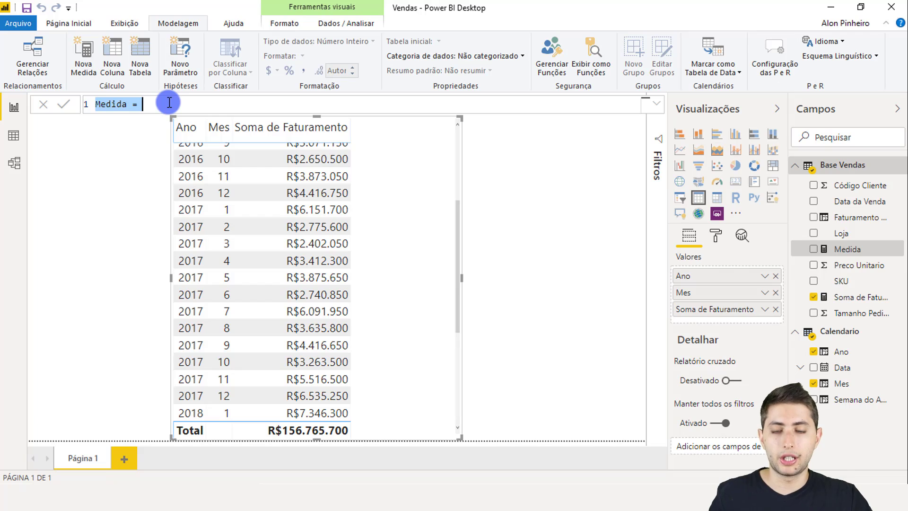
pyautogui.scroll(4, 169, 103)
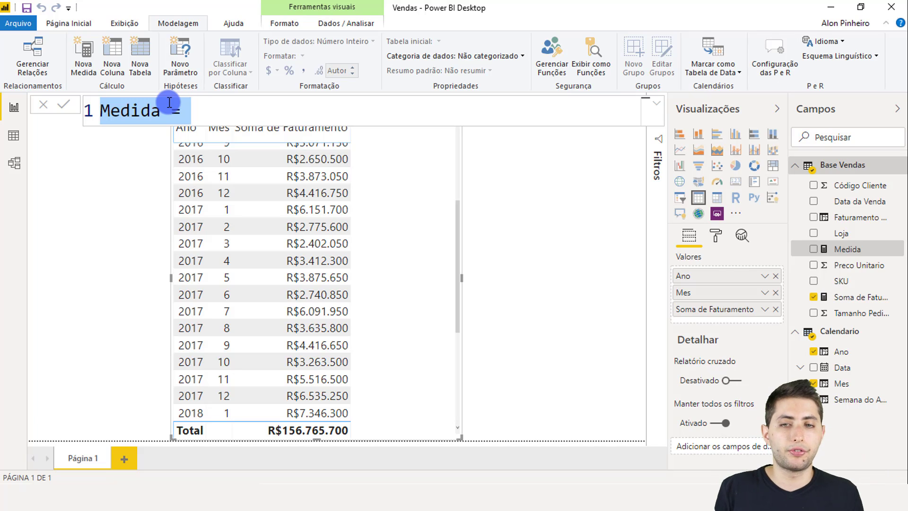
pyautogui.write('Fatura')
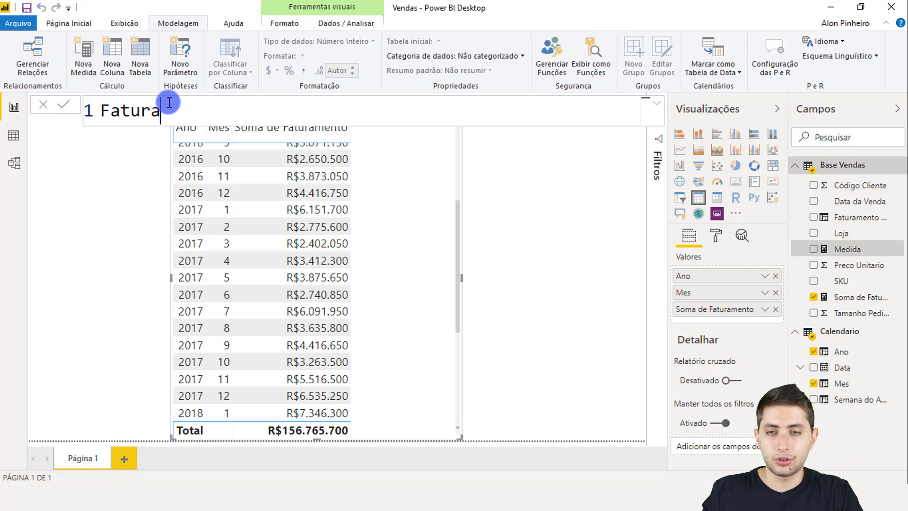
pyautogui.write('mento Ano Anteior')
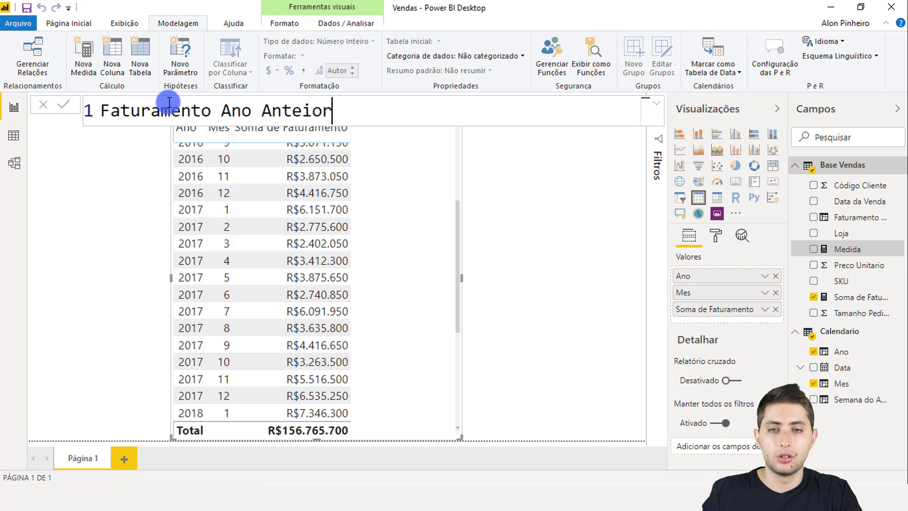
pyautogui.press('BackSpace')
pyautogui.press('BackSpace')
pyautogui.press('BackSpace')
pyautogui.write('rior')
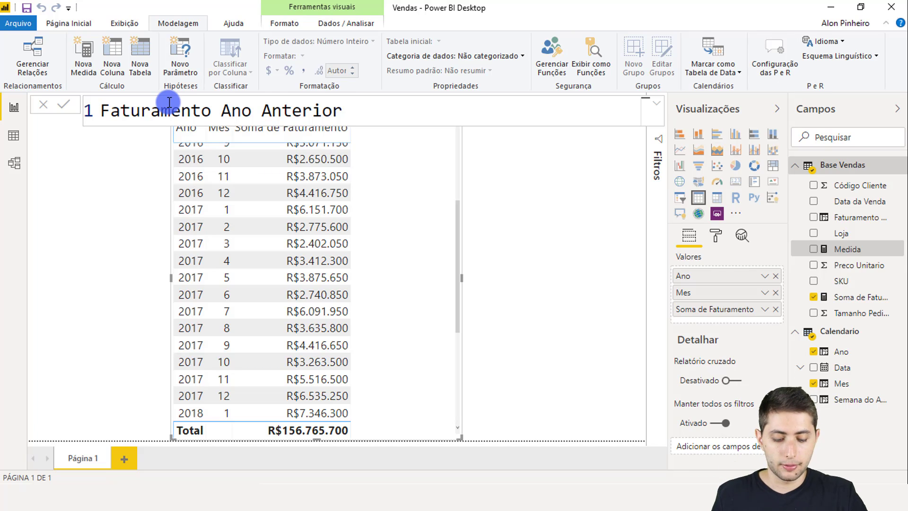
pyautogui.write(' =')
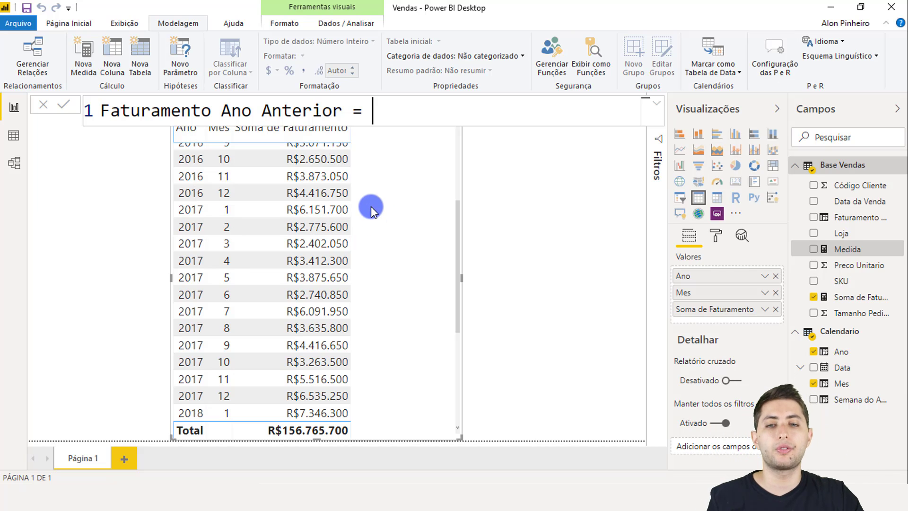
# Begin the Faturamento Ano Anterior formula with the CALCULATE function
pyautogui.scroll(-4, 371, 207)
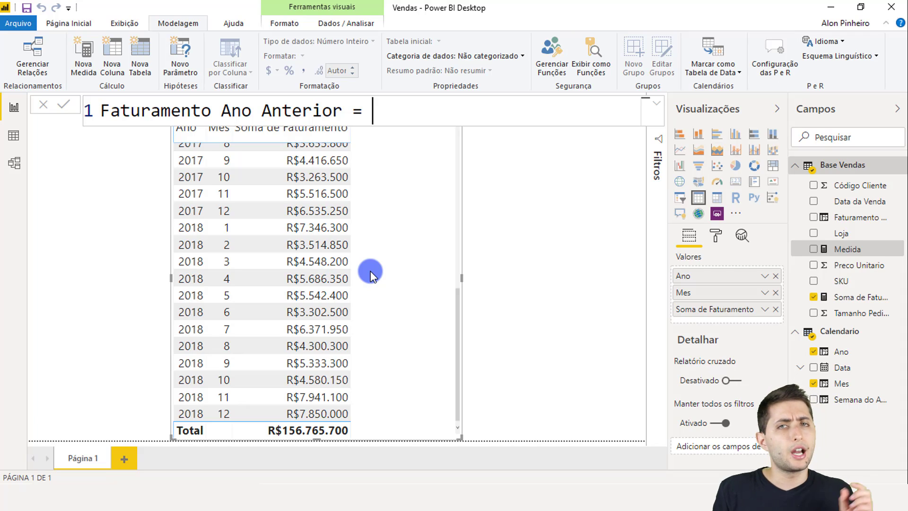
pyautogui.write('calc')
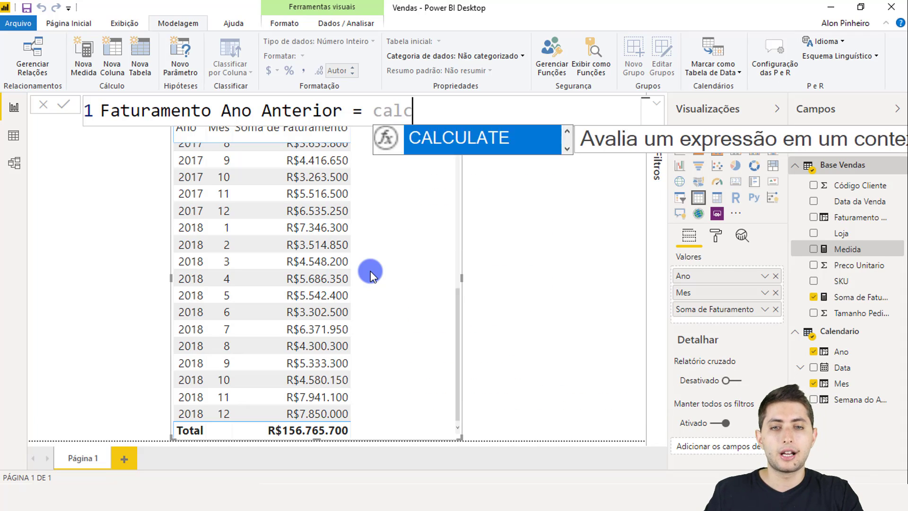
pyautogui.write('ul')
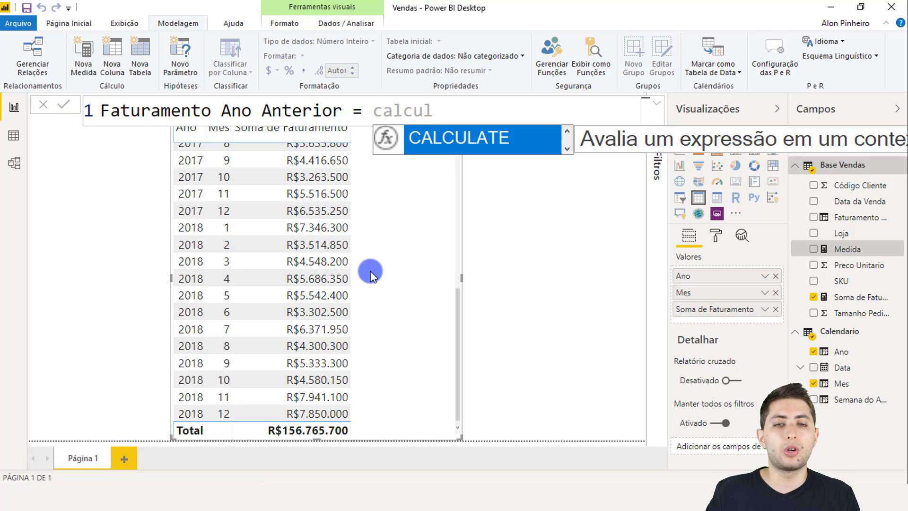
pyautogui.press('Tab')
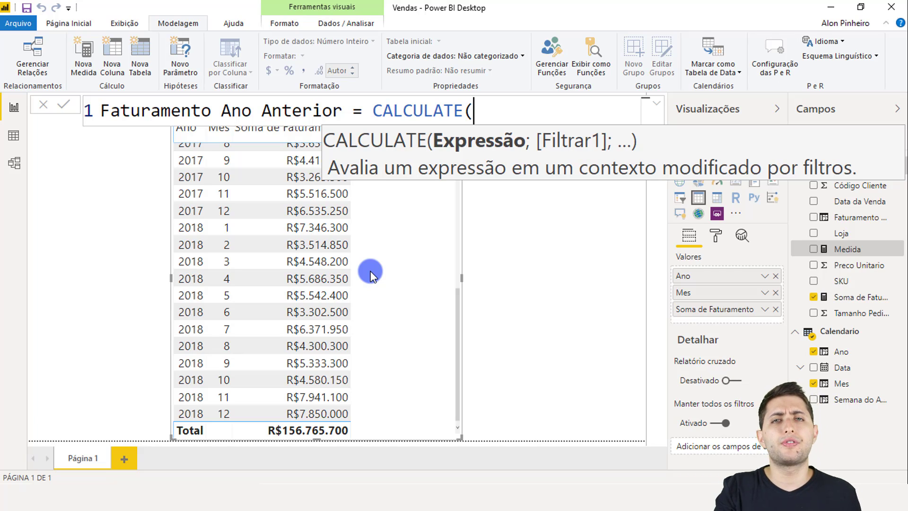
pyautogui.write('su')
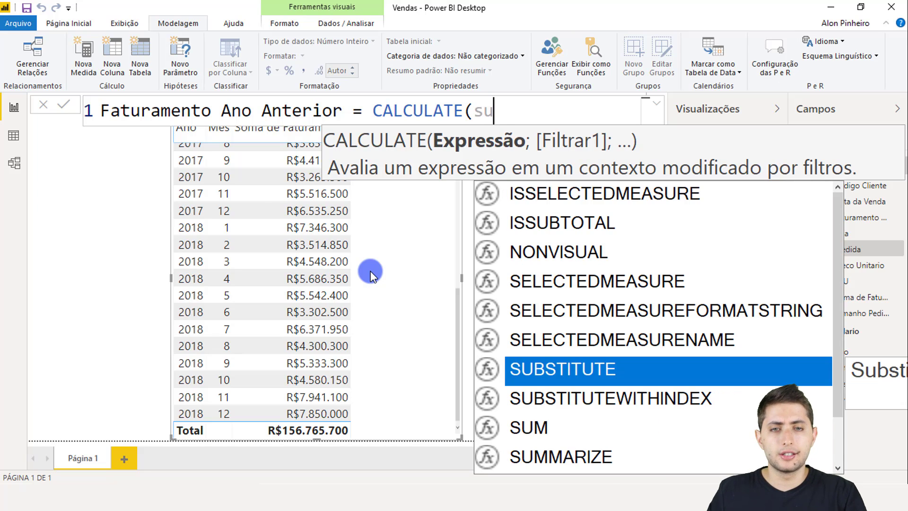
pyautogui.write('m')
pyautogui.press('Tab')
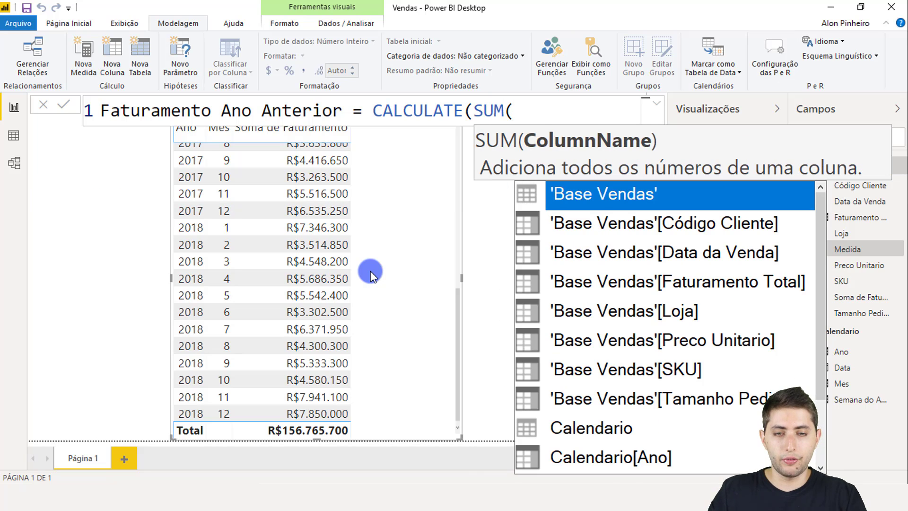
pyautogui.write('fat')
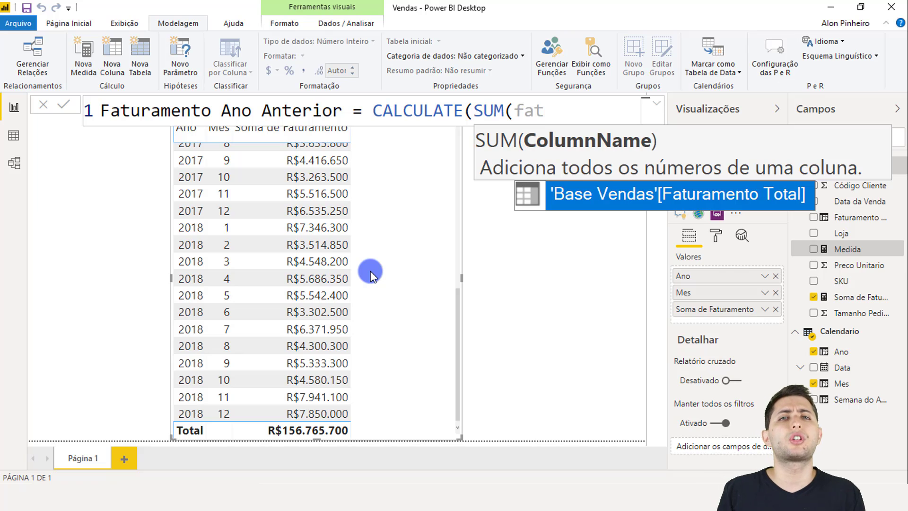
pyautogui.press('BackSpace')
pyautogui.press('BackSpace')
pyautogui.press('BackSpace')
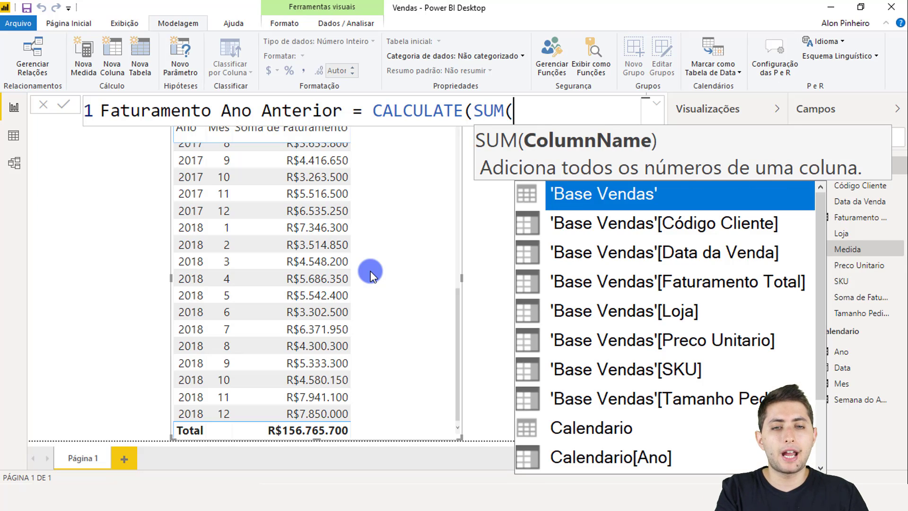
pyautogui.press('BackSpace')
pyautogui.press('BackSpace')
pyautogui.press('BackSpace')
pyautogui.press('BackSpace')
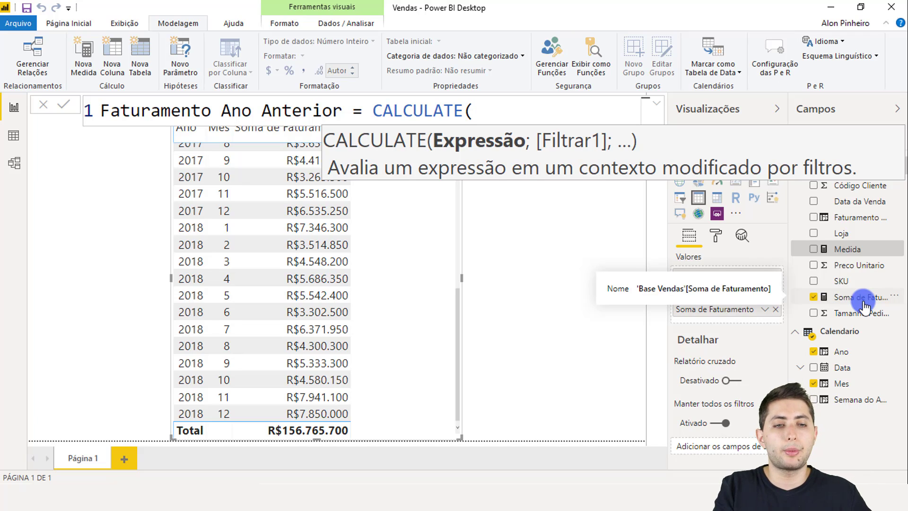
# Use the existing measure [Soma de Faturamento] as CALCULATE's expression, followed by a semicolon for the filter argument
pyautogui.write('so')
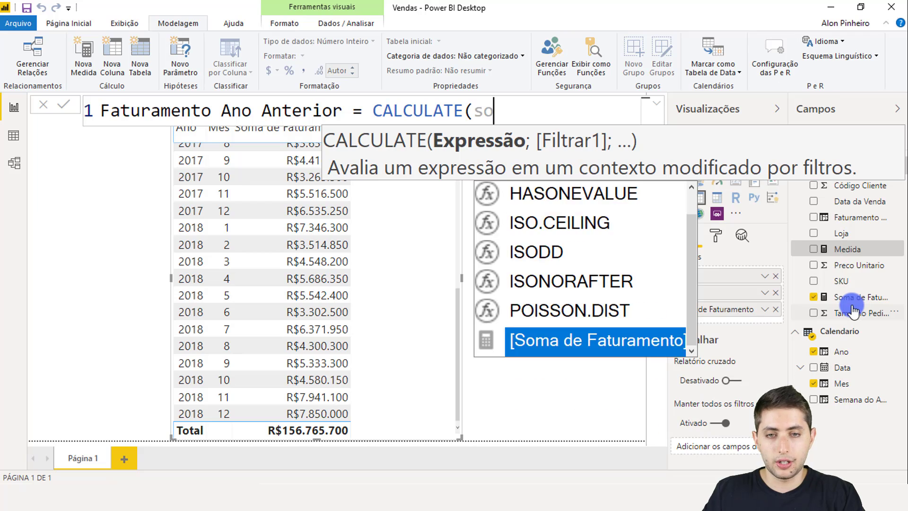
pyautogui.write('ma')
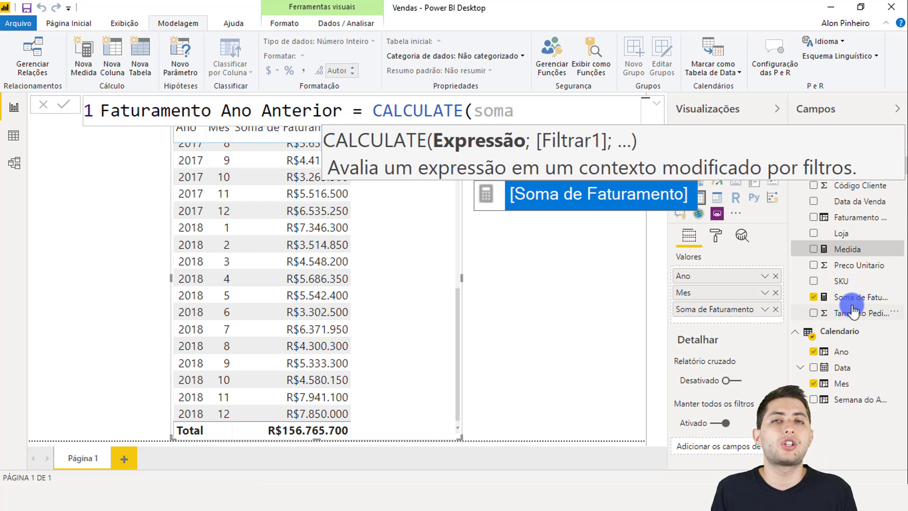
pyautogui.click(566, 195)
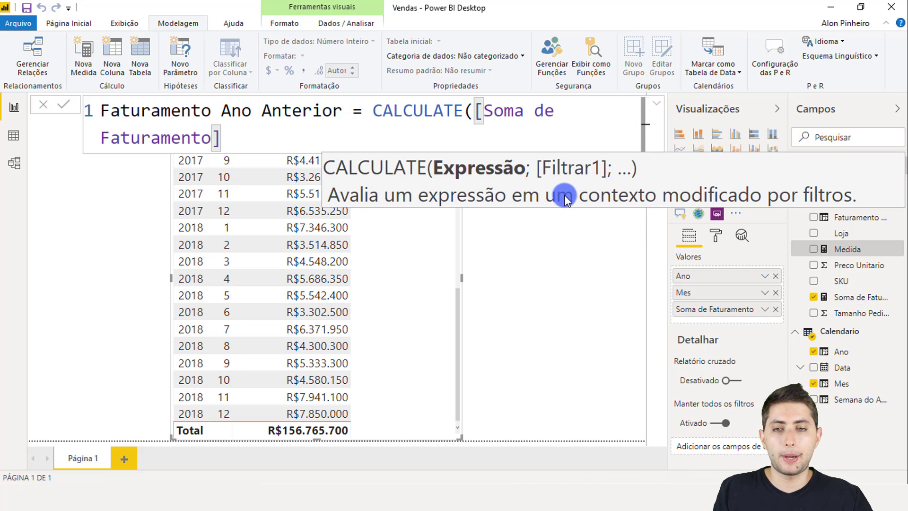
pyautogui.write(';')
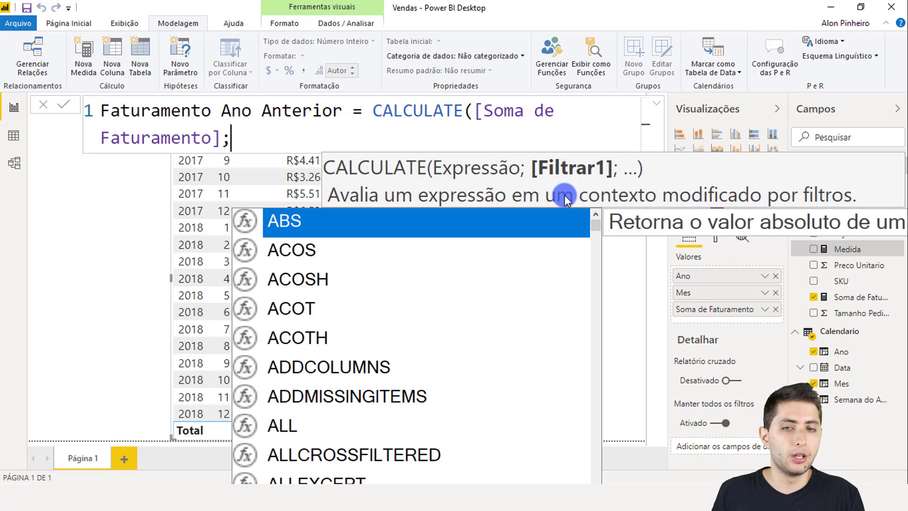
# Complete the measure with the filter SAMEPERIODLASTYEAR(Calendario[Data]), close both functions and commit the formula
pyautogui.write('same')
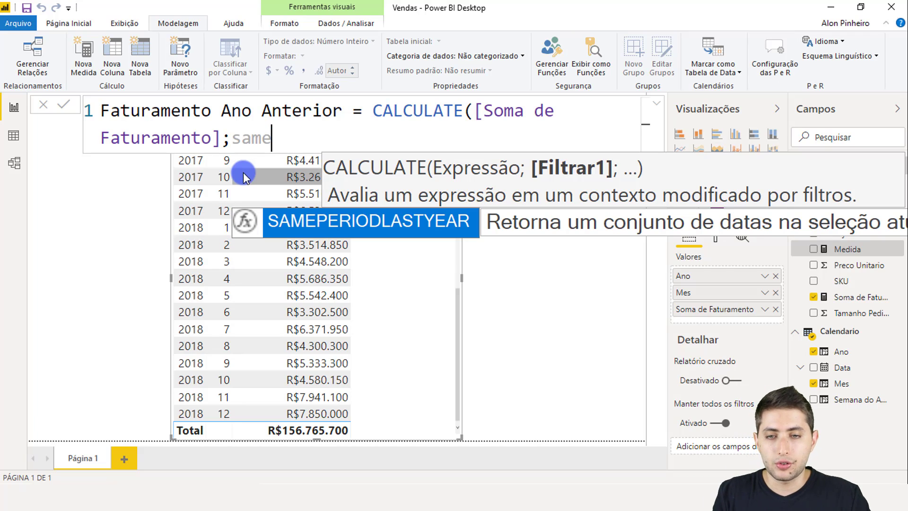
pyautogui.scroll(2, 199, 208)
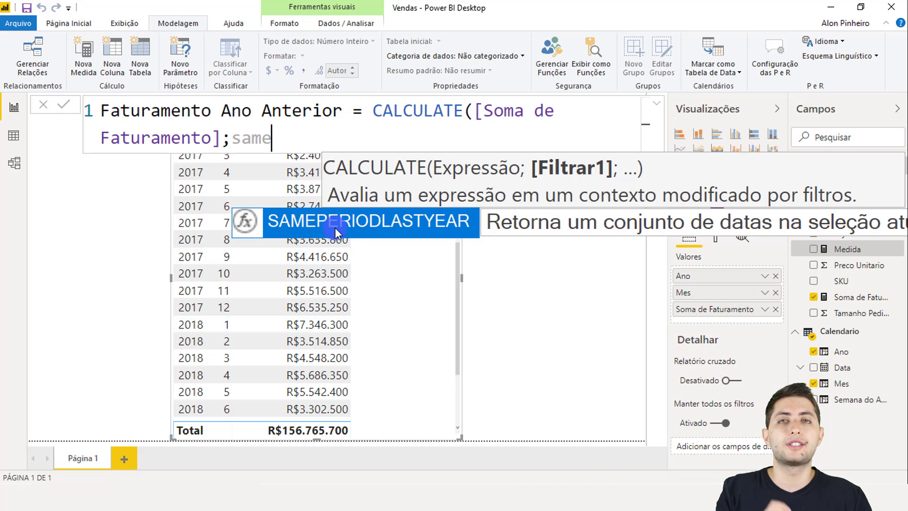
pyautogui.press('Tab')
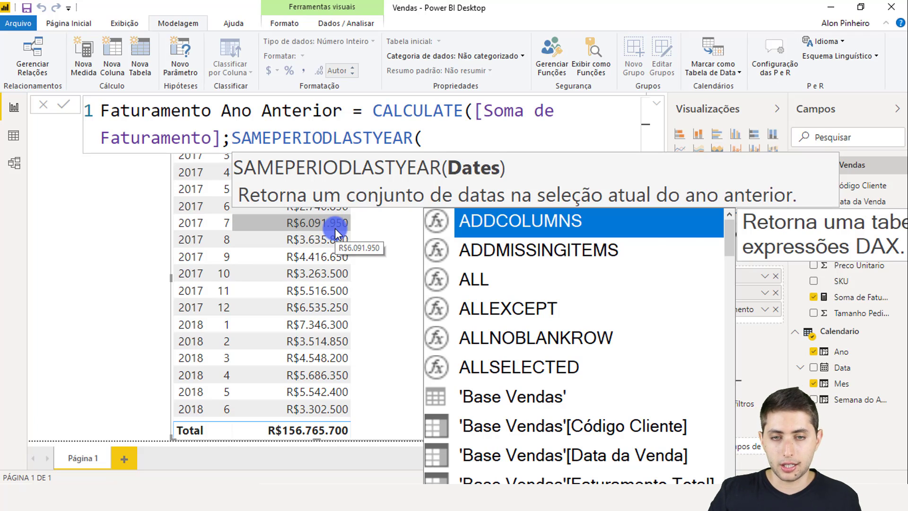
pyautogui.write('data')
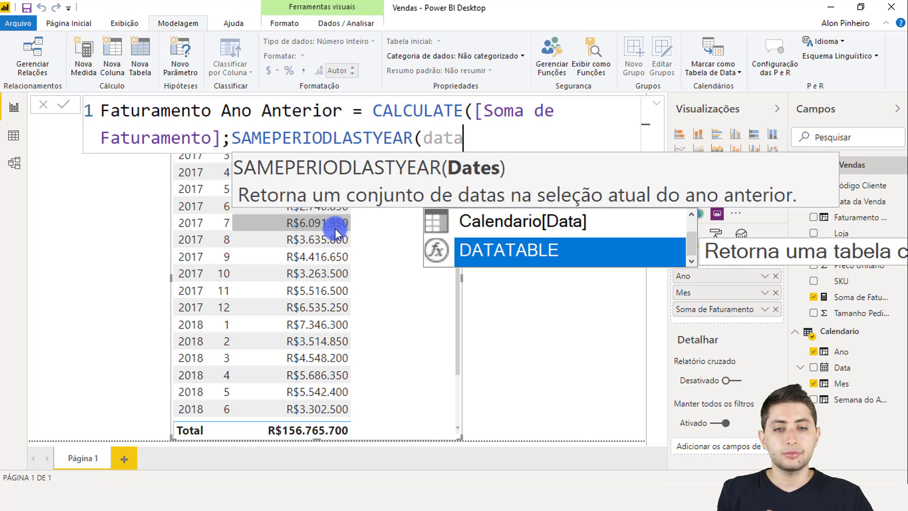
pyautogui.click(531, 223)
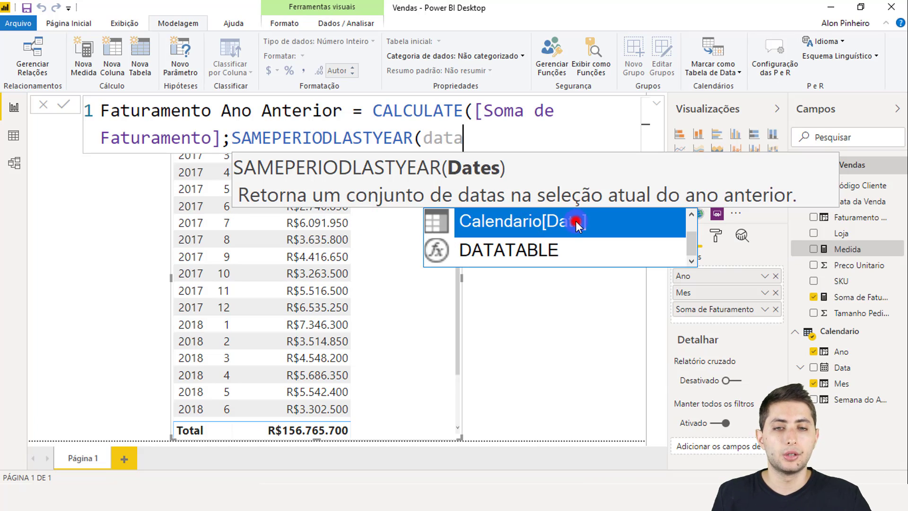
pyautogui.doubleClick(576, 220)
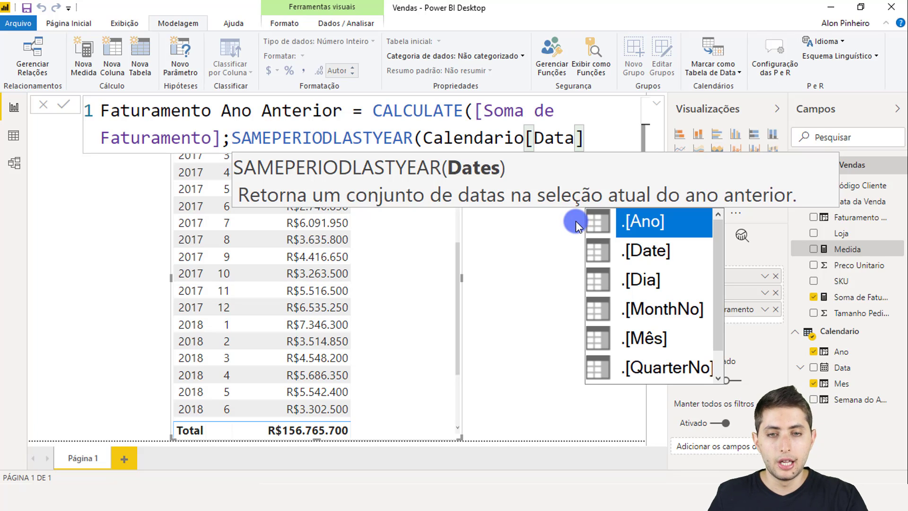
pyautogui.write(')')
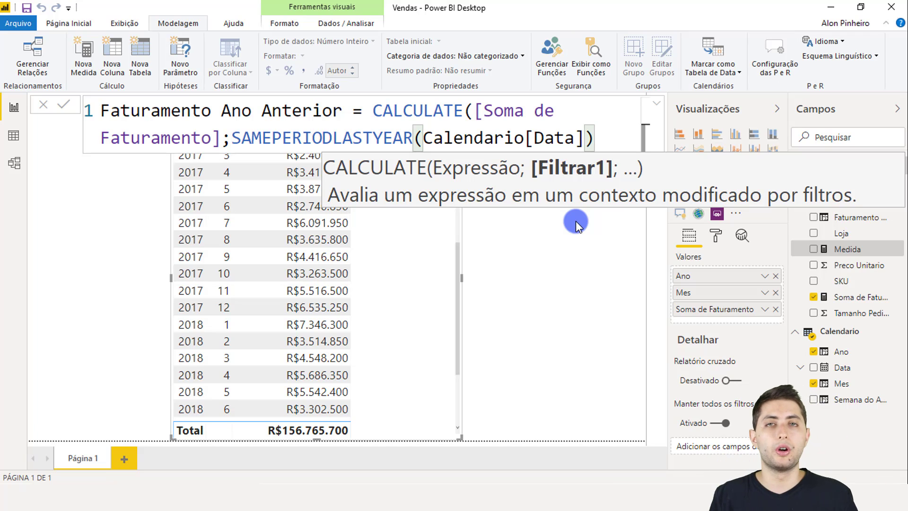
pyautogui.write(')')
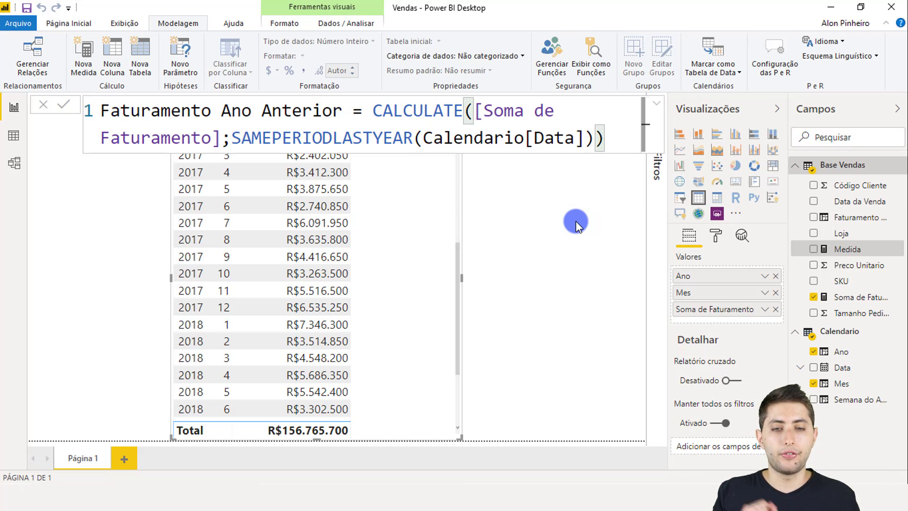
pyautogui.press('Return')
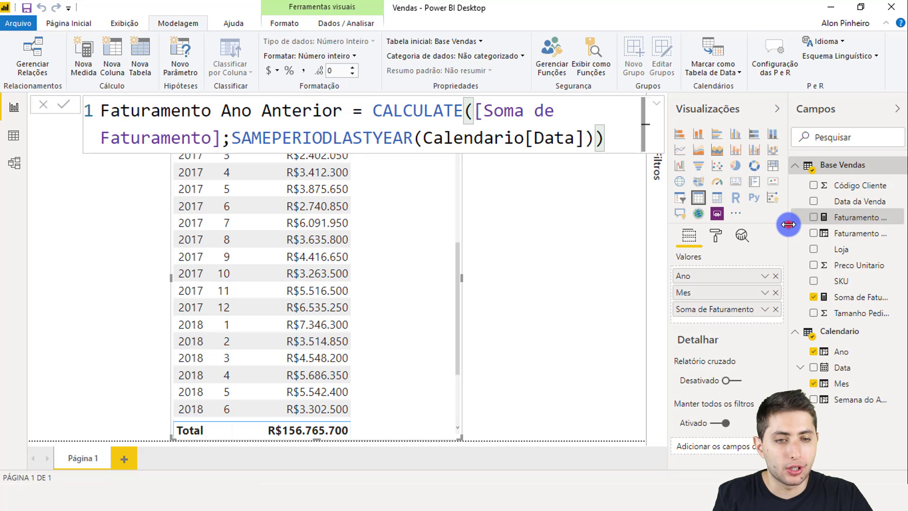
# Widen the Campos pane to show longer field names and return the table visual to its 2016 rows
pyautogui.moveTo(789, 224); pyautogui.dragTo(765, 225)
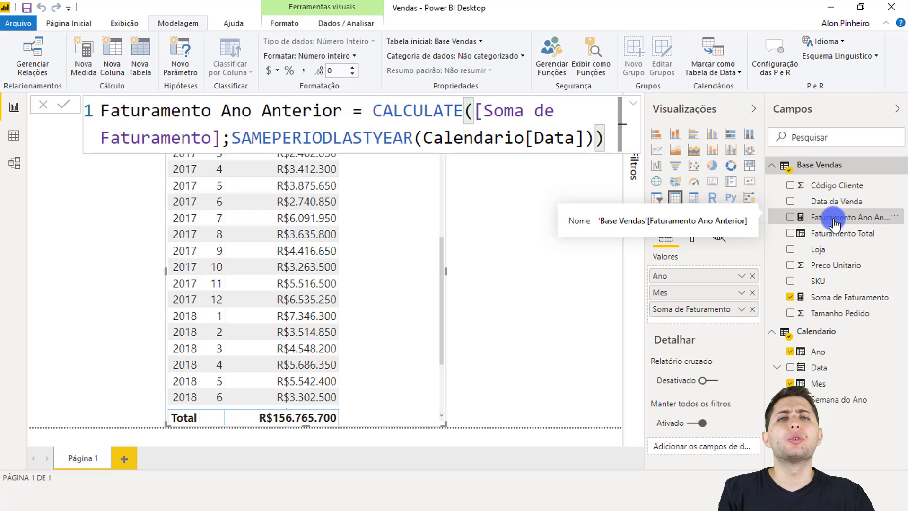
pyautogui.scroll(3, 410, 246)
pyautogui.scroll(2, 410, 246)
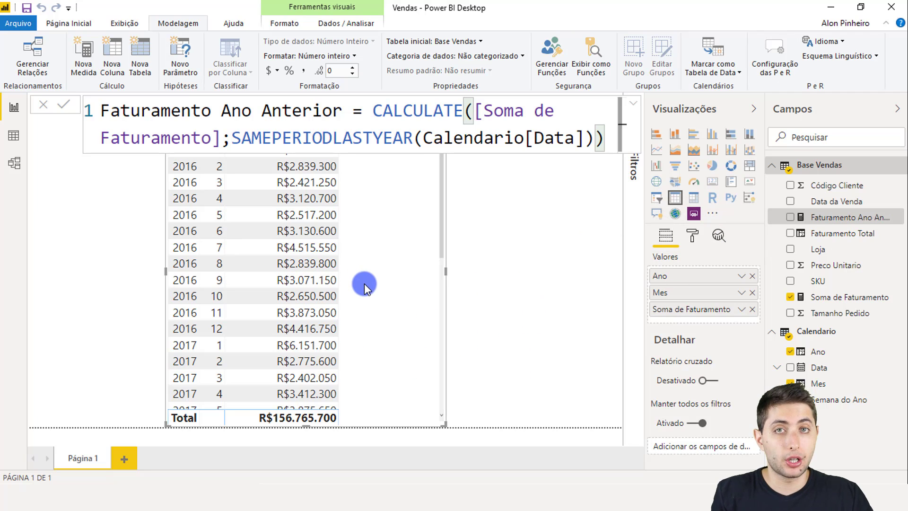
# Add the Faturamento Ano Anterior measure to the table visual and widen the visual until the whole new column fits
pyautogui.click(859, 218)
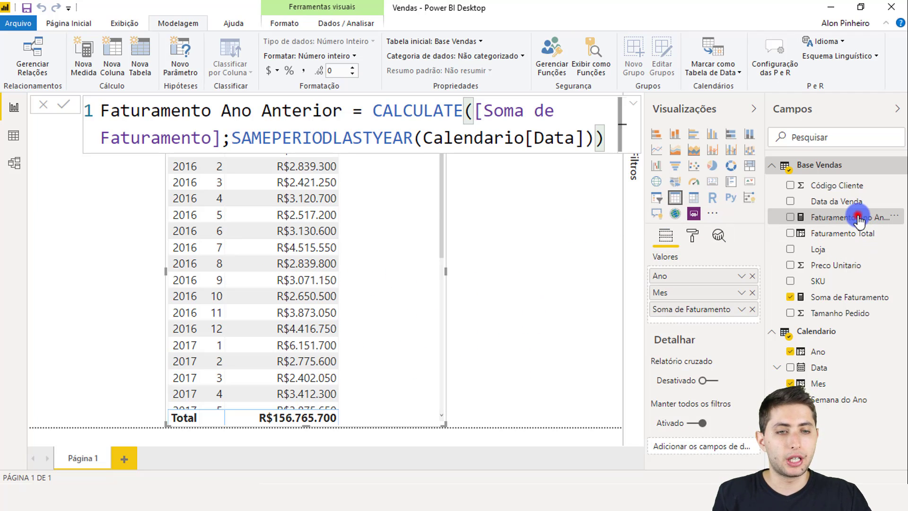
pyautogui.moveTo(859, 218); pyautogui.dragTo(738, 327)
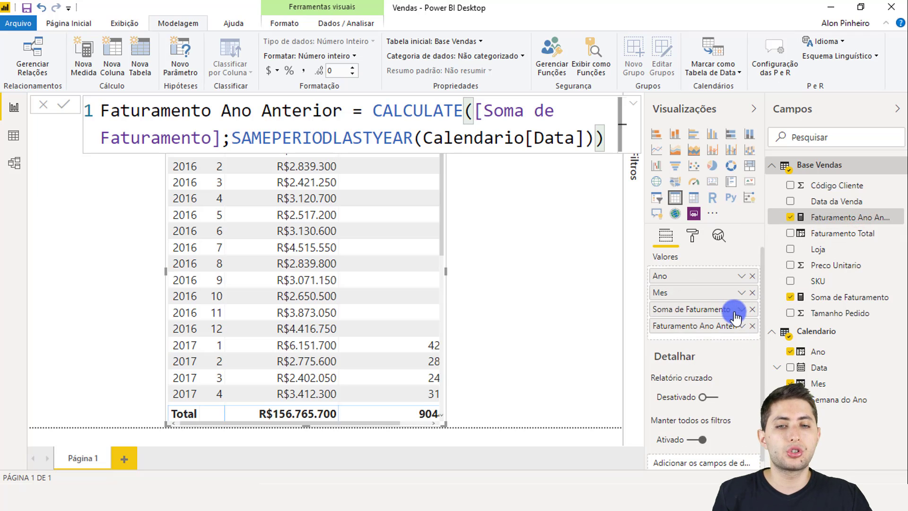
pyautogui.click(445, 272)
pyautogui.click(445, 272)
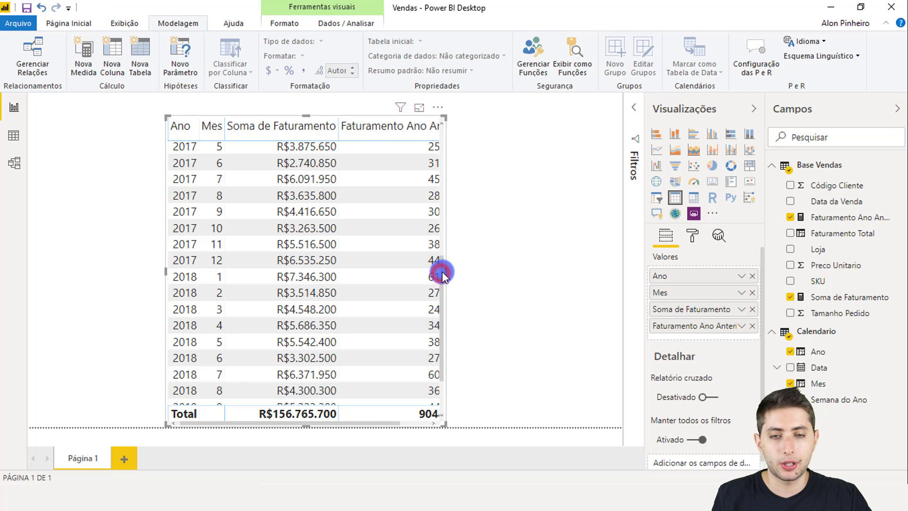
pyautogui.moveTo(444, 271); pyautogui.dragTo(577, 272)
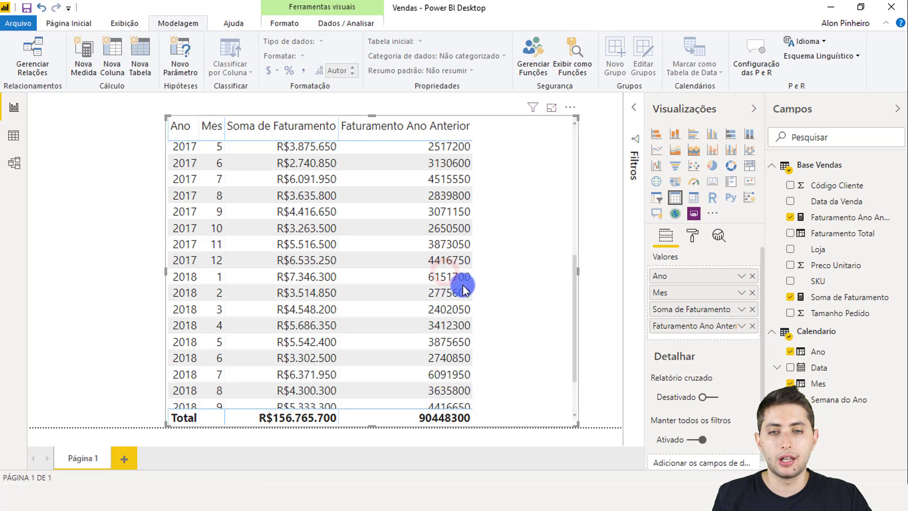
pyautogui.scroll(5, 463, 283)
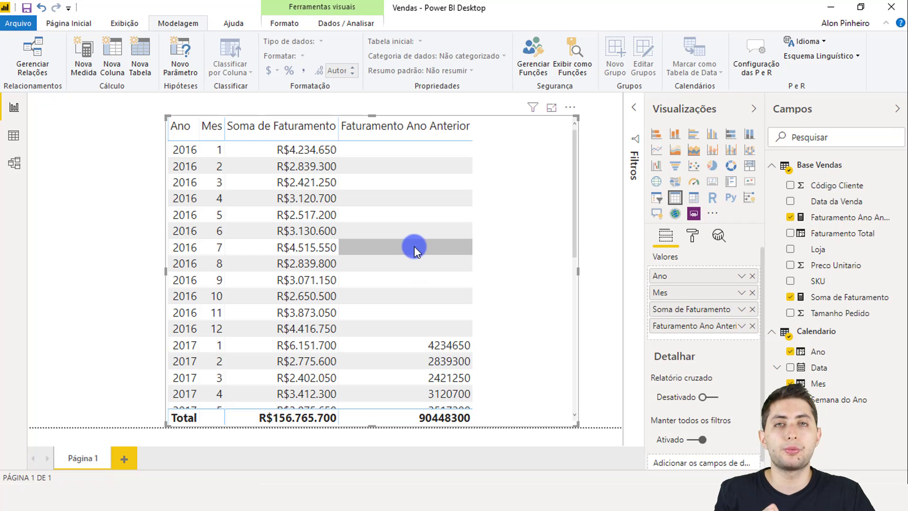
pyautogui.scroll(-3, 406, 267)
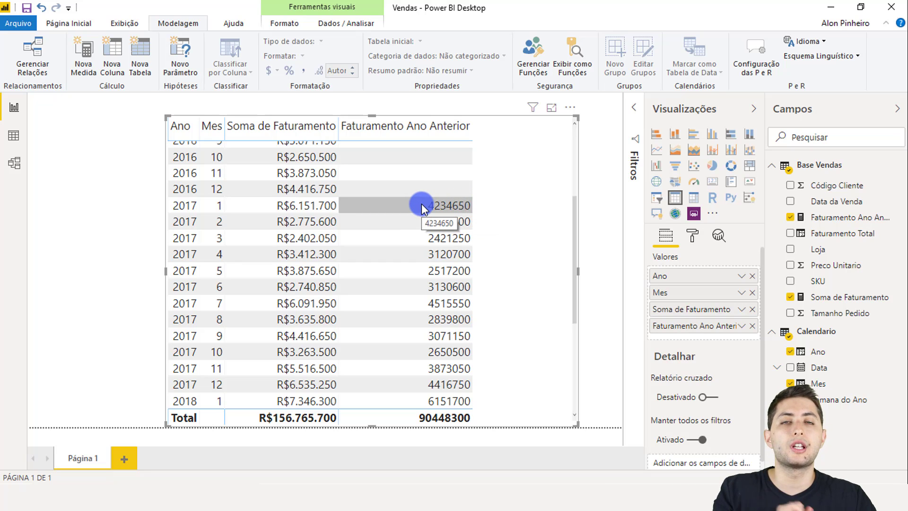
pyautogui.scroll(3, 421, 201)
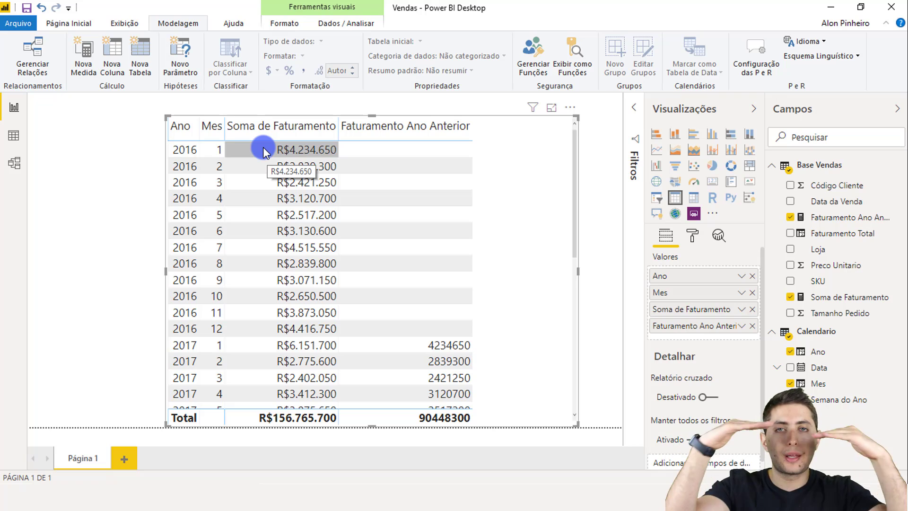
pyautogui.scroll(-4, 269, 178)
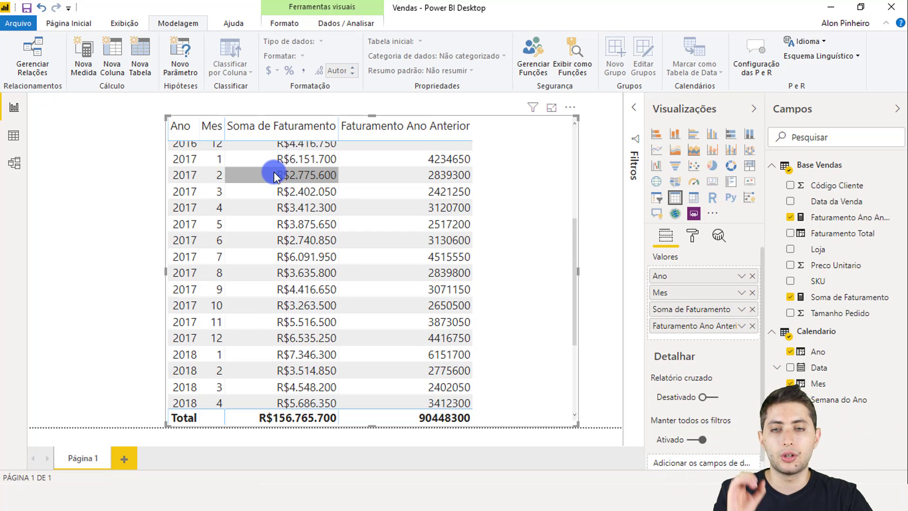
pyautogui.scroll(1, 268, 177)
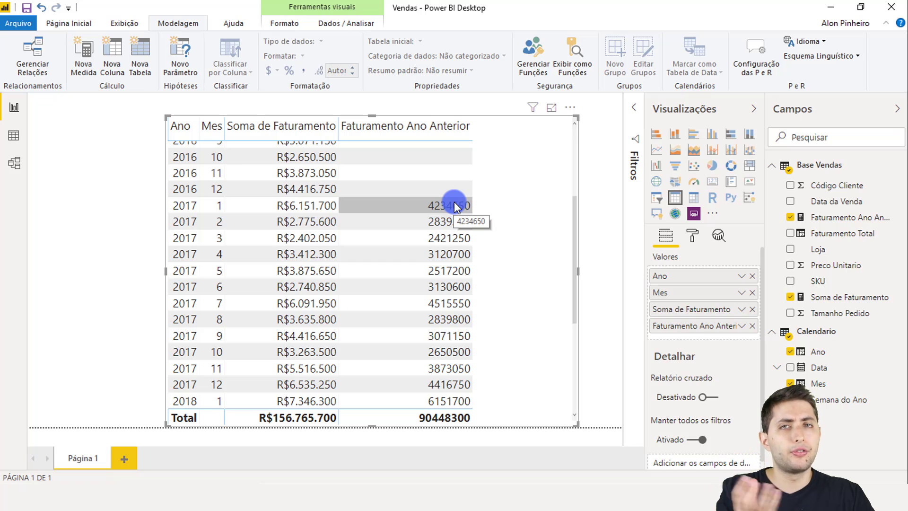
# Format the Faturamento Ano Anterior measure as general currency (Moeda geral), close its formula and reselect the table visual
pyautogui.click(841, 217)
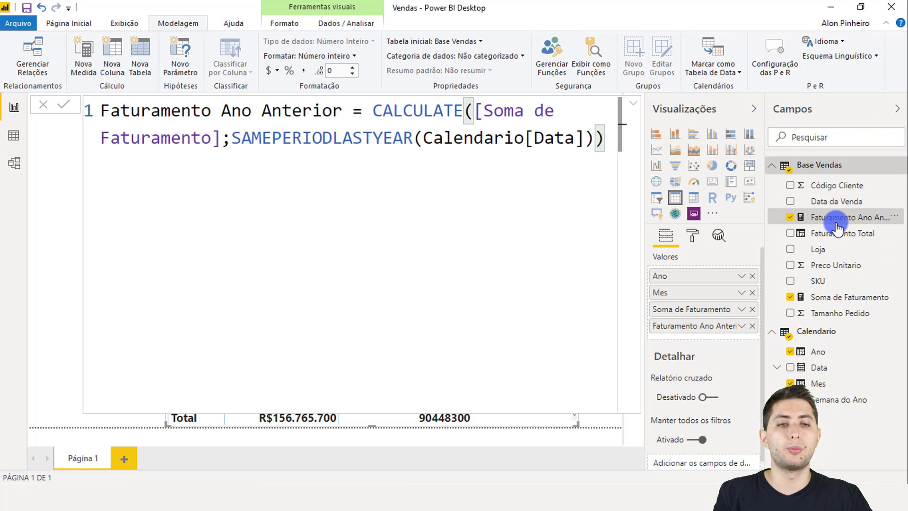
pyautogui.click(839, 216)
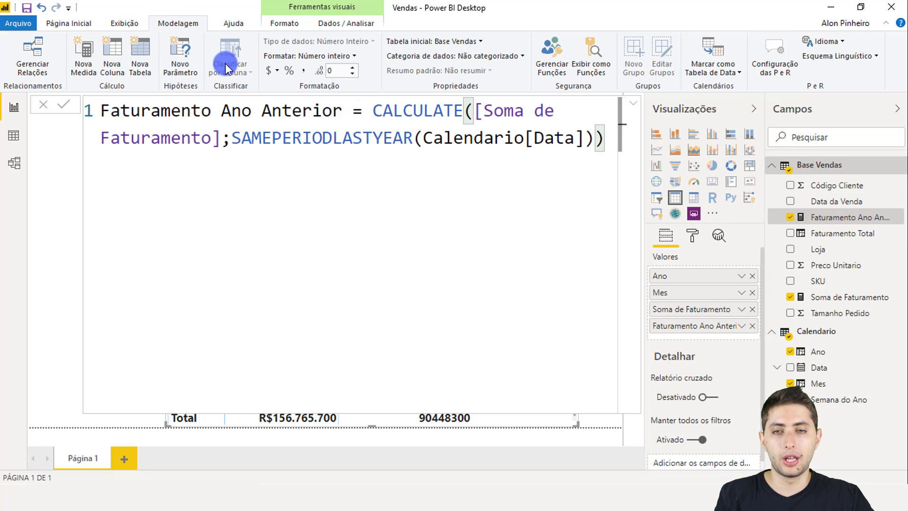
pyautogui.click(270, 72)
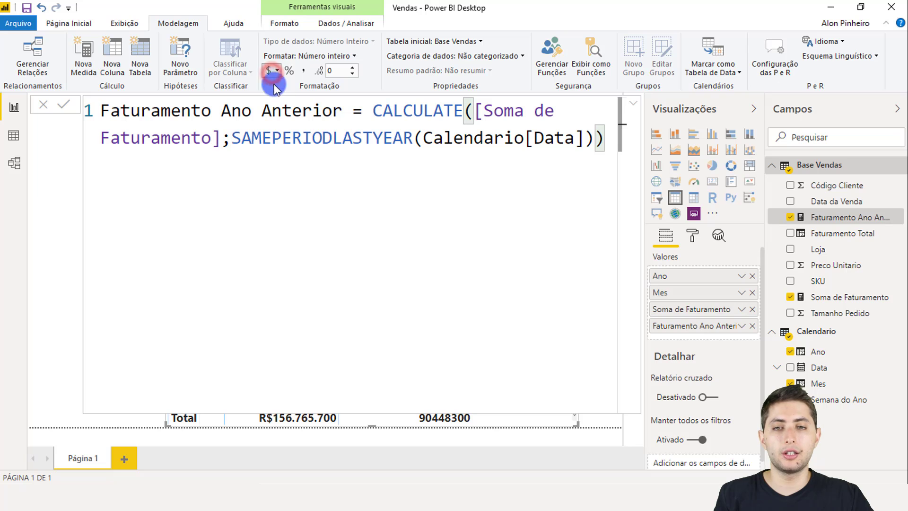
pyautogui.click(273, 74)
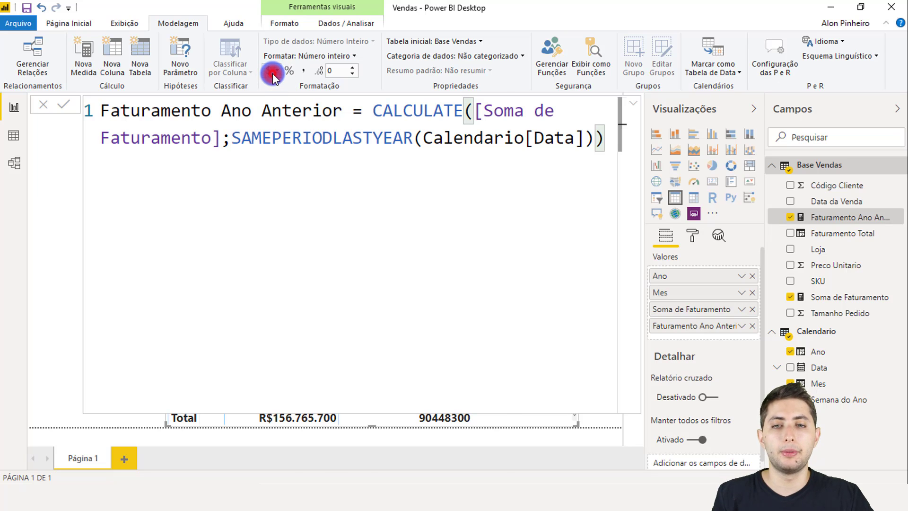
pyautogui.click(293, 99)
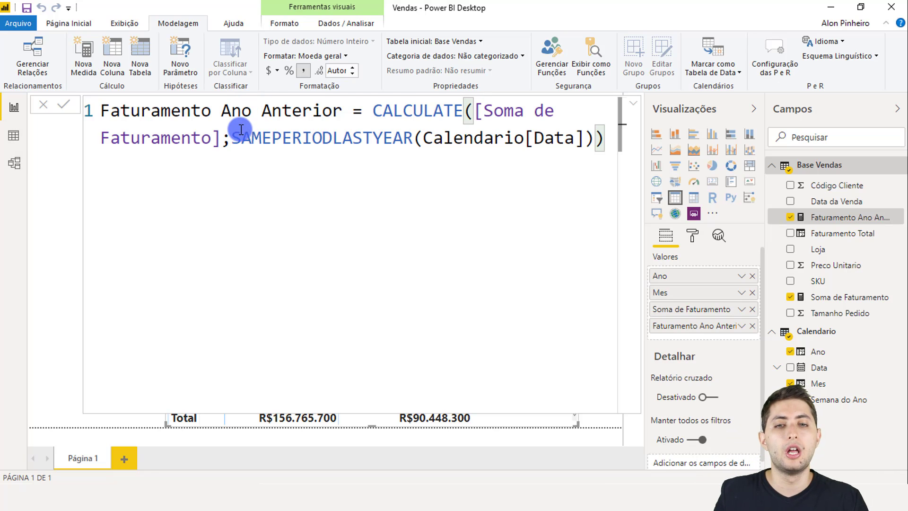
pyautogui.press('Escape')
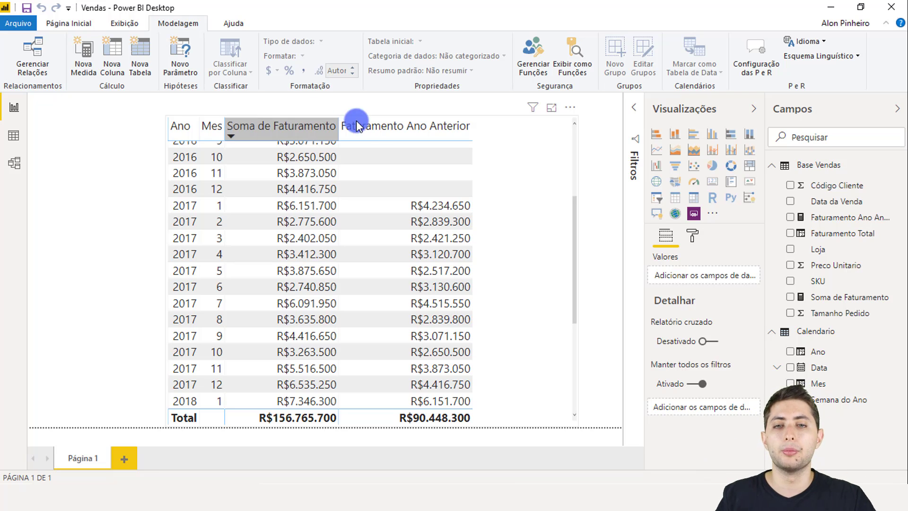
pyautogui.scroll(3, 522, 184)
pyautogui.scroll(-2, 262, 179)
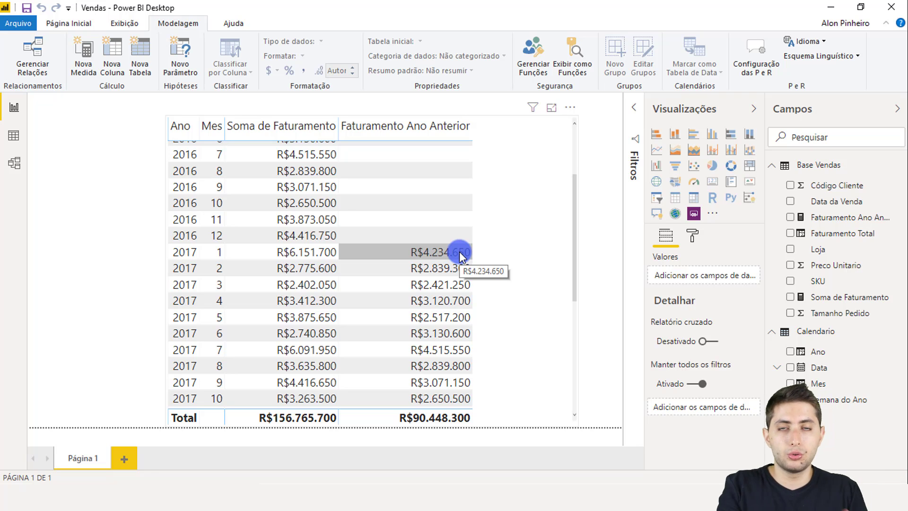
pyautogui.scroll(-5, 459, 251)
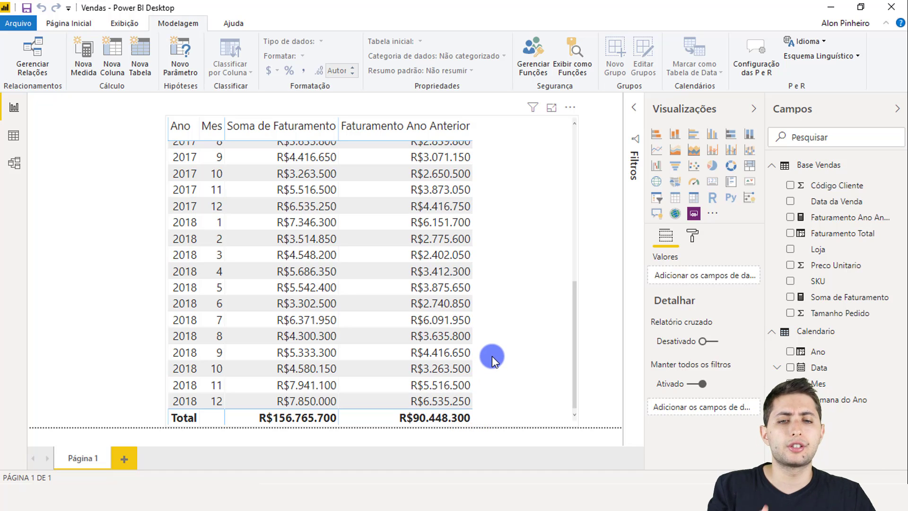
pyautogui.scroll(3, 492, 355)
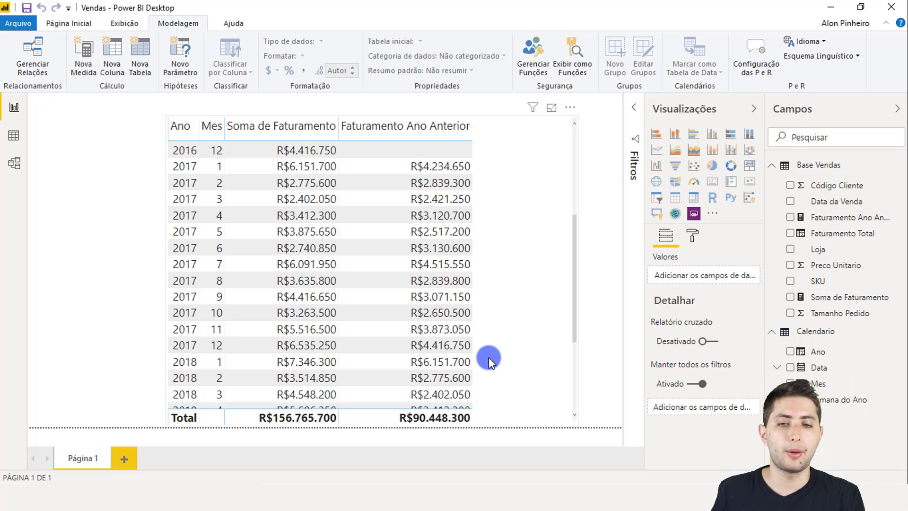
pyautogui.click(513, 321)
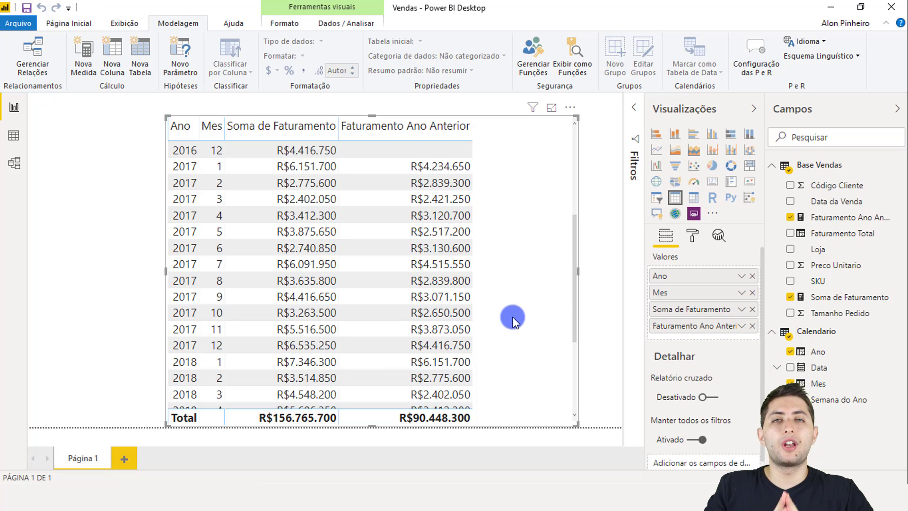
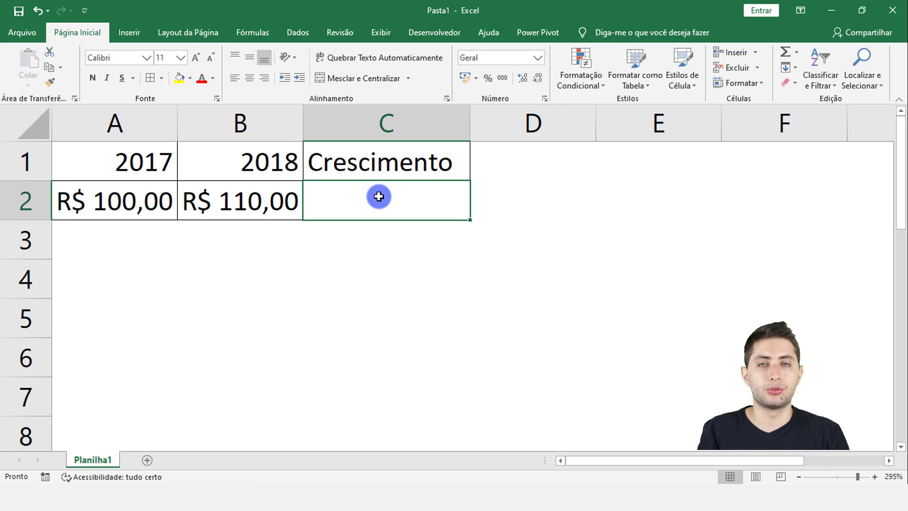
# Switch to the Excel workbook Pasta1 and compare the 2017 amount in A2 with the 2018 amount in B2
pyautogui.click(143, 202)
pyautogui.click(241, 194)
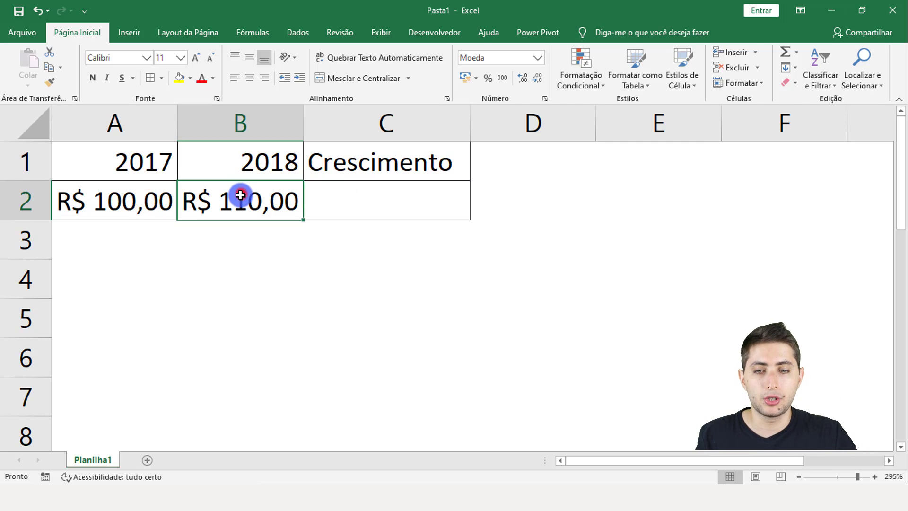
pyautogui.click(138, 204)
pyautogui.click(214, 203)
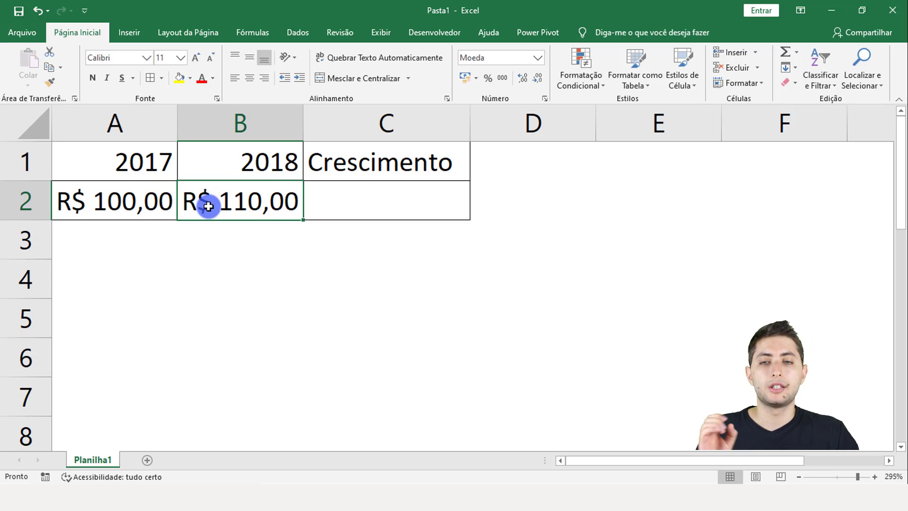
pyautogui.click(132, 205)
pyautogui.click(196, 215)
pyautogui.click(136, 203)
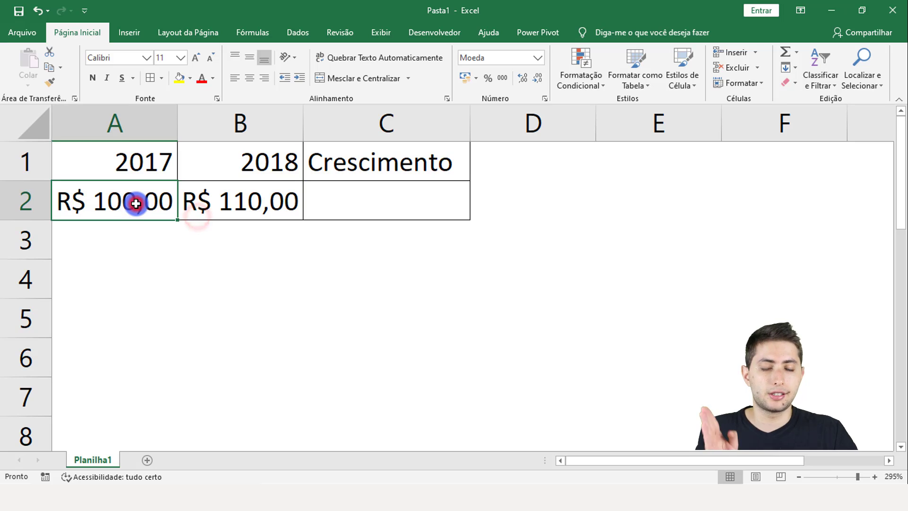
pyautogui.click(197, 209)
# Calculate the growth under Crescimento in cell C2 with the formula =(B2-A2)/A2
pyautogui.click(338, 203)
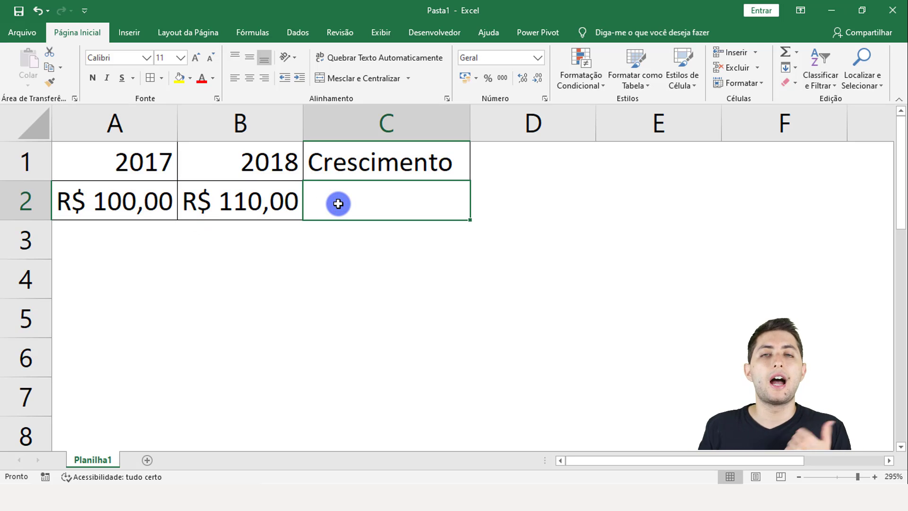
pyautogui.write('=')
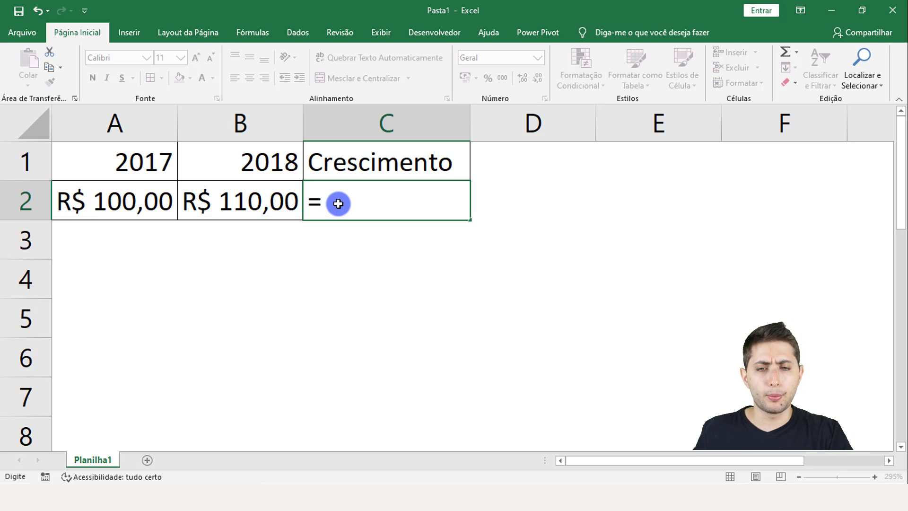
pyautogui.write('(')
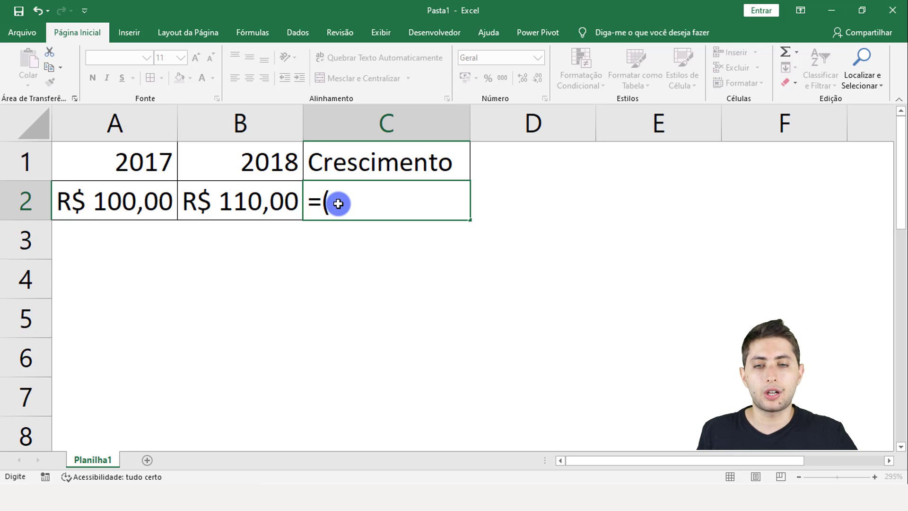
pyautogui.click(252, 203)
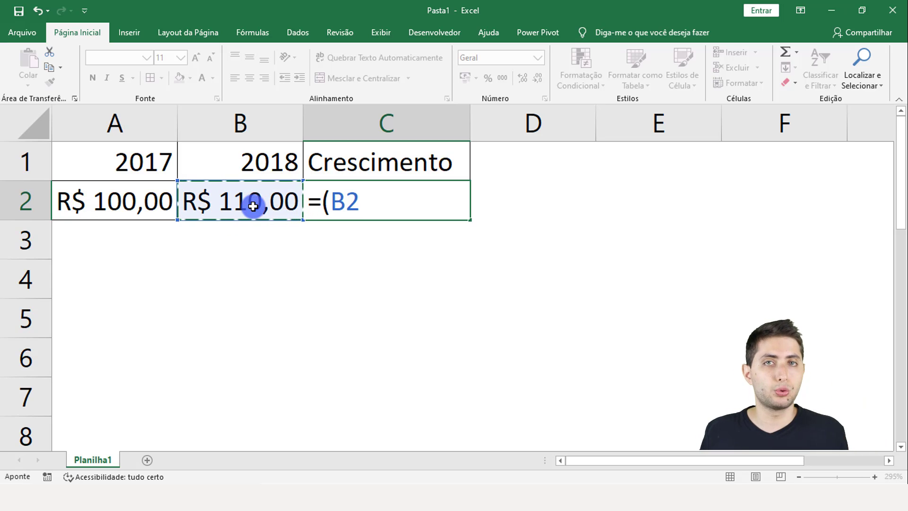
pyautogui.write('-')
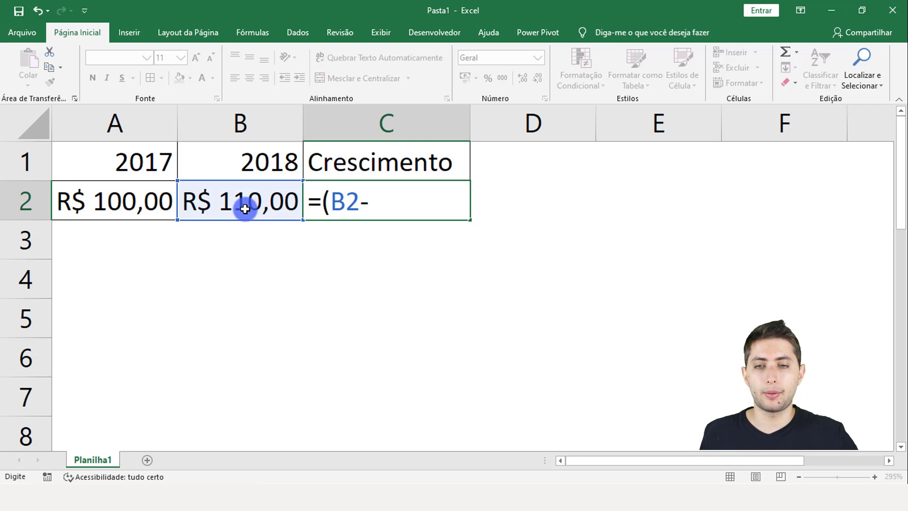
pyautogui.click(141, 210)
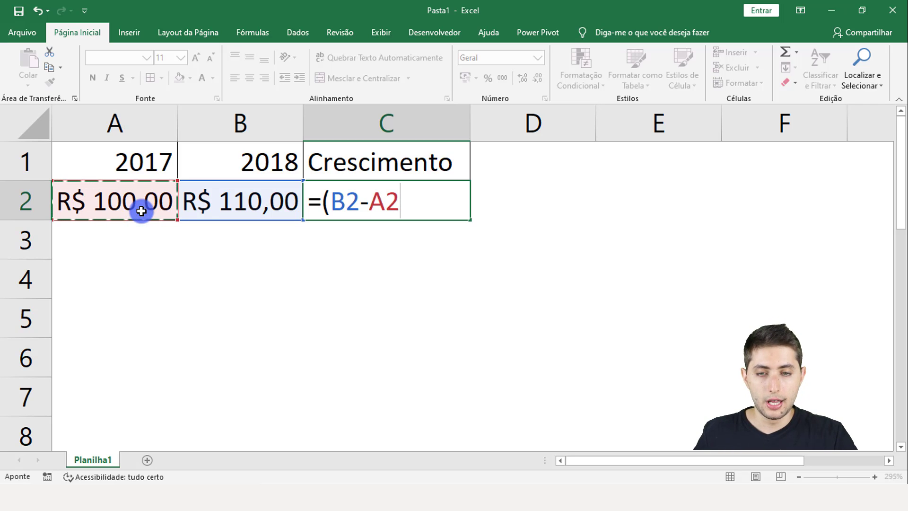
pyautogui.write(')/')
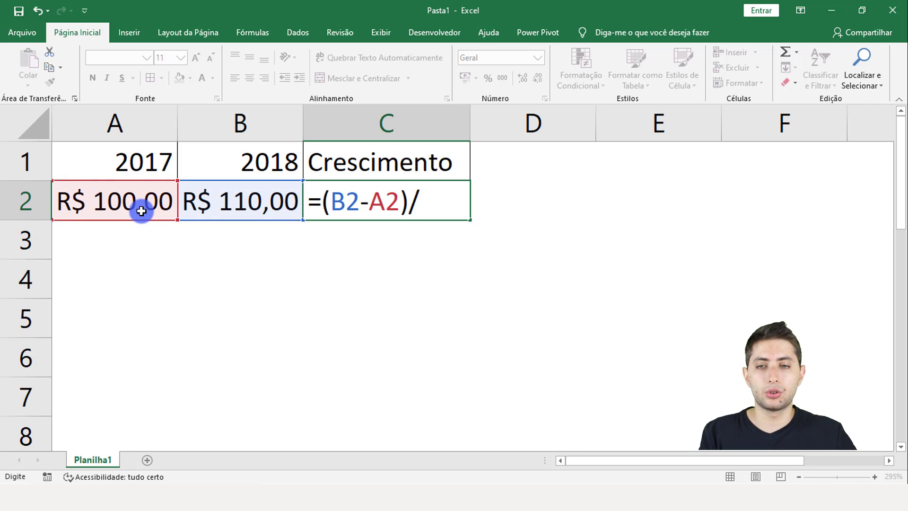
pyautogui.click(141, 211)
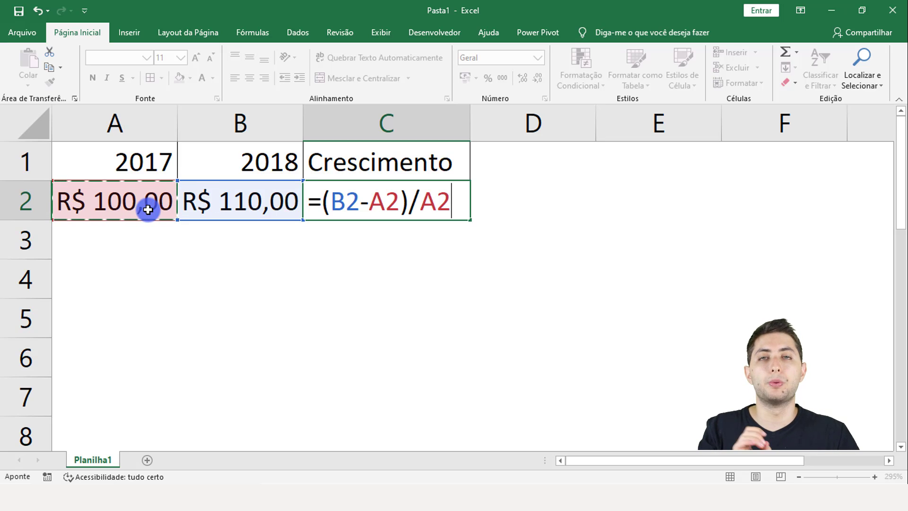
pyautogui.hotkey('ctrl', 'Return')
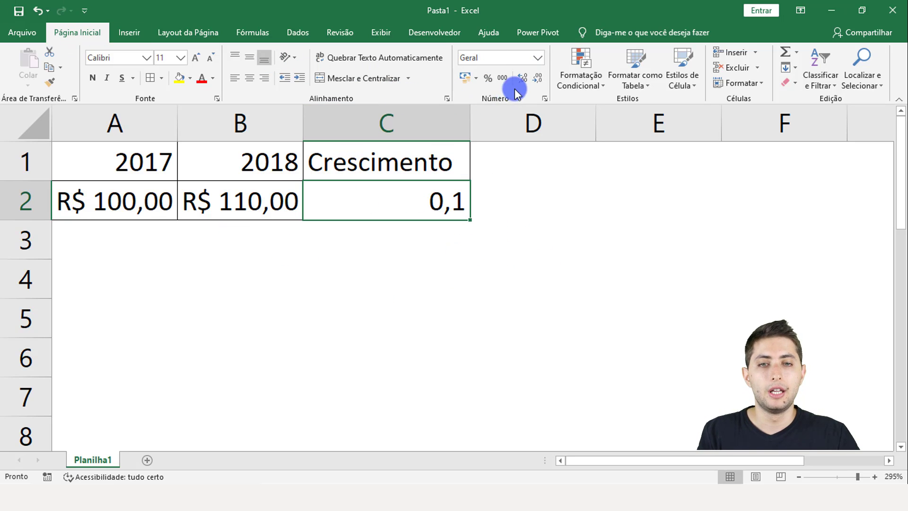
# Format the Crescimento result in C2 as a percentage and check it against the two yearly amounts
pyautogui.click(489, 82)
pyautogui.click(489, 200)
pyautogui.click(442, 200)
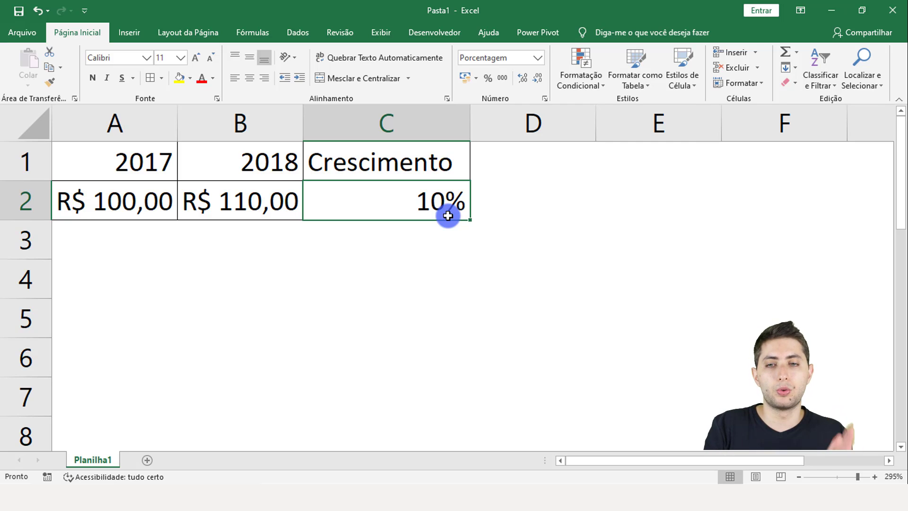
pyautogui.click(267, 208)
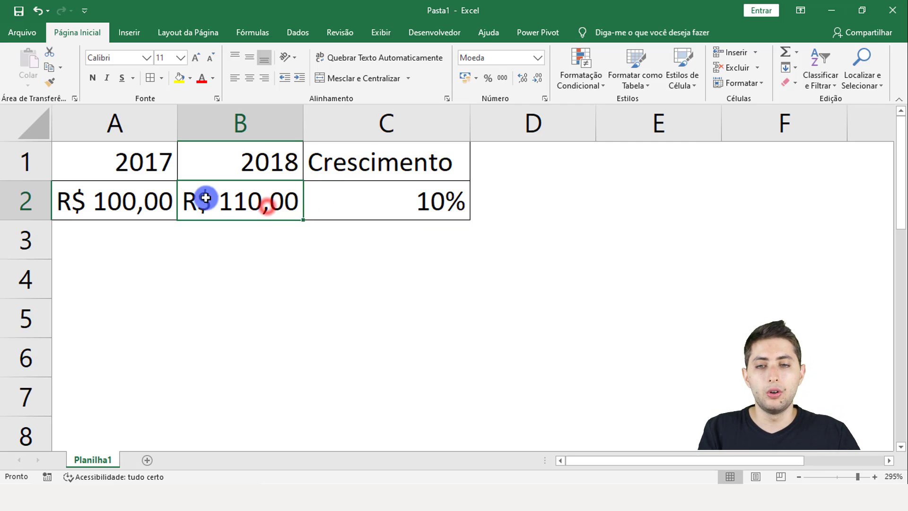
pyautogui.click(123, 208)
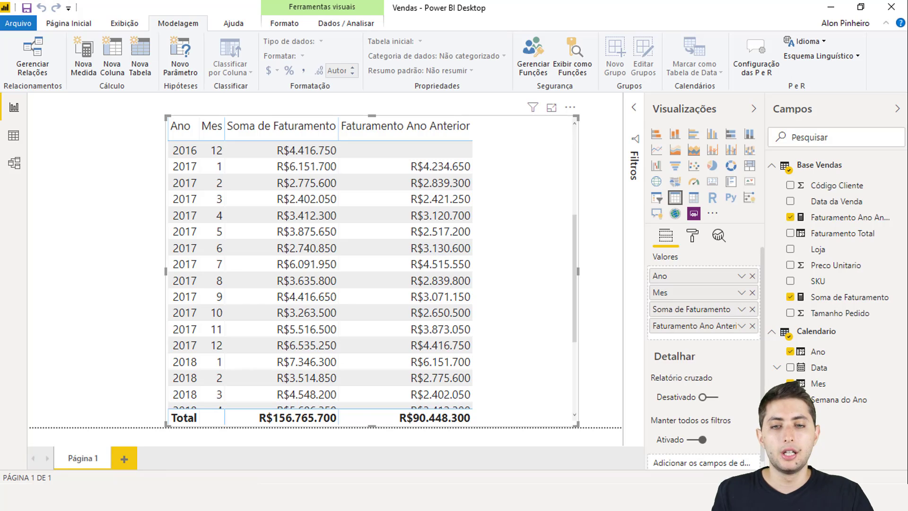
# Create a new measure named % de Crescimento/Queda in the Base Vendas table
pyautogui.click(526, 194)
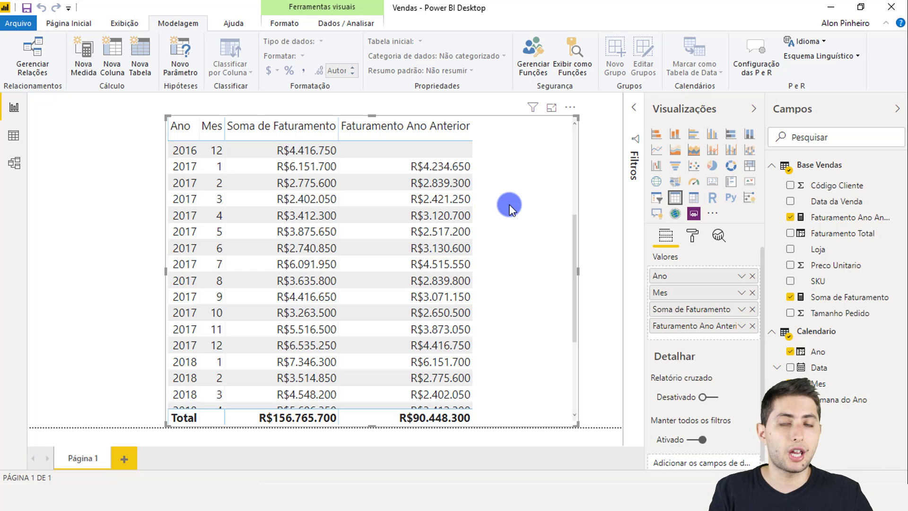
pyautogui.rightClick(850, 225)
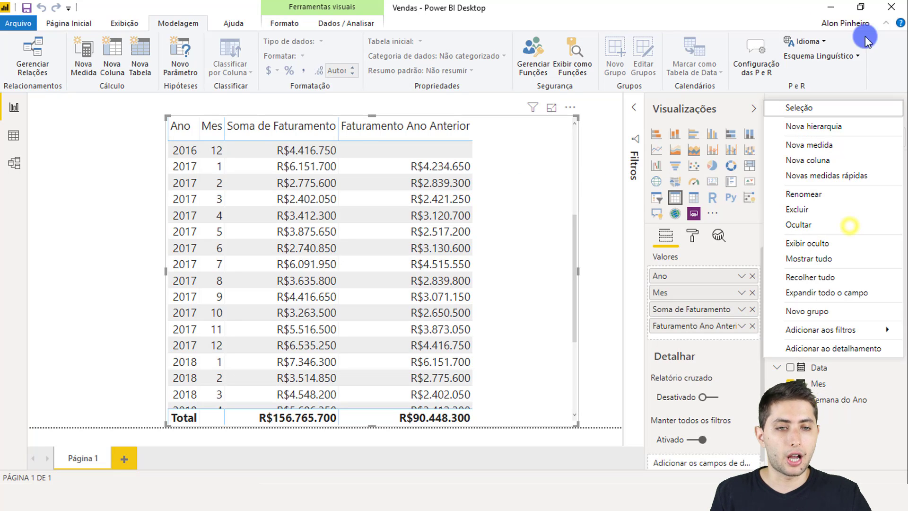
pyautogui.click(802, 147)
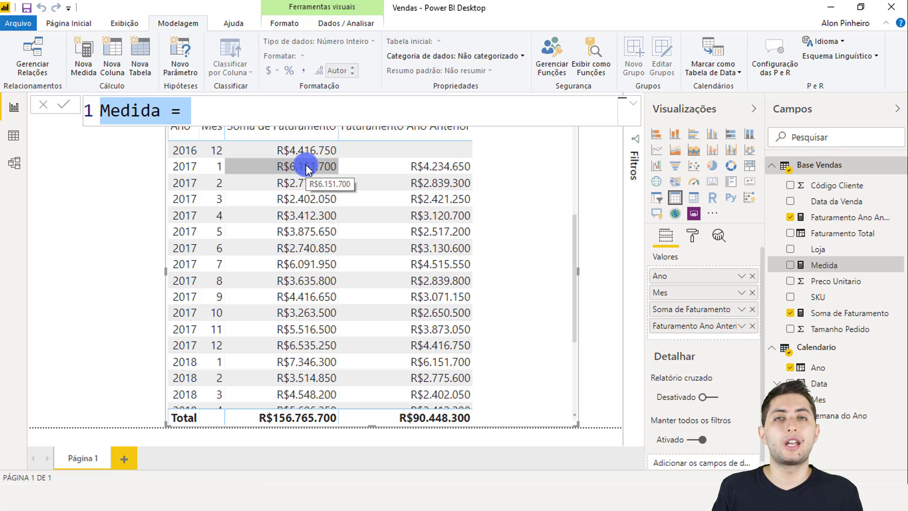
pyautogui.write('% de ')
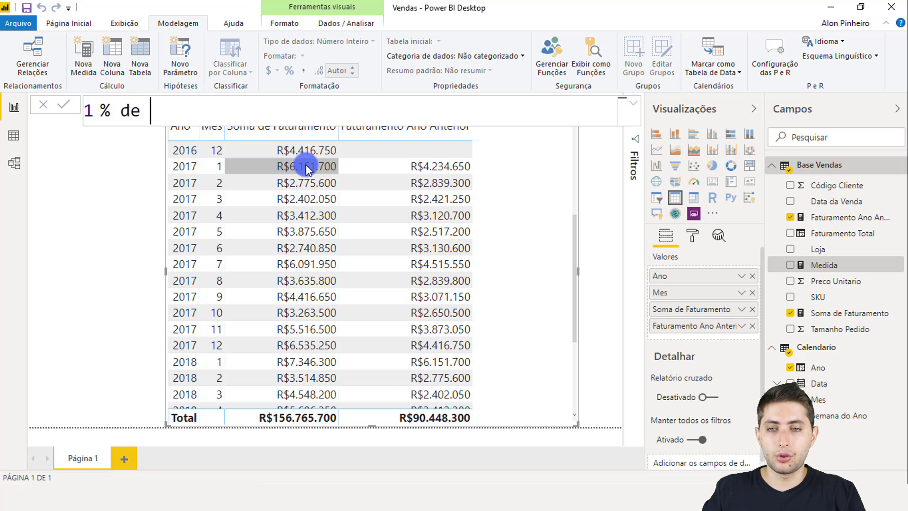
pyautogui.write('Crescimento/')
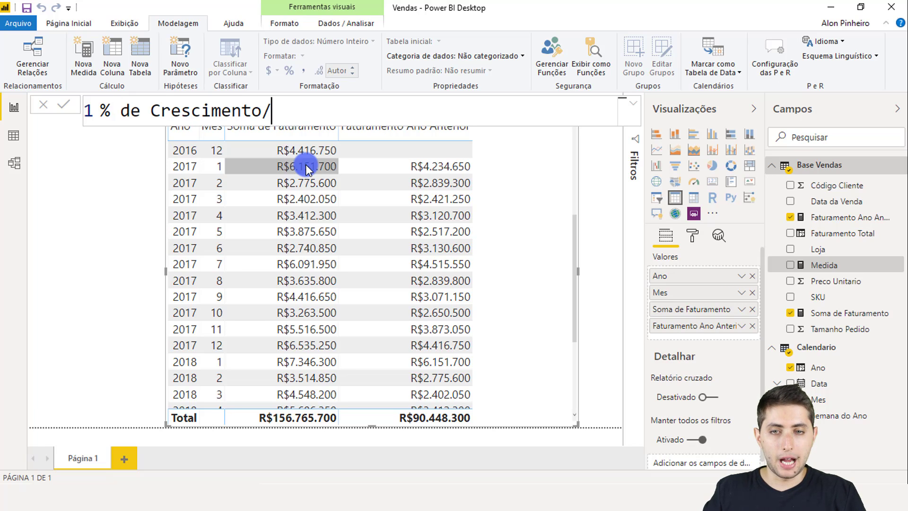
pyautogui.write('Queda')
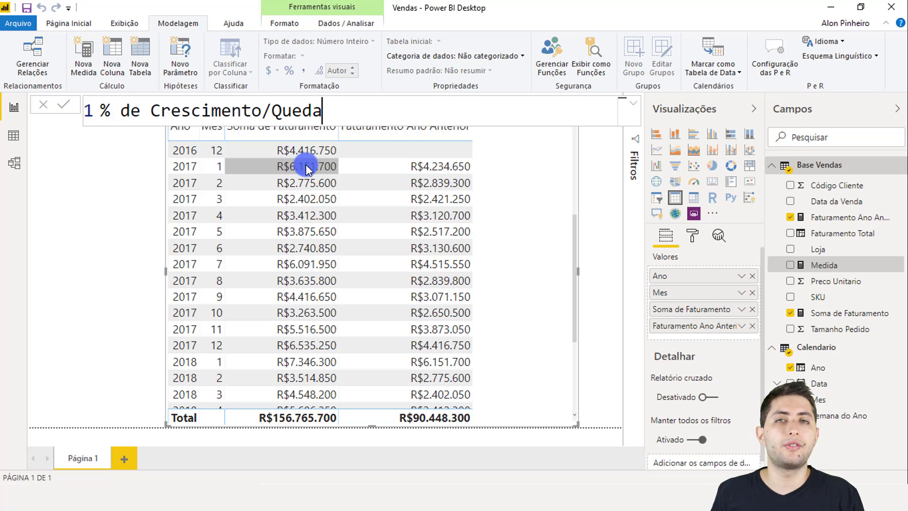
pyautogui.write(' =')
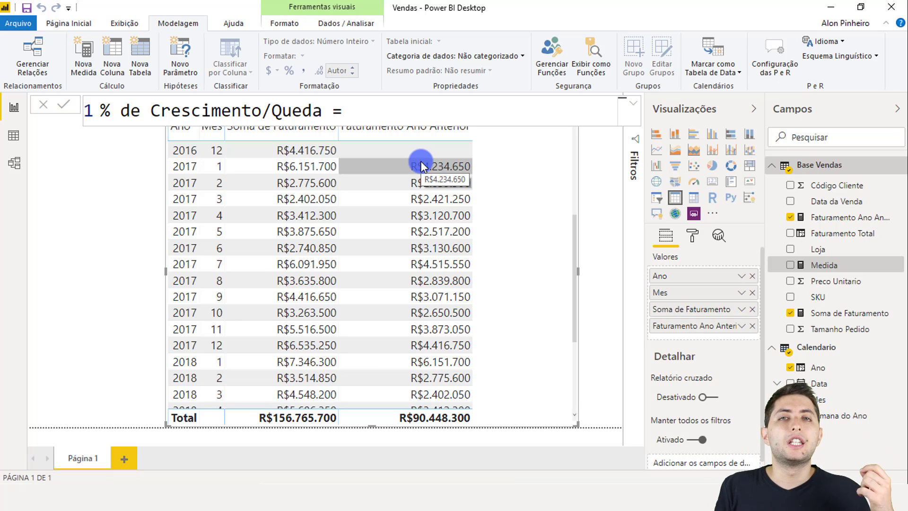
# Define the measure as DIVIDE([Soma de Faturamento]-[Faturamento Ano Anterior];[Faturamento Ano Anterior]), commit it and reselect the table visual
pyautogui.write('divid')
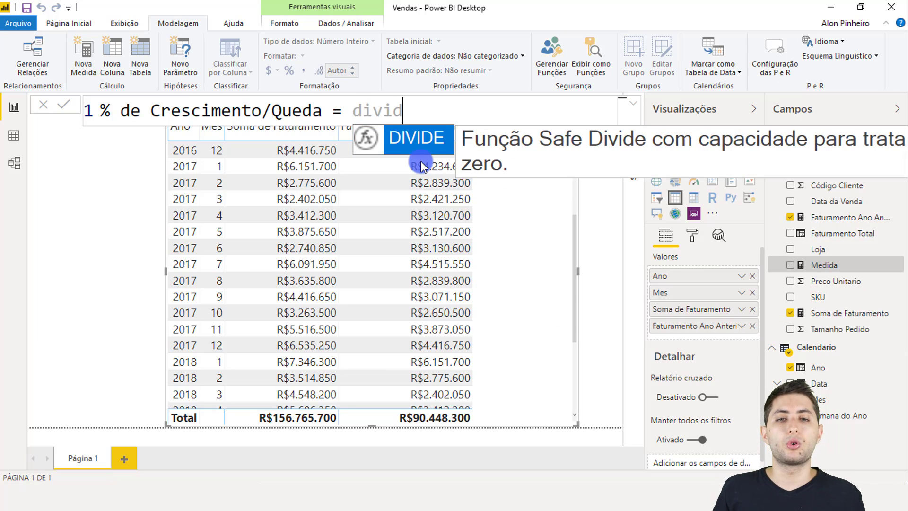
pyautogui.press('Tab')
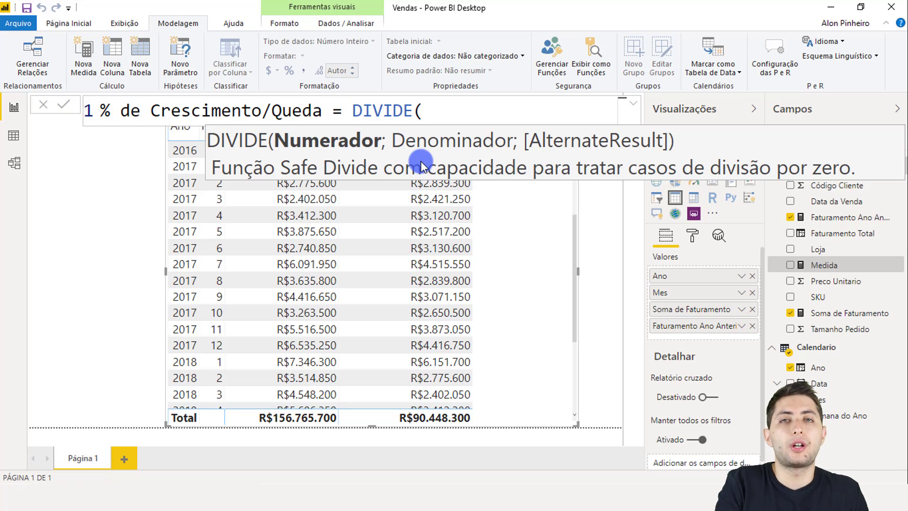
pyautogui.write('soma')
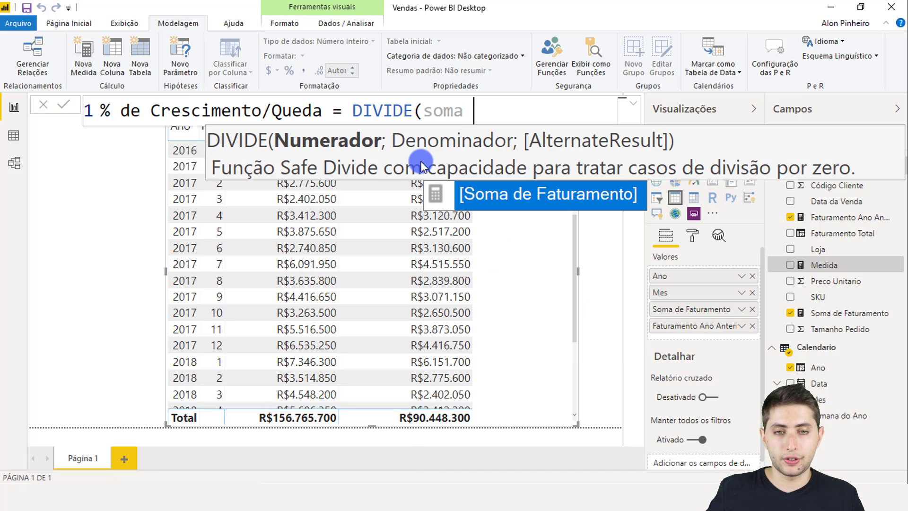
pyautogui.press('Tab')
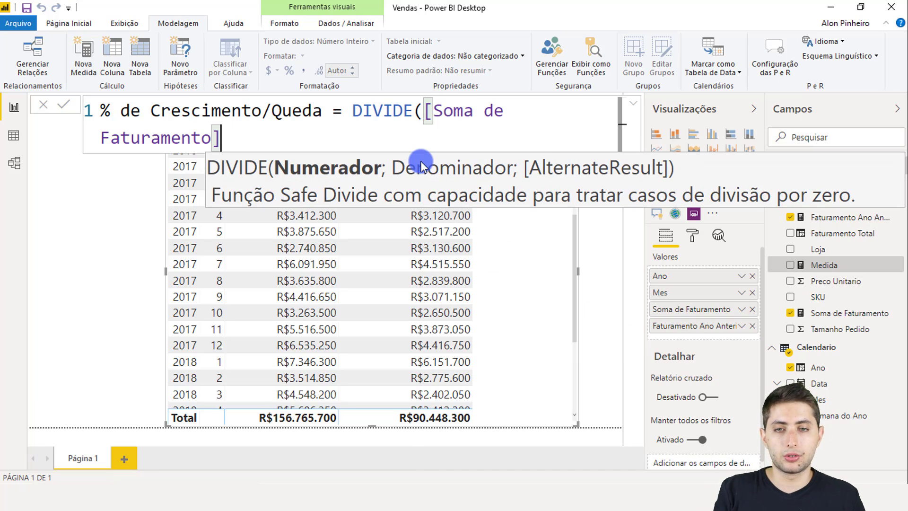
pyautogui.write('-')
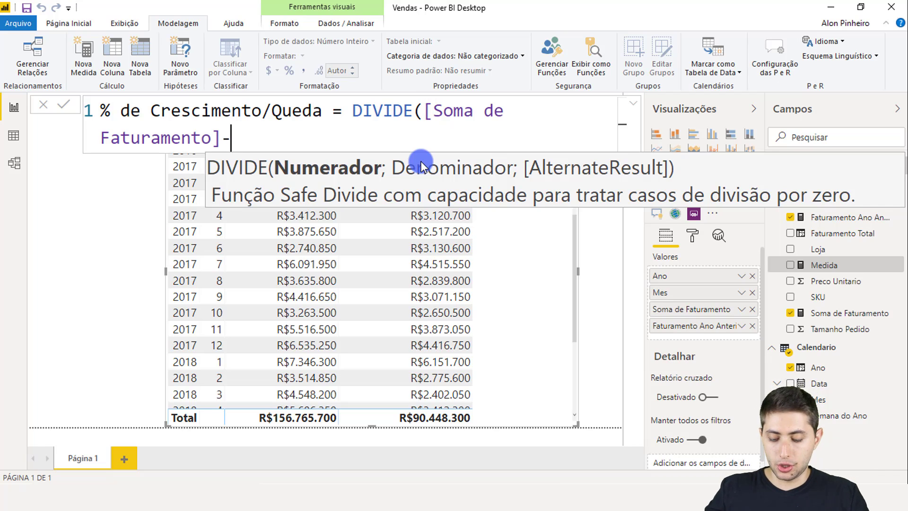
pyautogui.write('fatura')
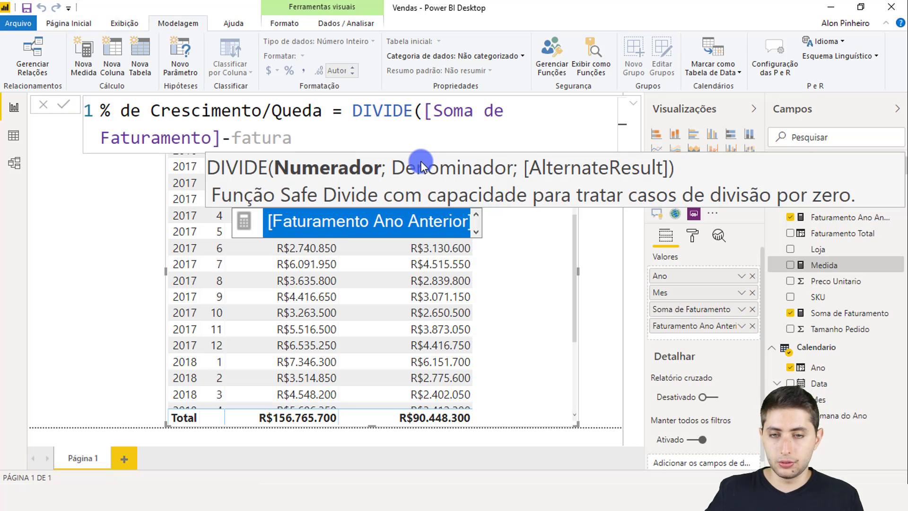
pyautogui.press('Tab')
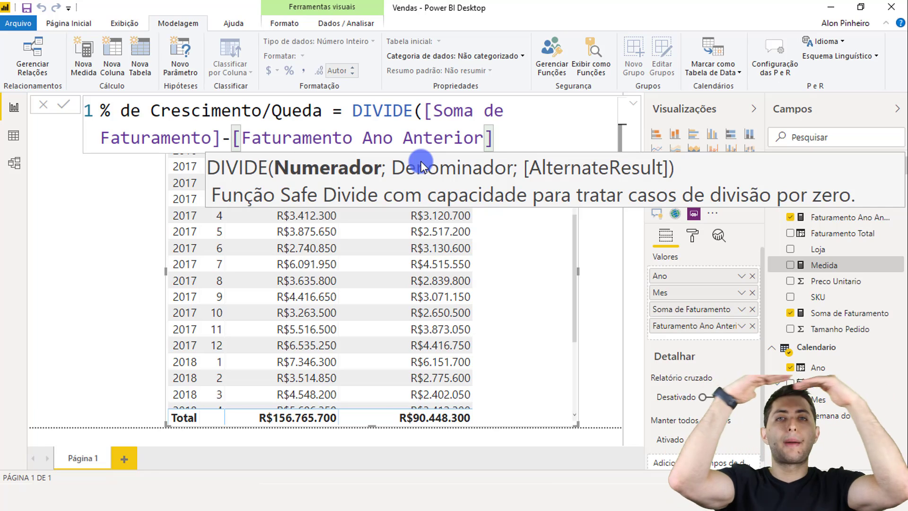
pyautogui.write(';')
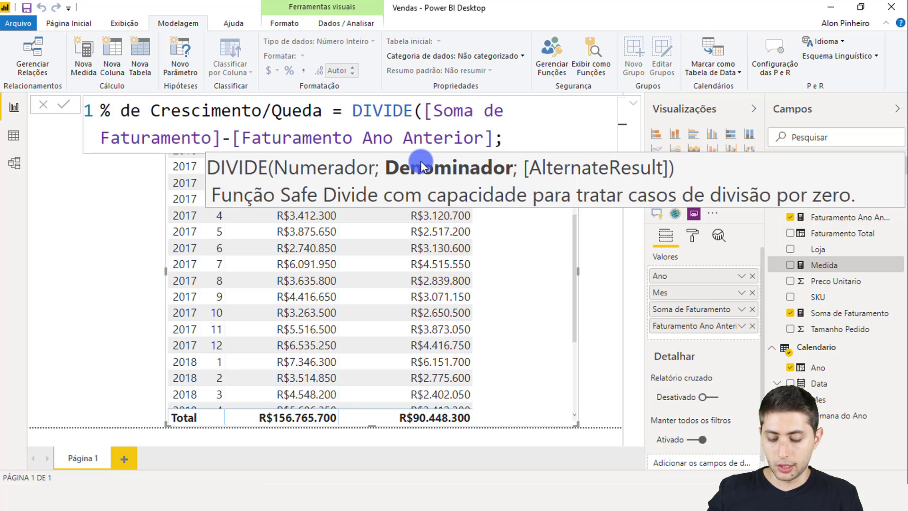
pyautogui.write('Fatura')
pyautogui.press('Tab')
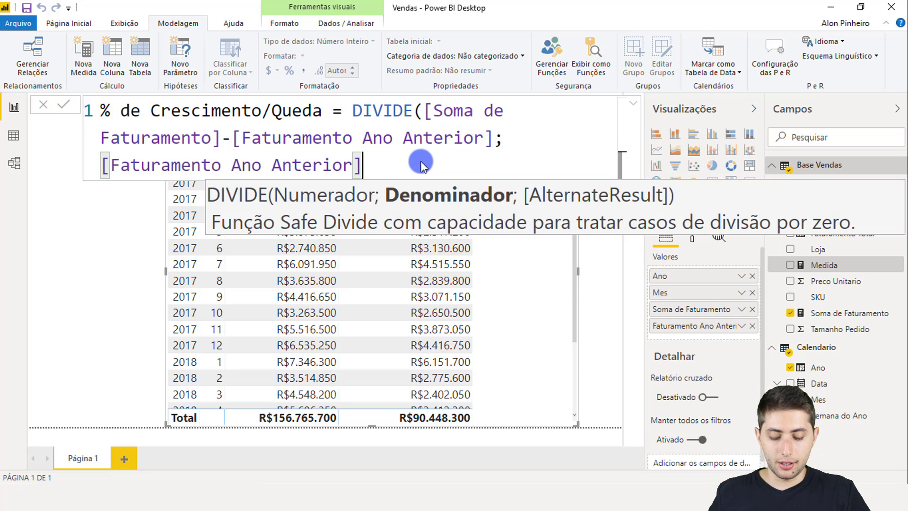
pyautogui.write(')')
pyautogui.press('Return')
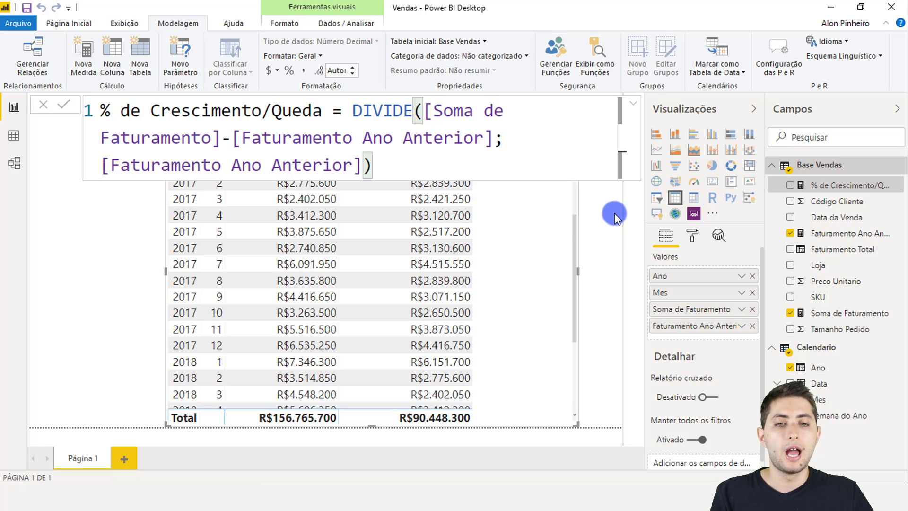
pyautogui.click(543, 220)
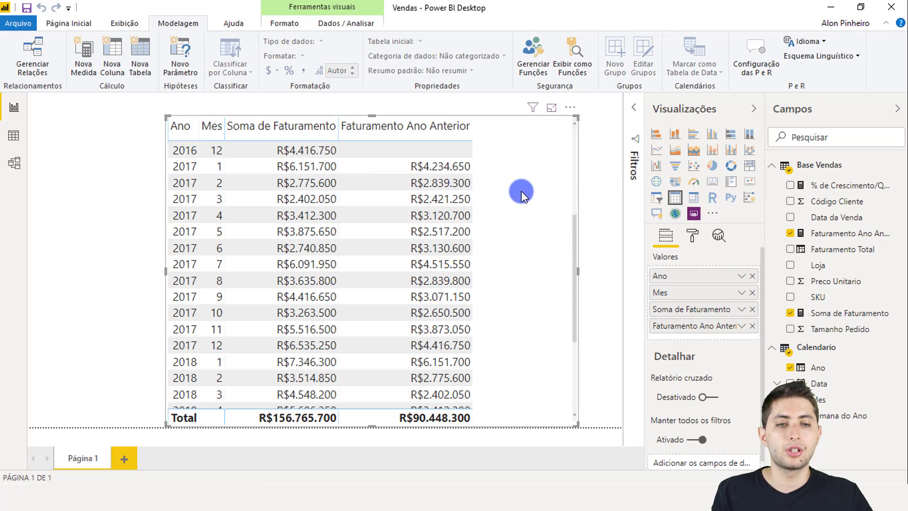
# Add the % de Crescimento/Queda measure to the table visual's values below Faturamento Ano Anterior and close its formula
pyautogui.click(838, 189)
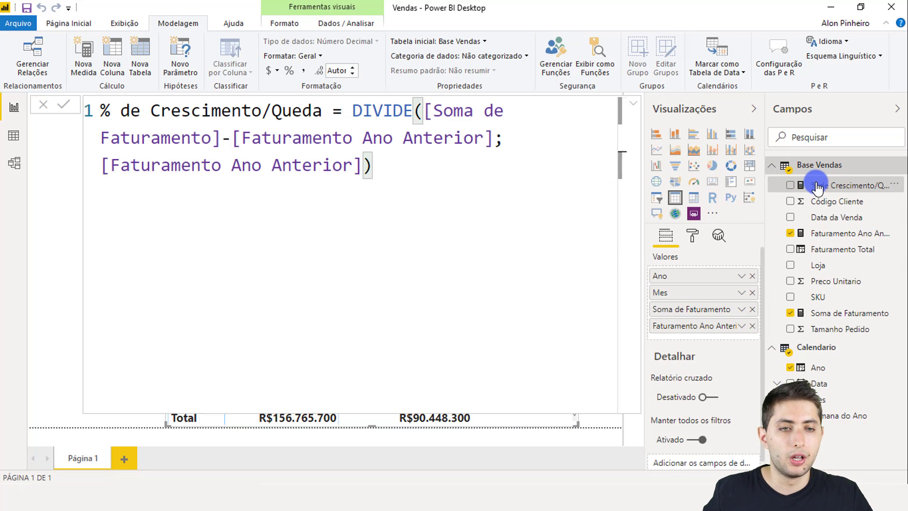
pyautogui.click(828, 187)
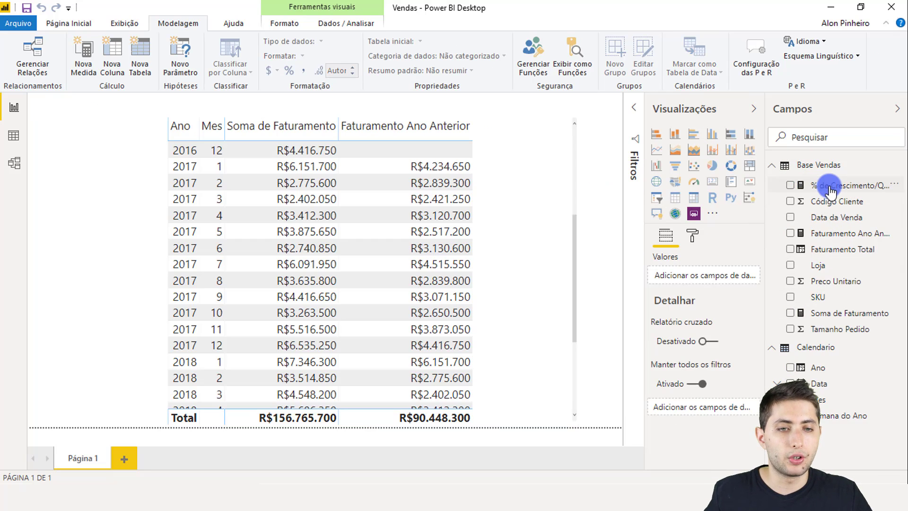
pyautogui.click(558, 237)
pyautogui.click(860, 188)
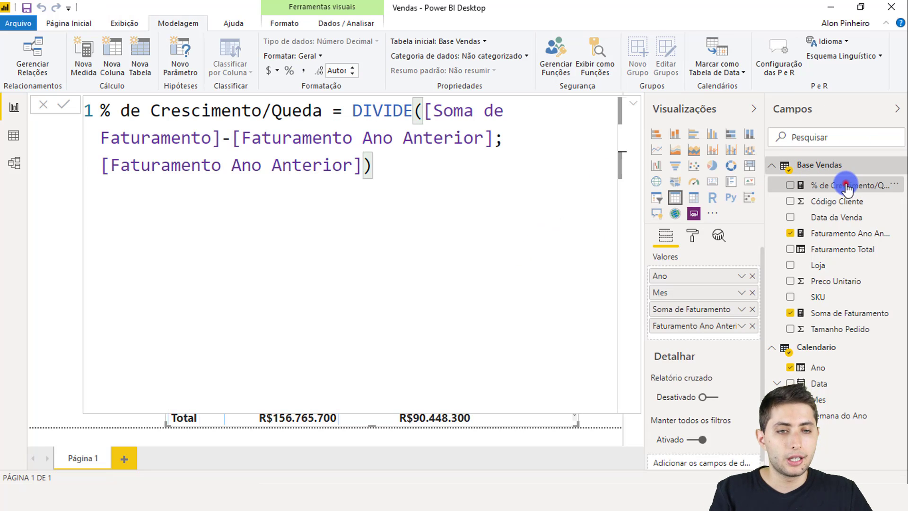
pyautogui.moveTo(847, 188); pyautogui.dragTo(723, 338)
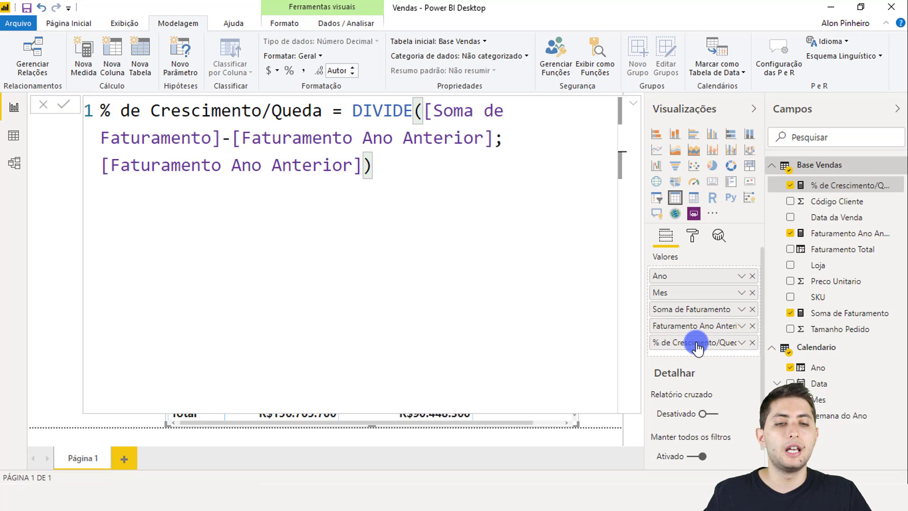
pyautogui.press('Escape')
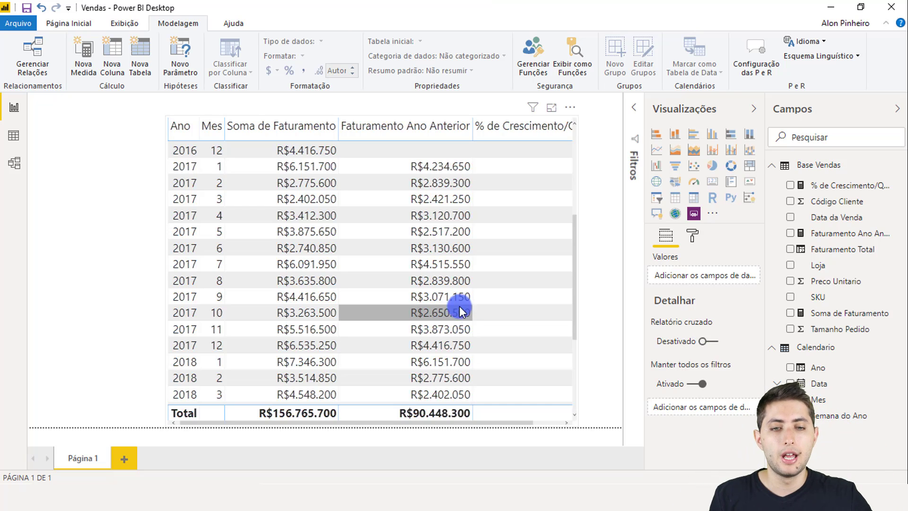
# Widen the table visual so the whole % de Crescimento/Queda column fits, and look over its values
pyautogui.click(577, 243)
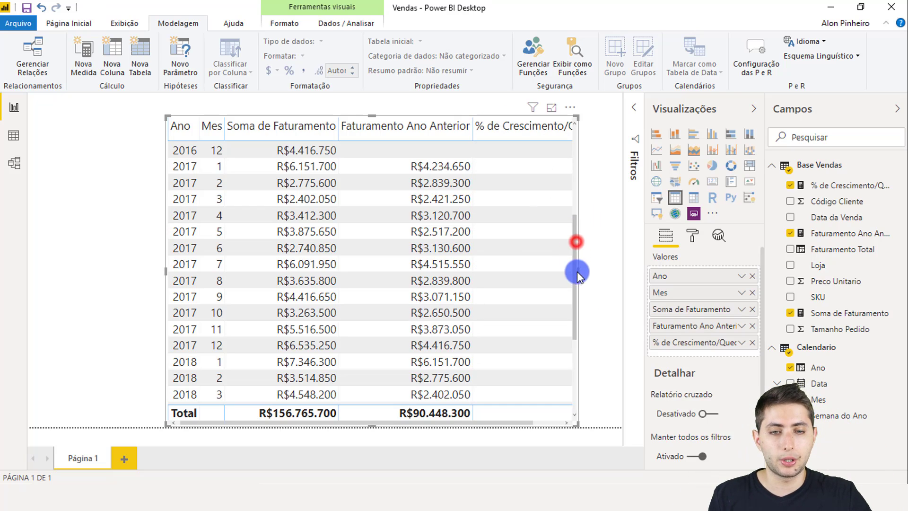
pyautogui.click(575, 271)
pyautogui.click(576, 271)
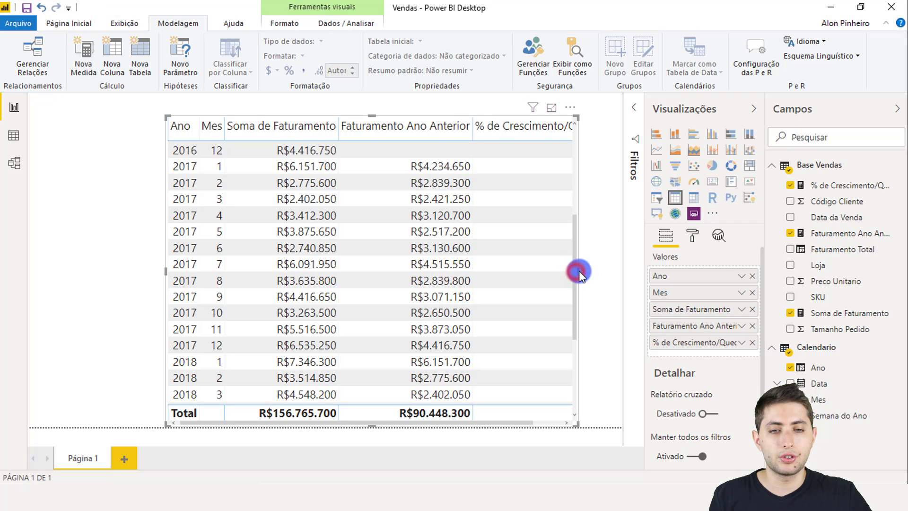
pyautogui.moveTo(589, 272); pyautogui.dragTo(633, 266)
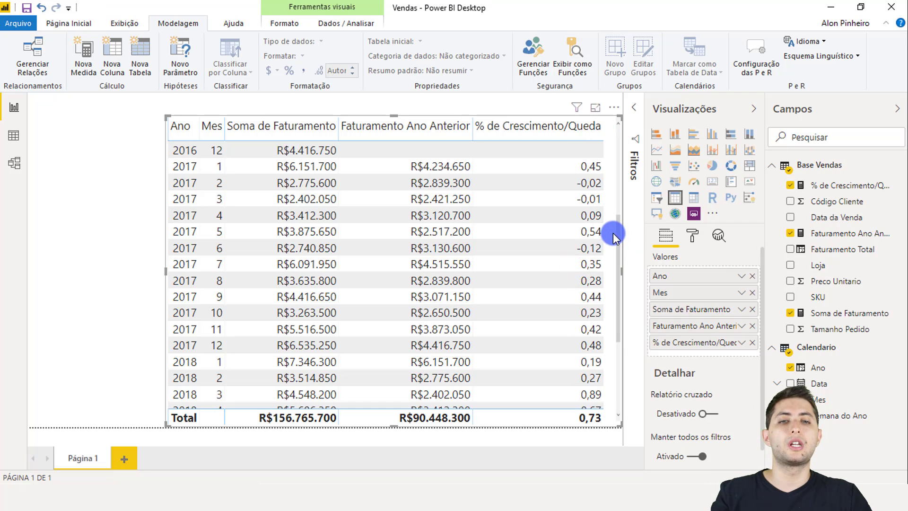
pyautogui.scroll(2, 610, 234)
pyautogui.scroll(-1, 603, 229)
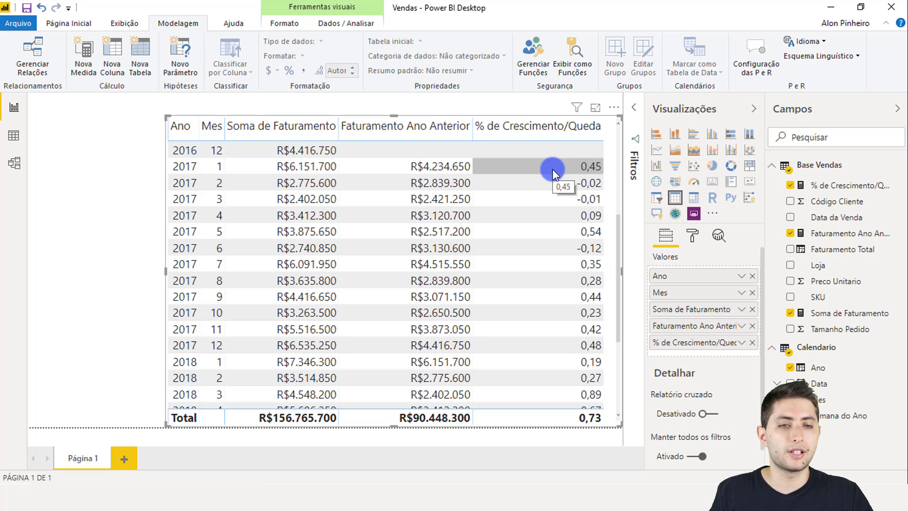
# Format the % de Crescimento/Queda measure as a percentage, close its formula and review the 2016 and 2017 rows
pyautogui.click(850, 186)
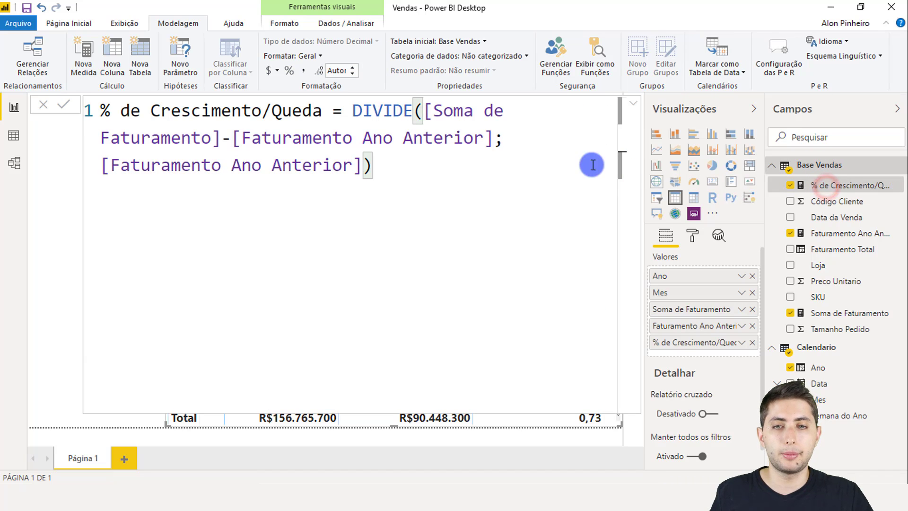
pyautogui.click(290, 71)
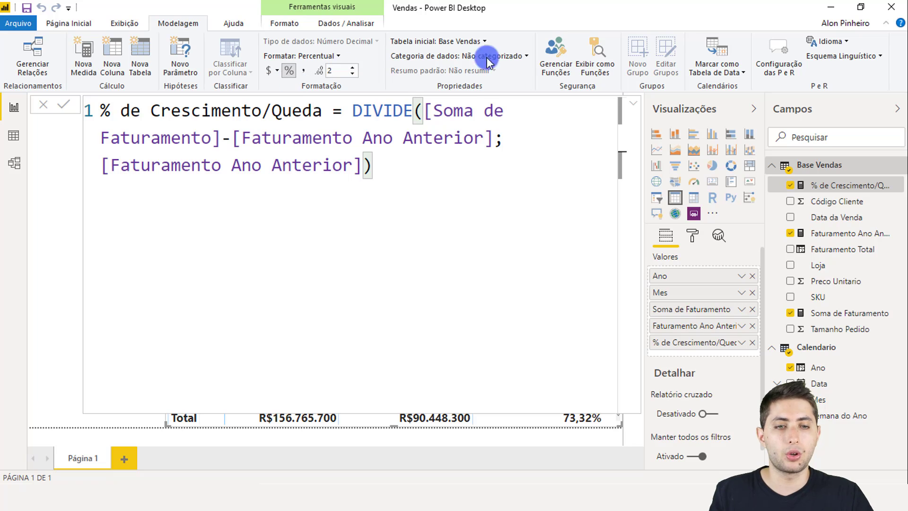
pyautogui.click(629, 110)
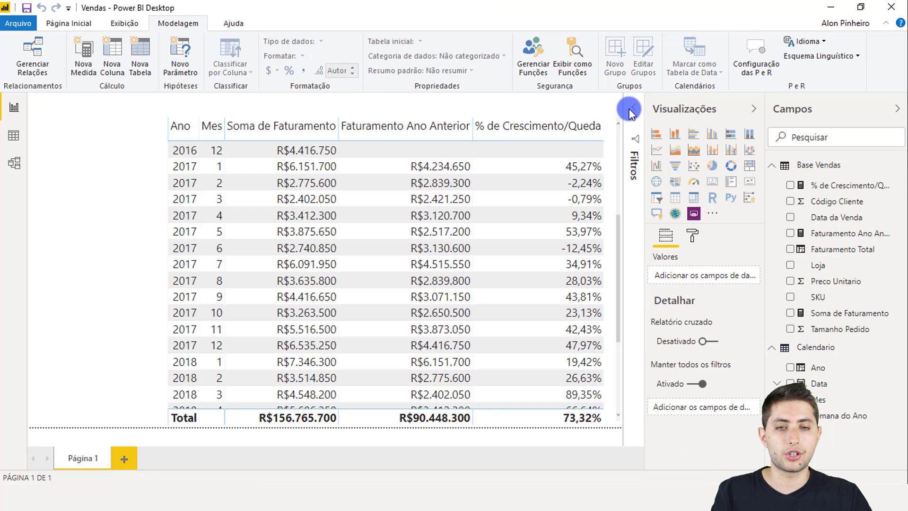
pyautogui.scroll(1, 566, 174)
pyautogui.scroll(1, 563, 175)
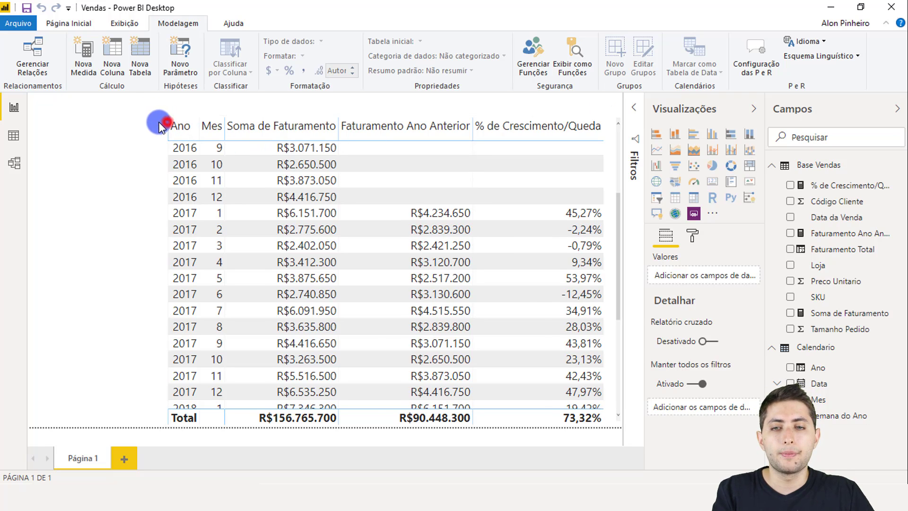
# Move the table visual slightly up and toward the left edge of the report page
pyautogui.moveTo(158, 122); pyautogui.dragTo(137, 120)
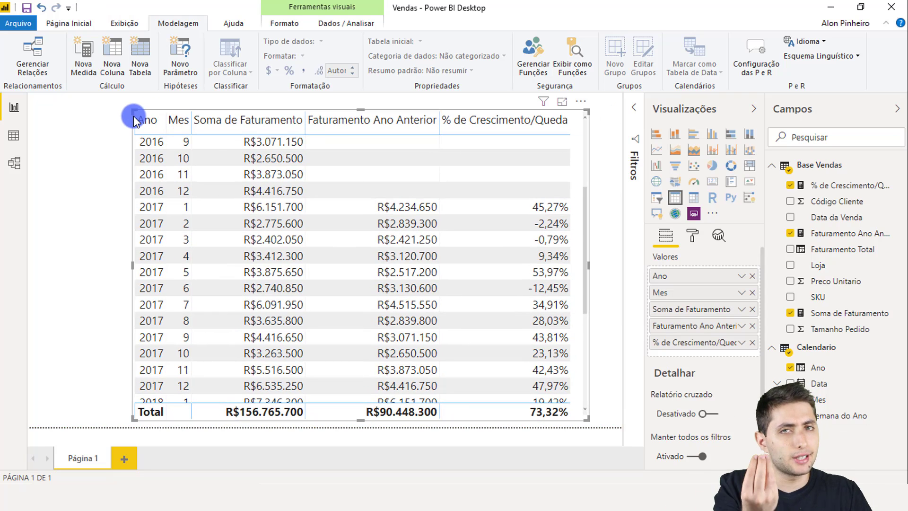
pyautogui.click(536, 213)
pyautogui.moveTo(536, 213); pyautogui.dragTo(520, 217)
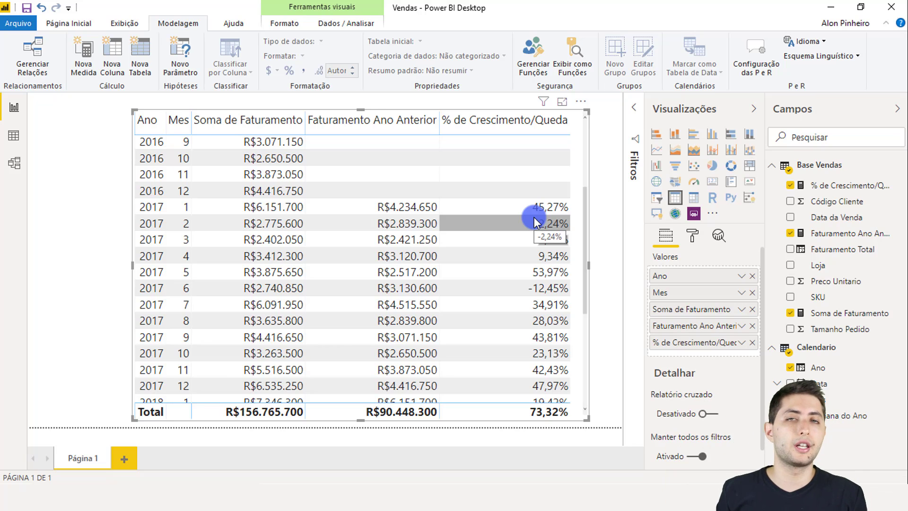
# In the table visual's conditional formatting, select % de Crescimento/Queda as the column to format
pyautogui.click(693, 234)
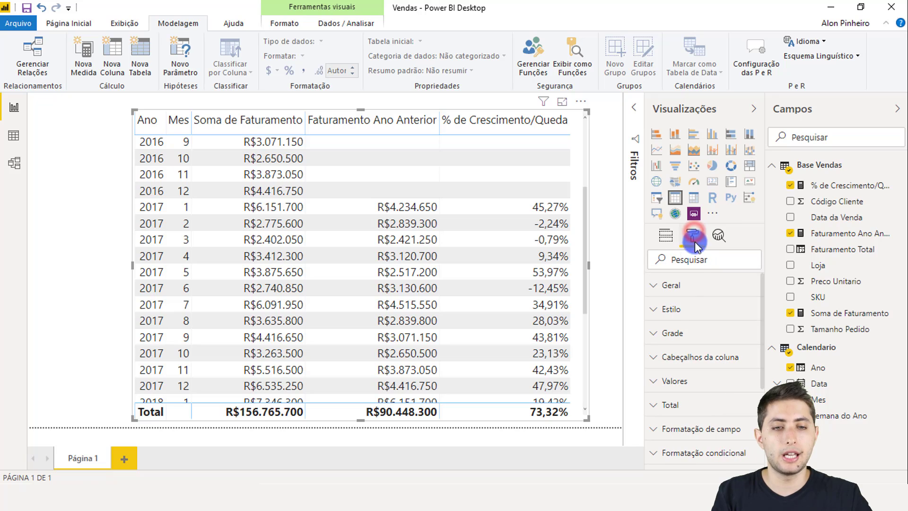
pyautogui.scroll(-4, 686, 316)
pyautogui.scroll(-1, 686, 316)
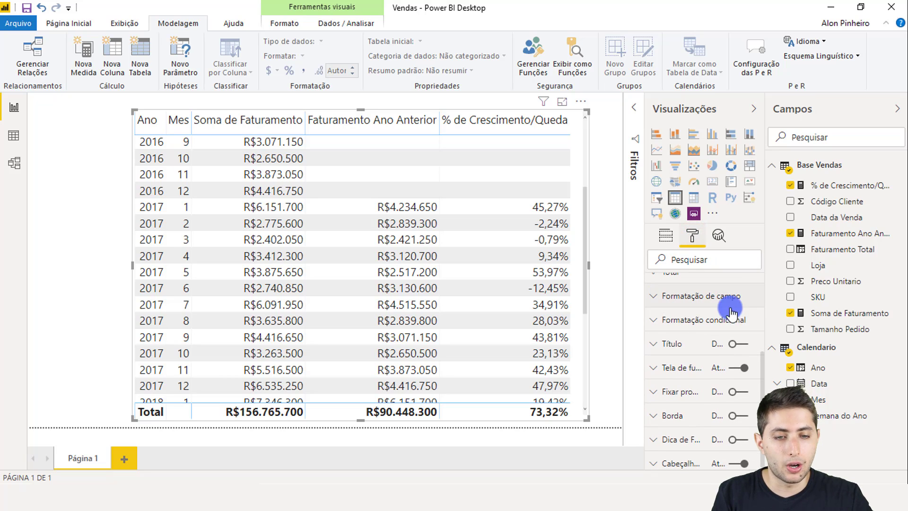
pyautogui.click(711, 326)
pyautogui.scroll(-2, 710, 331)
pyautogui.scroll(2, 709, 326)
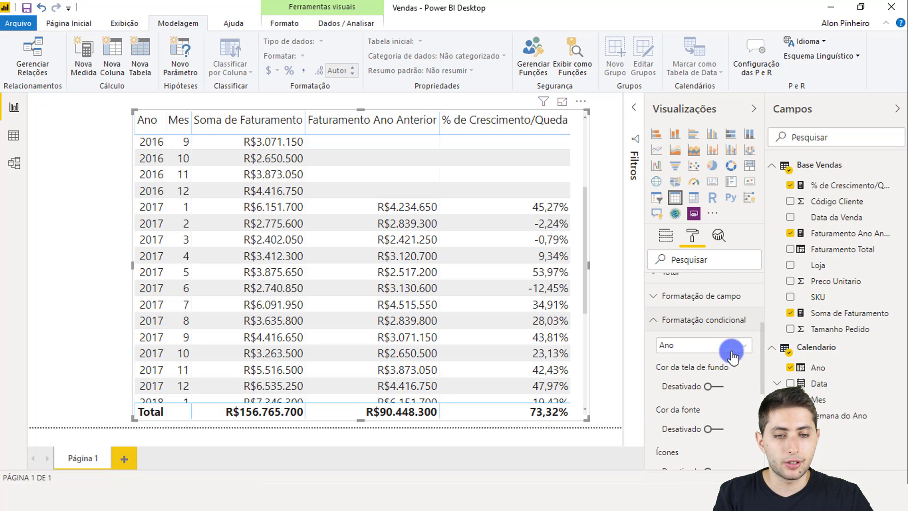
pyautogui.click(710, 346)
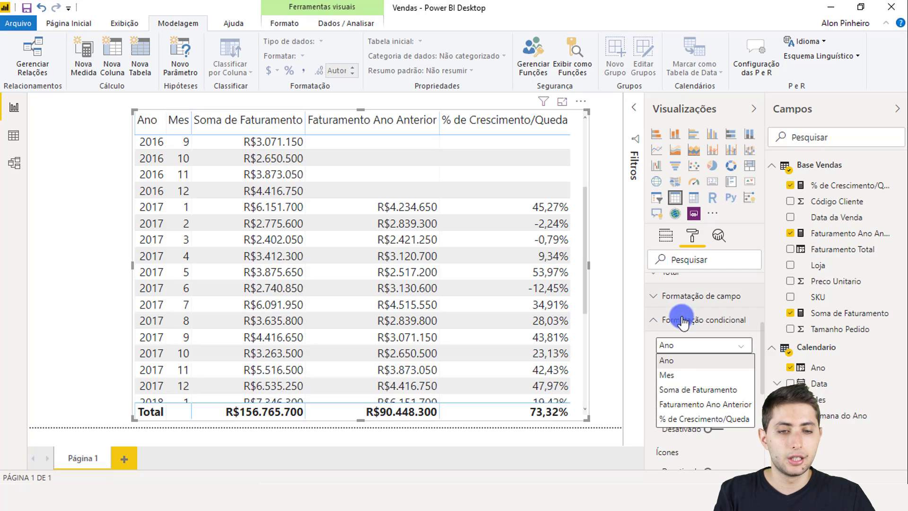
pyautogui.click(709, 418)
# Turn on conditional icons for the % de Crescimento/Queda column and look over them in the 2017 and 2018 rows
pyautogui.scroll(-4, 698, 393)
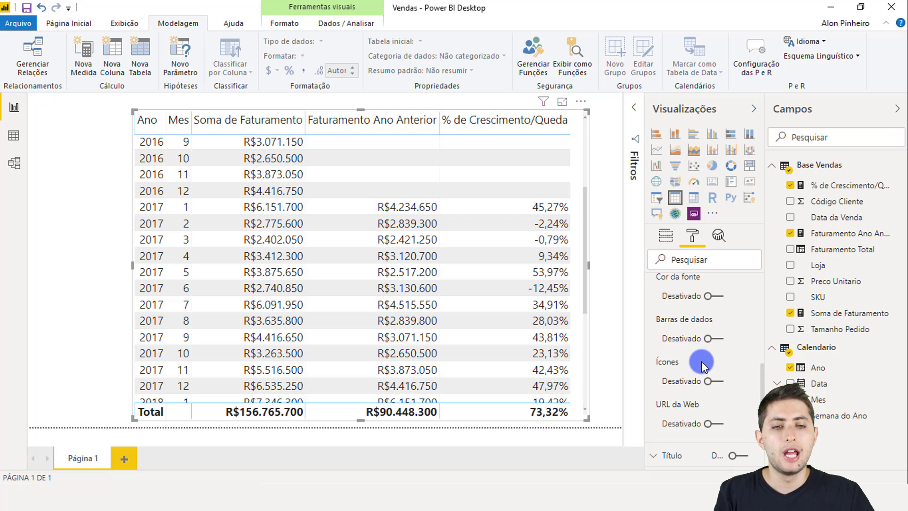
pyautogui.scroll(-2, 702, 362)
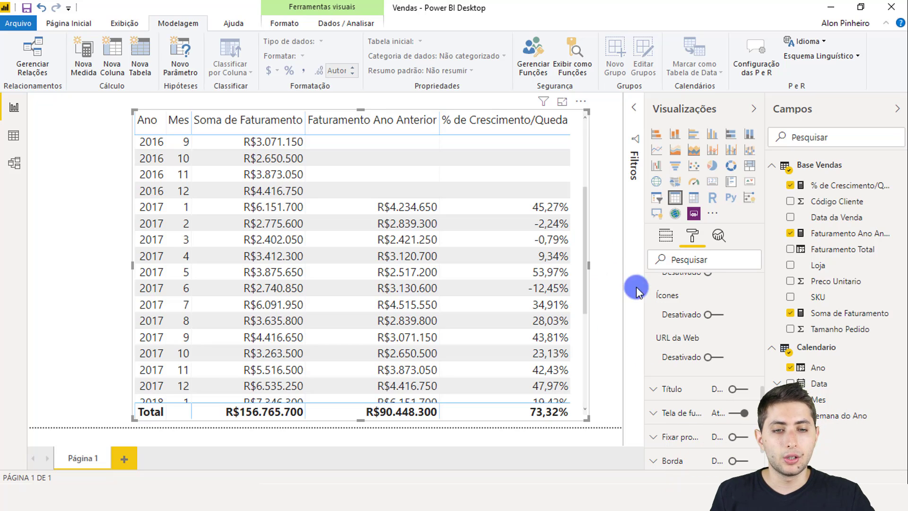
pyautogui.click(709, 314)
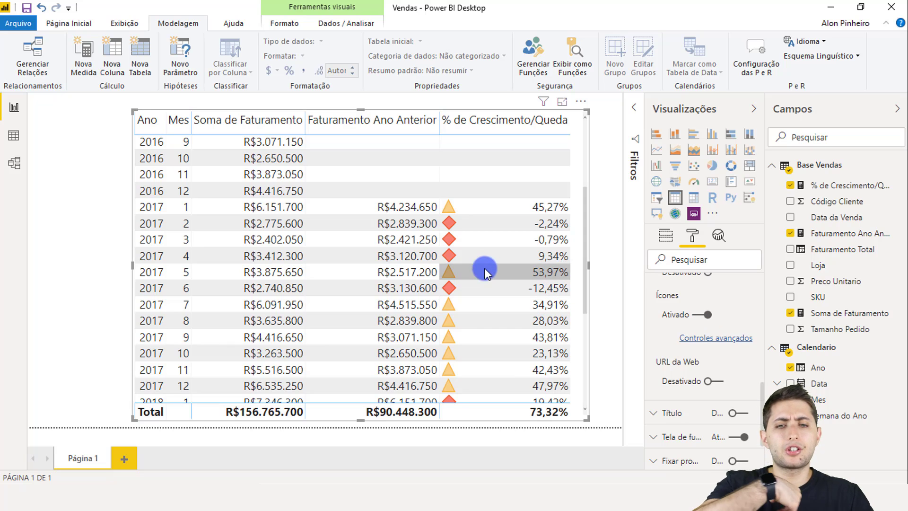
pyautogui.scroll(-3, 493, 265)
pyautogui.scroll(2, 493, 265)
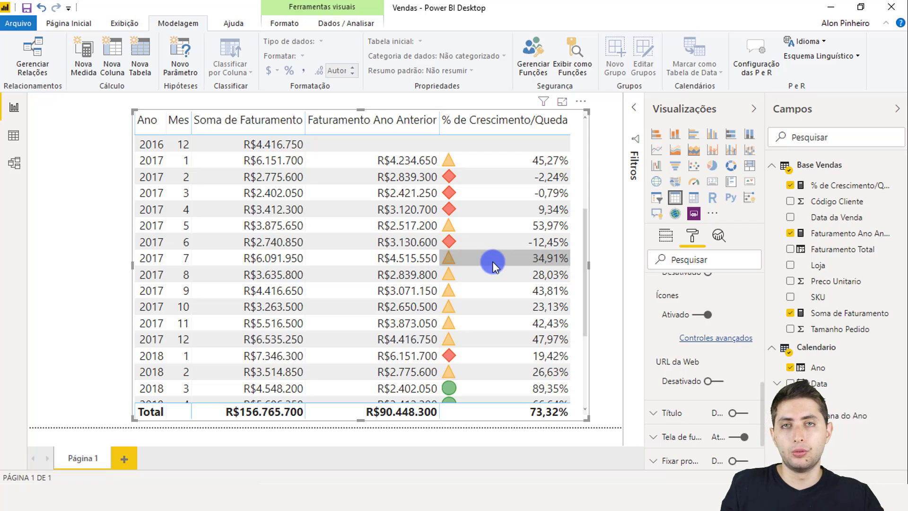
pyautogui.scroll(-2, 582, 311)
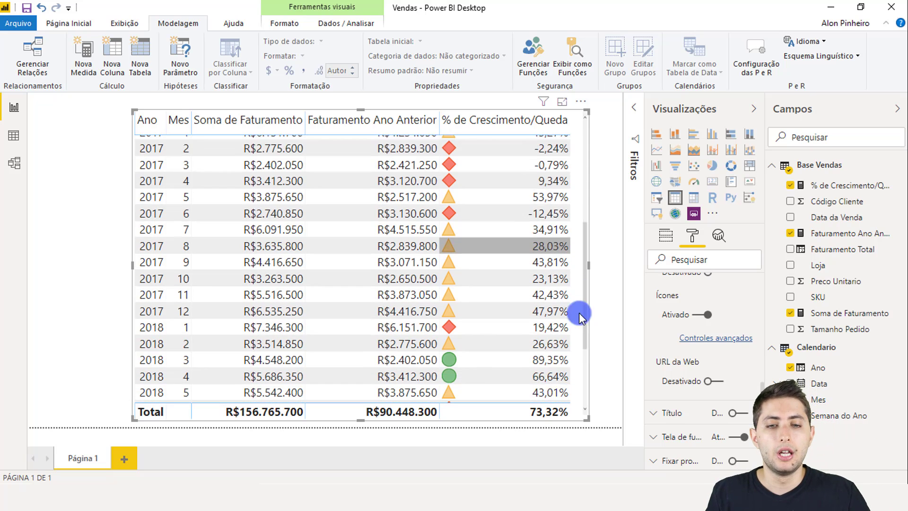
pyautogui.scroll(2, 569, 289)
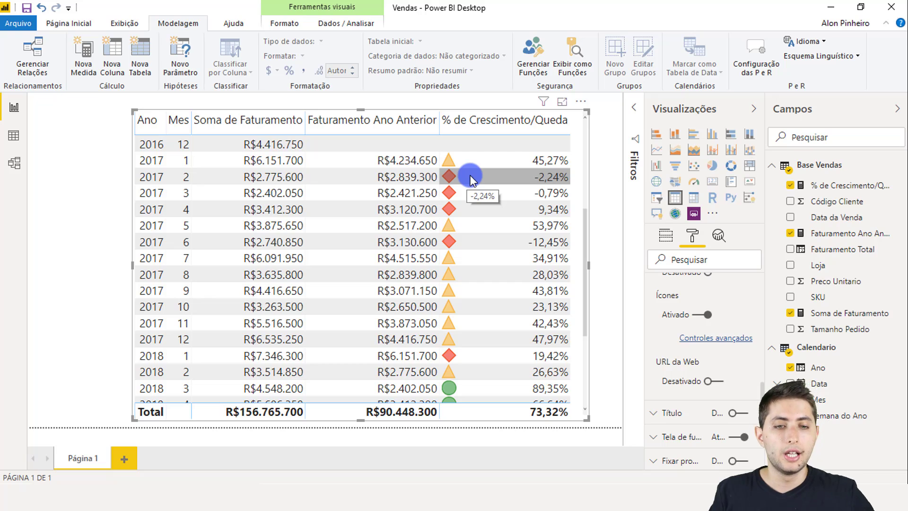
# Open the advanced icon settings for % de Crescimento/Queda and set the minimum value type of all three rules to Número
pyautogui.click(699, 343)
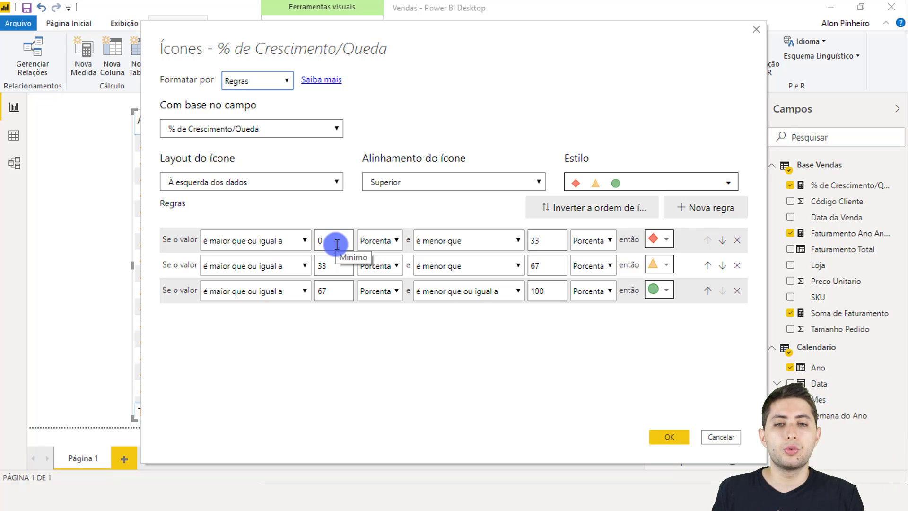
pyautogui.click(385, 240)
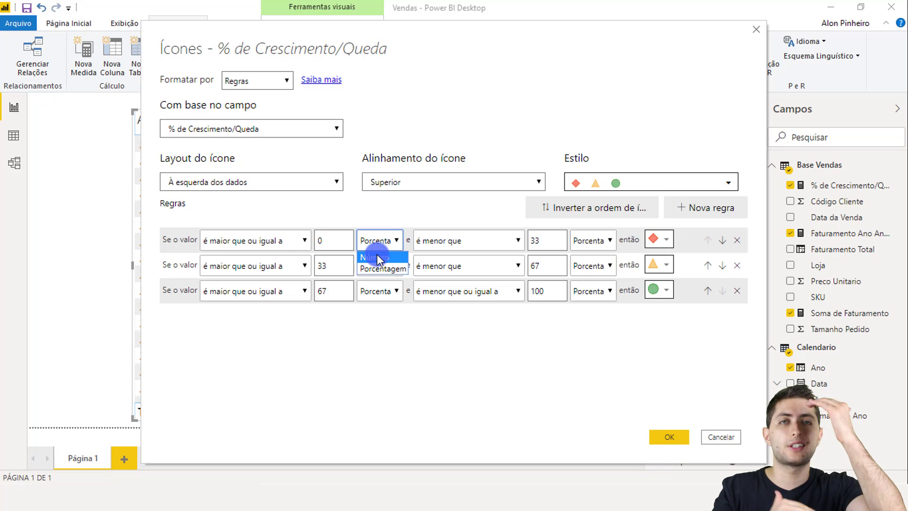
pyautogui.click(376, 256)
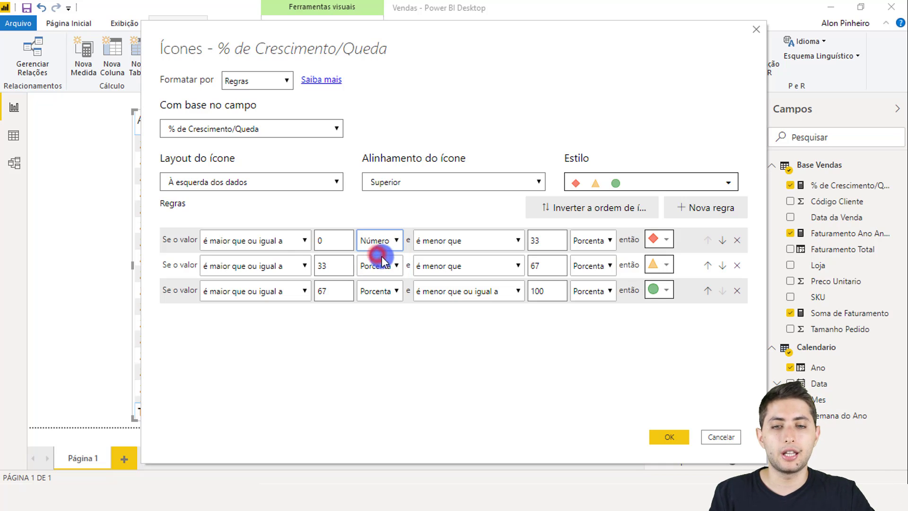
pyautogui.click(384, 266)
pyautogui.click(386, 284)
pyautogui.click(383, 291)
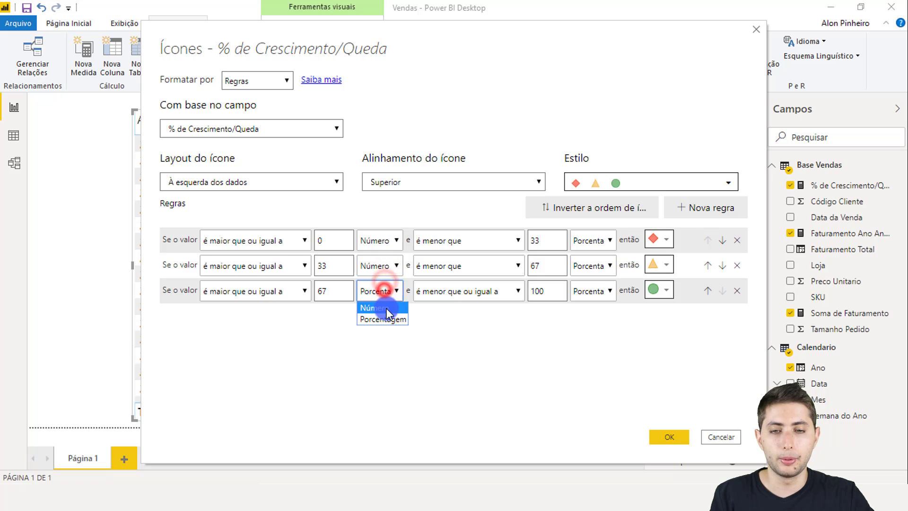
pyautogui.click(384, 306)
# Set the maximum value type of all three icon rules to Número
pyautogui.click(576, 242)
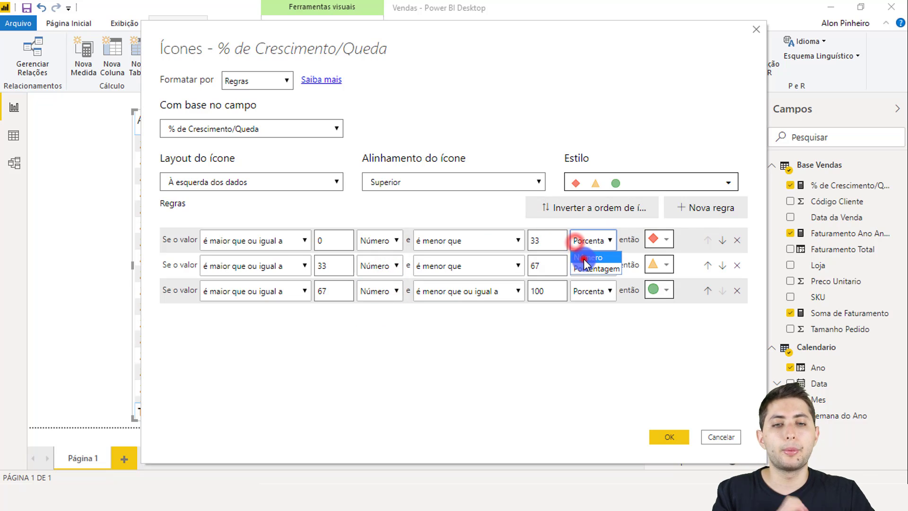
pyautogui.click(587, 258)
pyautogui.click(581, 266)
pyautogui.click(588, 283)
pyautogui.click(586, 291)
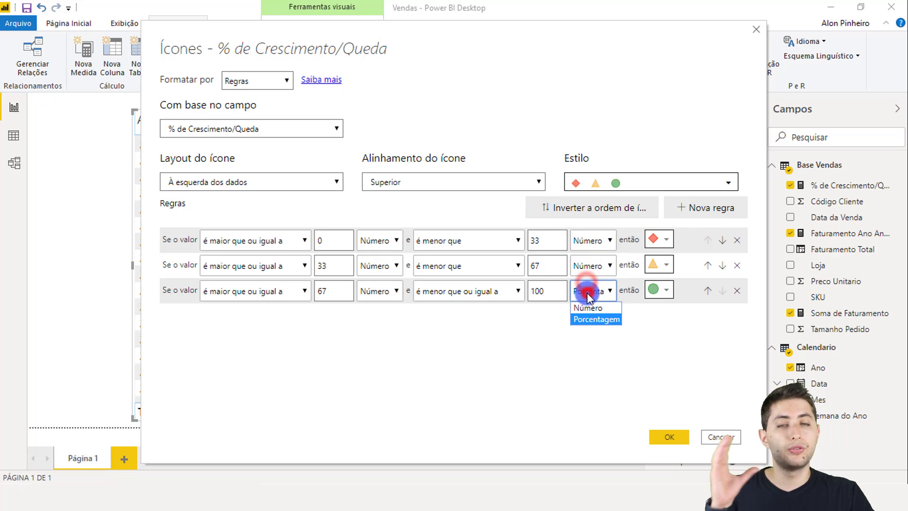
pyautogui.click(585, 308)
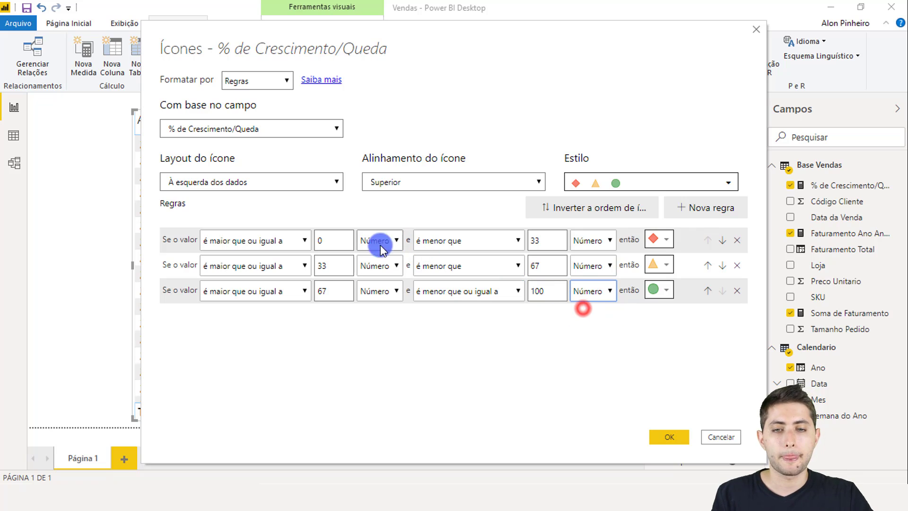
# Set the red diamond rule to values greater than or equal to -10000 and less than 0
pyautogui.doubleClick(328, 243)
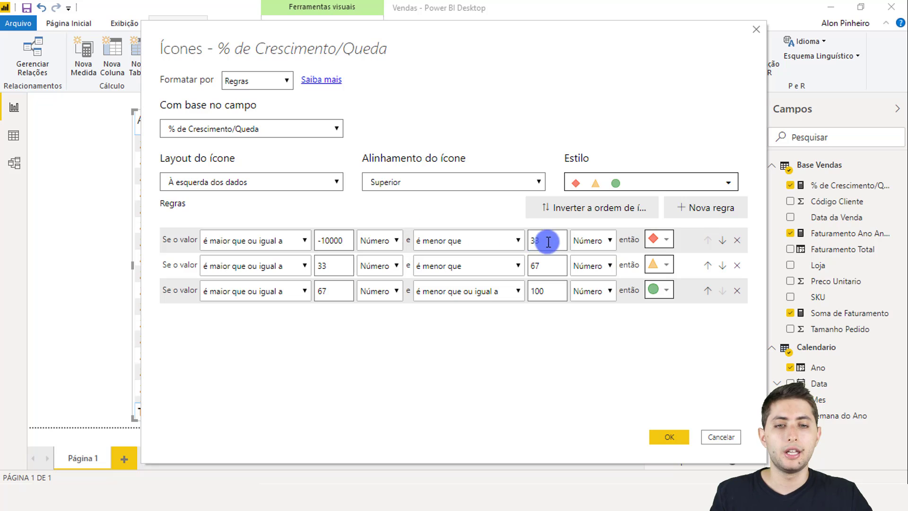
pyautogui.moveTo(548, 240); pyautogui.dragTo(499, 235)
pyautogui.write('0')
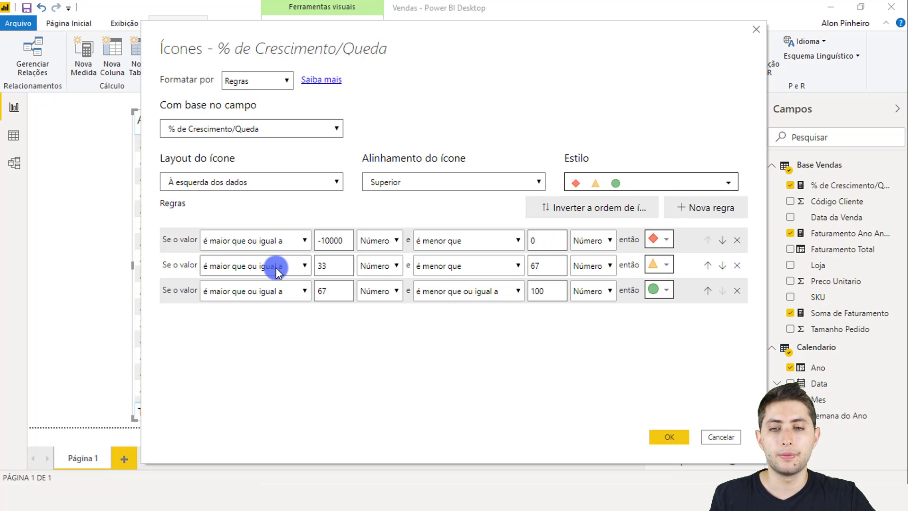
# Set the yellow triangle rule to values greater than or equal to 0 and less than 0,3
pyautogui.doubleClick(330, 268)
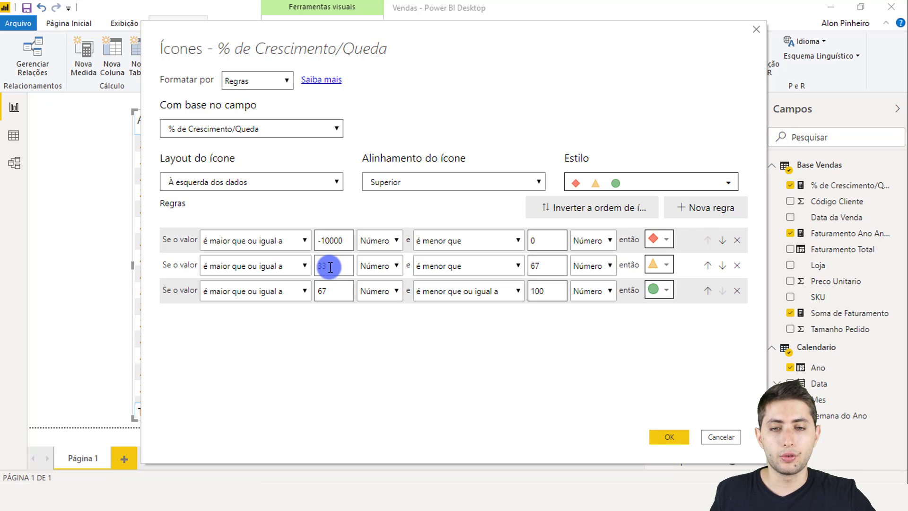
pyautogui.moveTo(329, 267); pyautogui.dragTo(303, 266)
pyautogui.press('BackSpace')
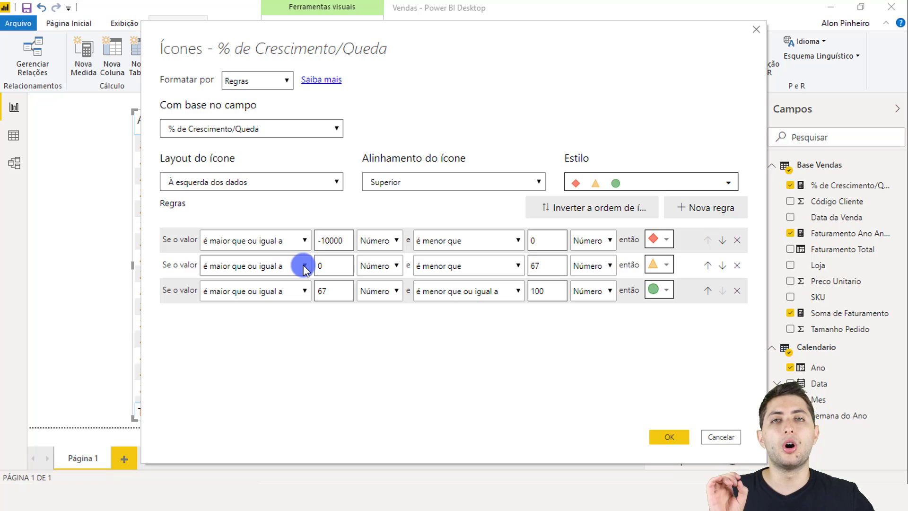
pyautogui.write('0')
pyautogui.moveTo(552, 266); pyautogui.dragTo(517, 266)
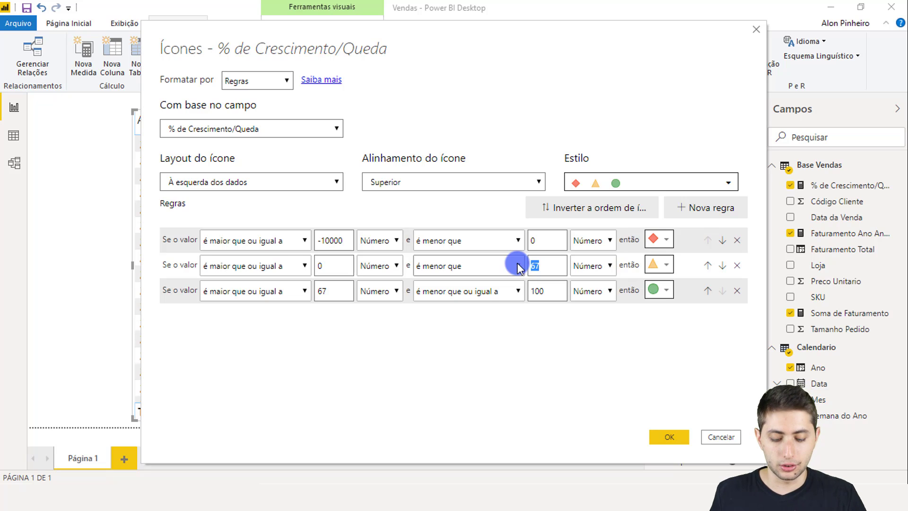
pyautogui.write('0,3')
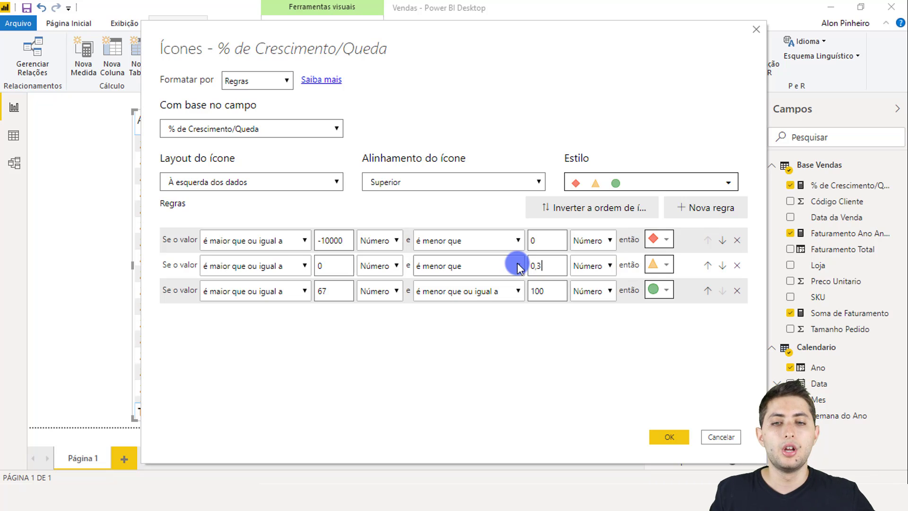
pyautogui.click(324, 265)
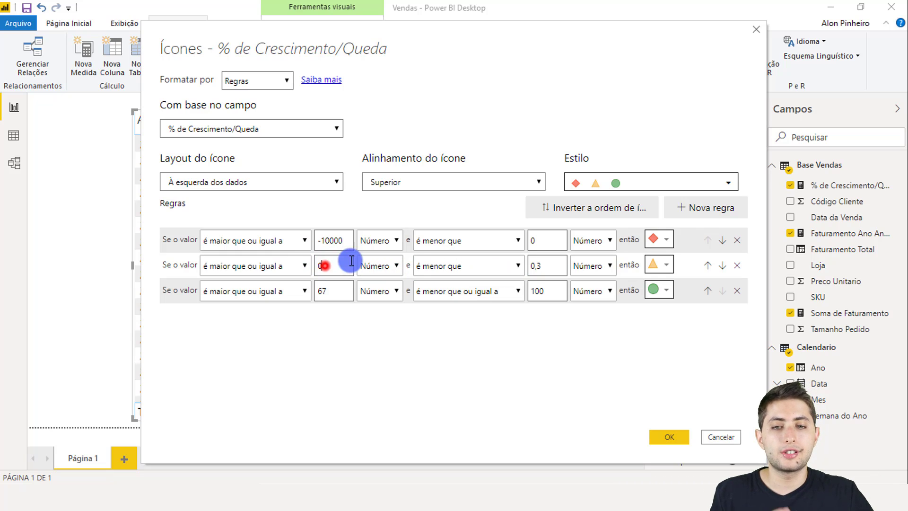
pyautogui.click(535, 267)
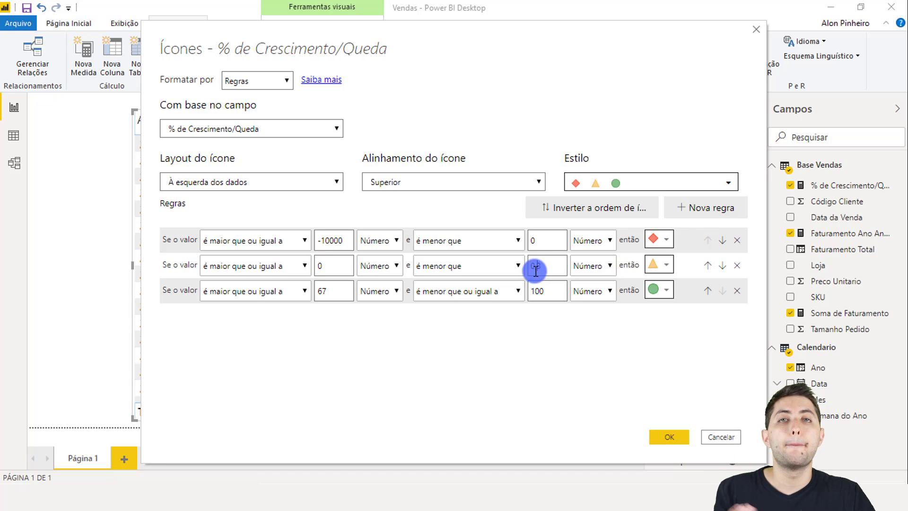
# Set the green circle rule to values greater than or equal to 0,3 and less than or equal to 10000
pyautogui.moveTo(335, 293); pyautogui.dragTo(306, 296)
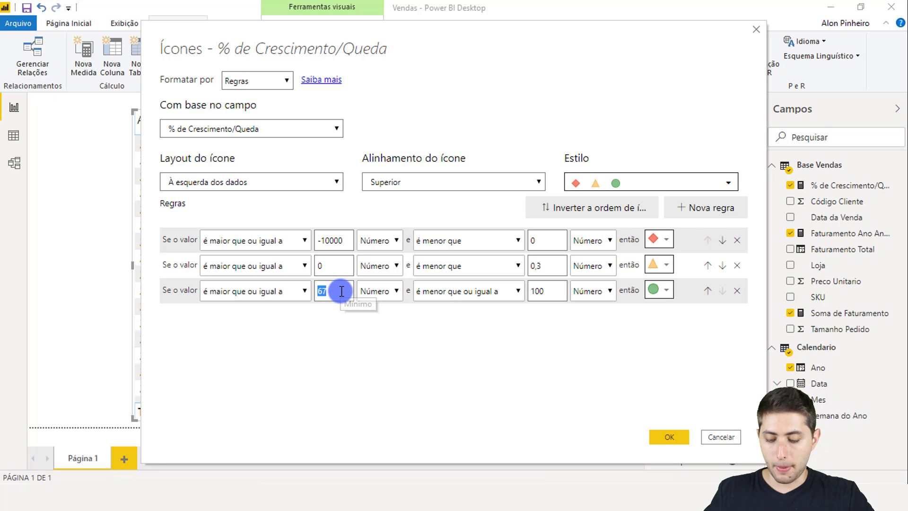
pyautogui.press('BackSpace')
pyautogui.write('0,3')
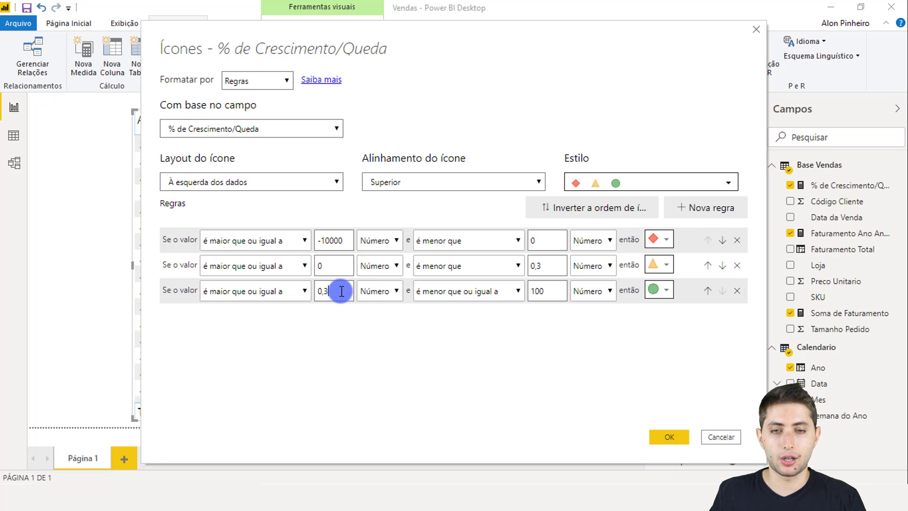
pyautogui.moveTo(550, 285); pyautogui.dragTo(527, 285)
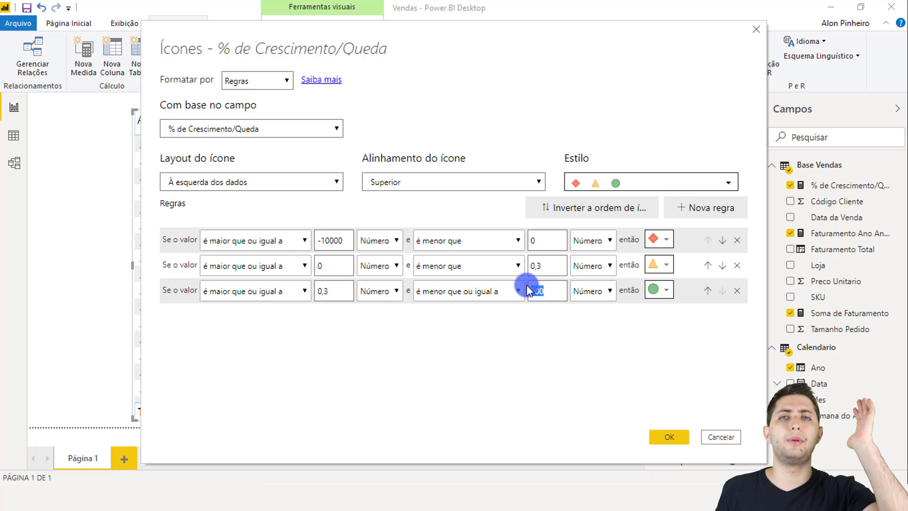
pyautogui.write('10000')
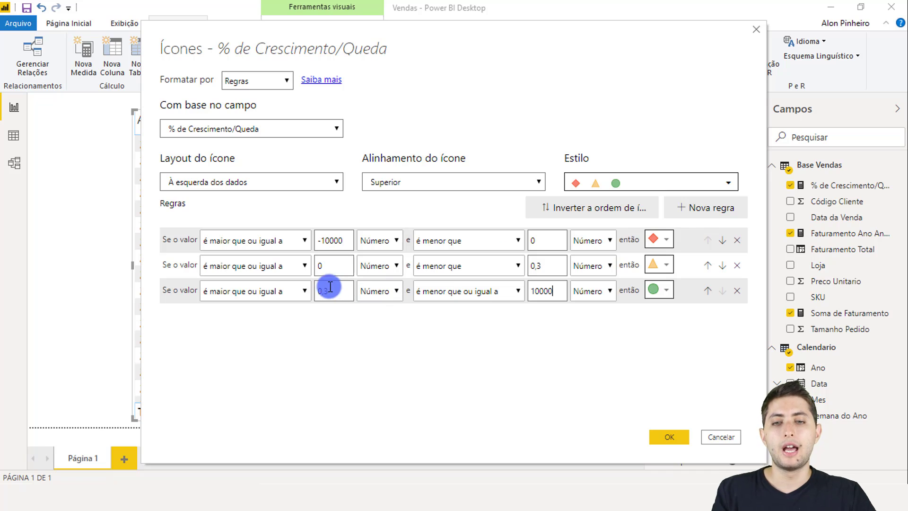
# Apply the icon rules and review the growth icons across the table's 2016 to 2018 rows
pyautogui.click(667, 436)
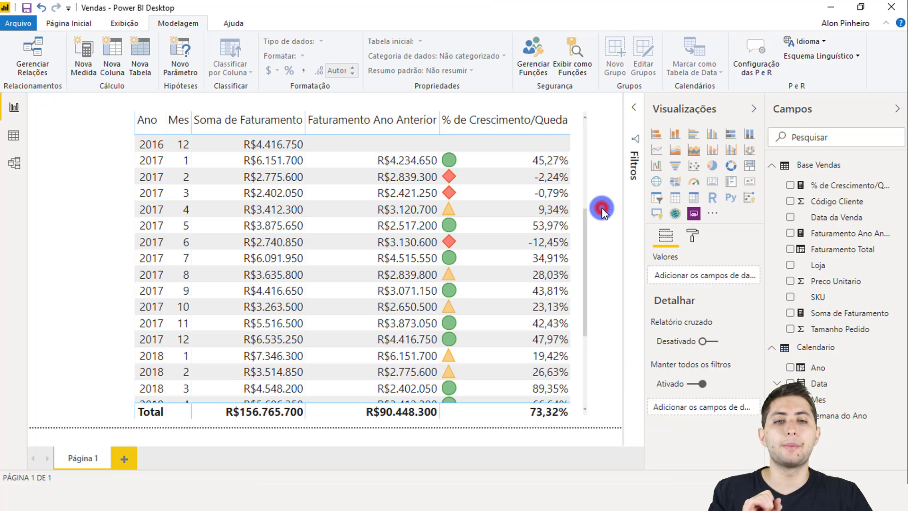
pyautogui.scroll(3, 492, 194)
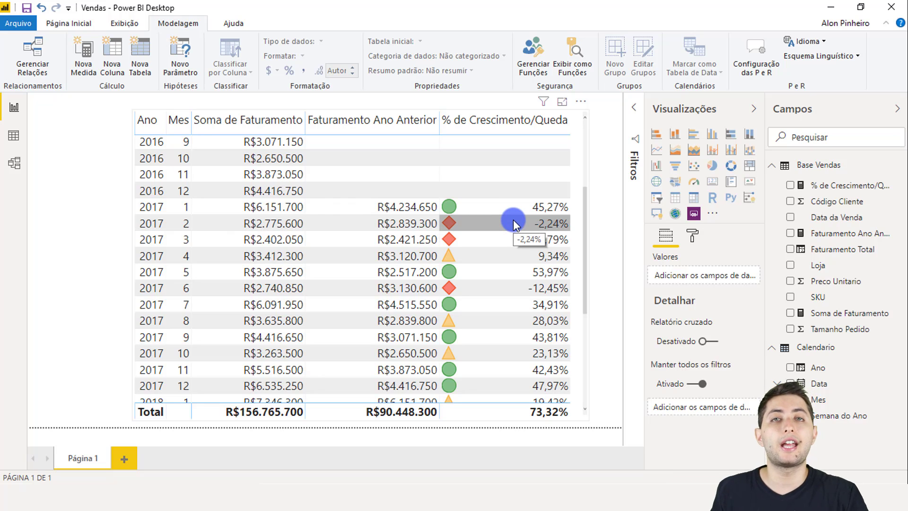
pyautogui.scroll(-4, 513, 219)
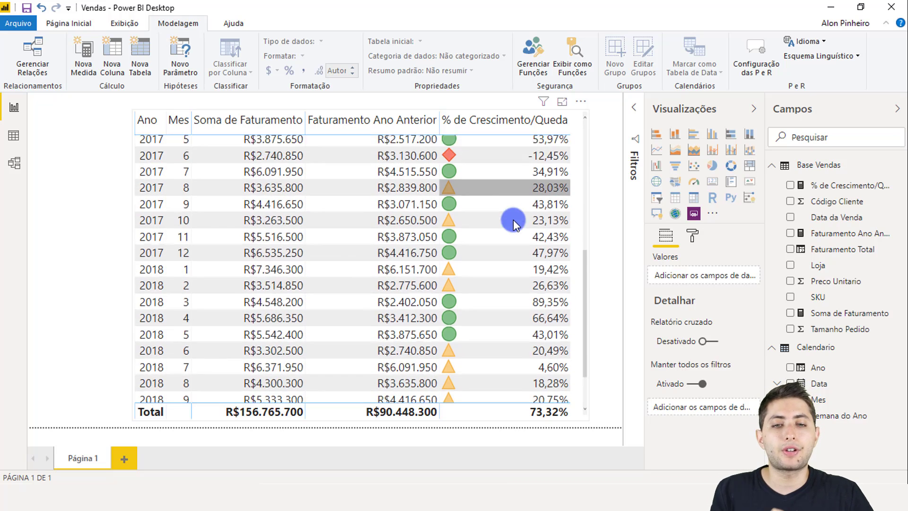
pyautogui.scroll(4, 512, 220)
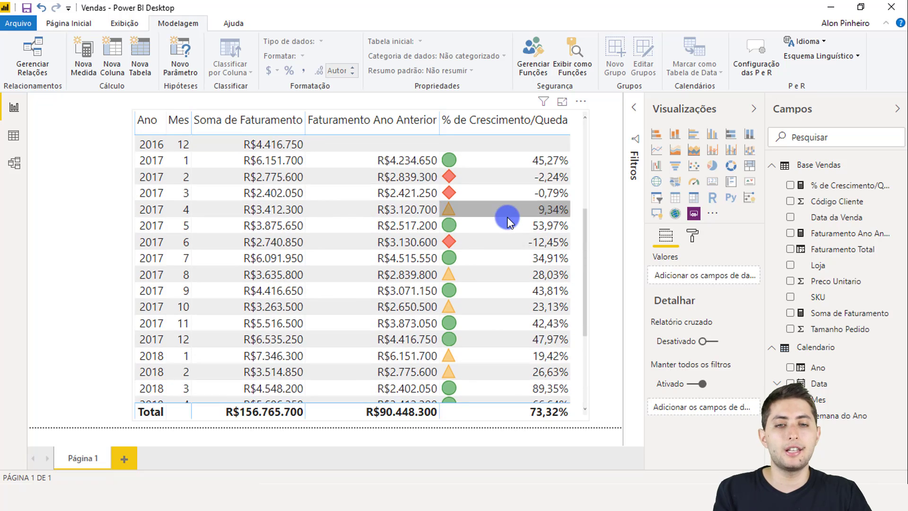